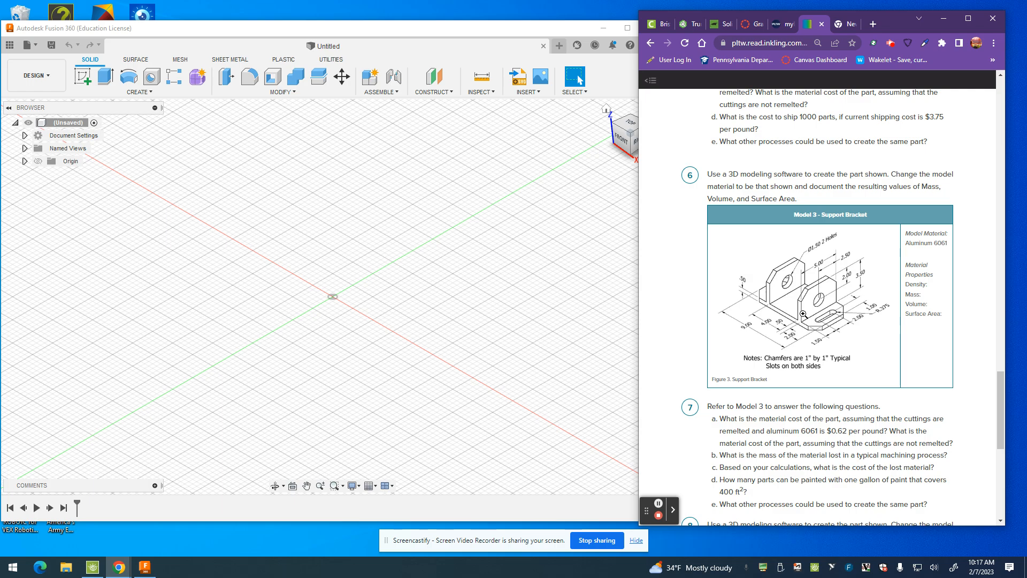
Step: Start a sketch on the front plane and draw a wide base rectangle about 0.3 in tall along the horizontal axis
{"action": "left_click", "coordinate": [86, 85]}
{"action": "left_click", "coordinate": [85, 78]}
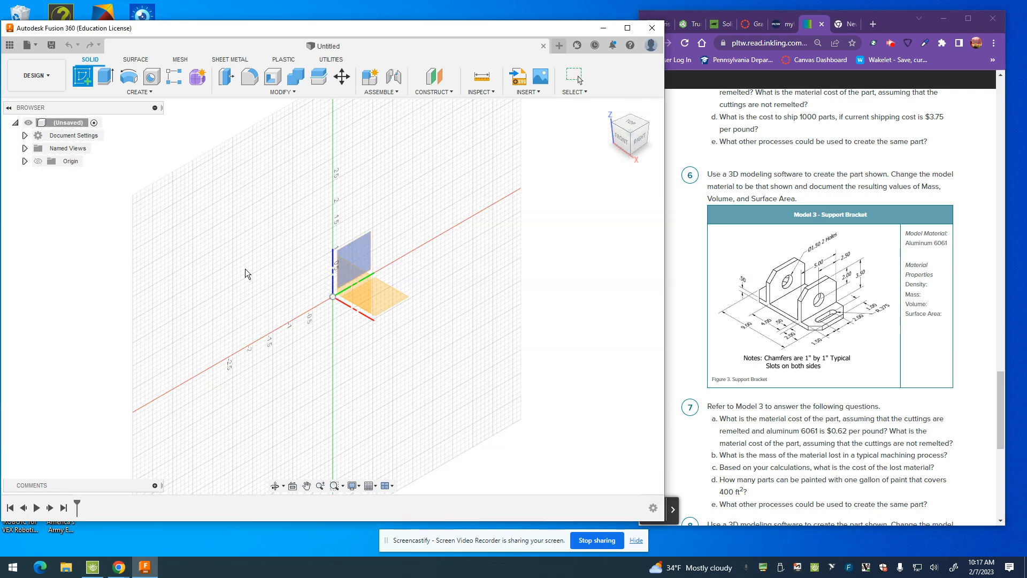
{"action": "left_click", "coordinate": [358, 292]}
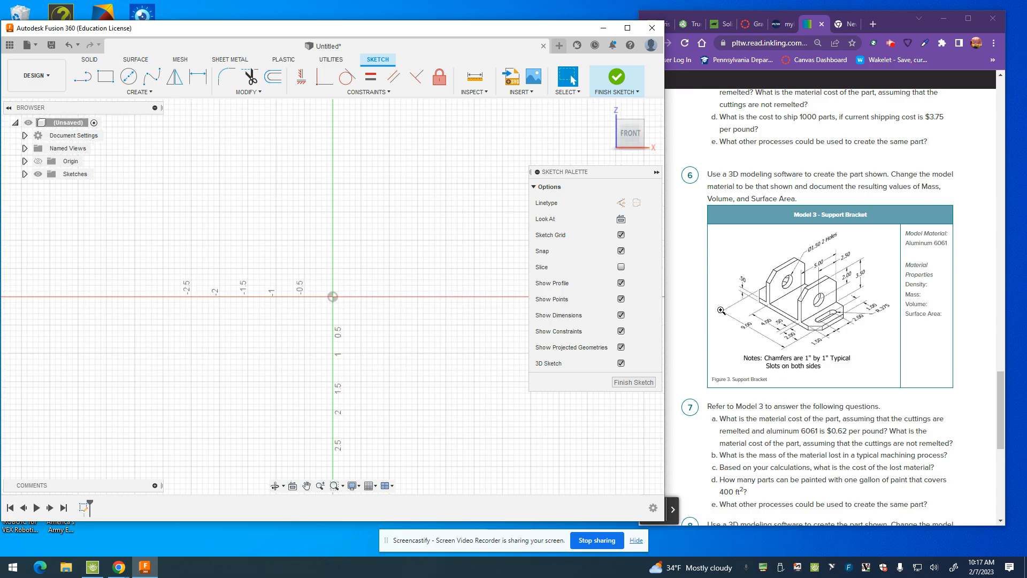
{"action": "left_click", "coordinate": [106, 76]}
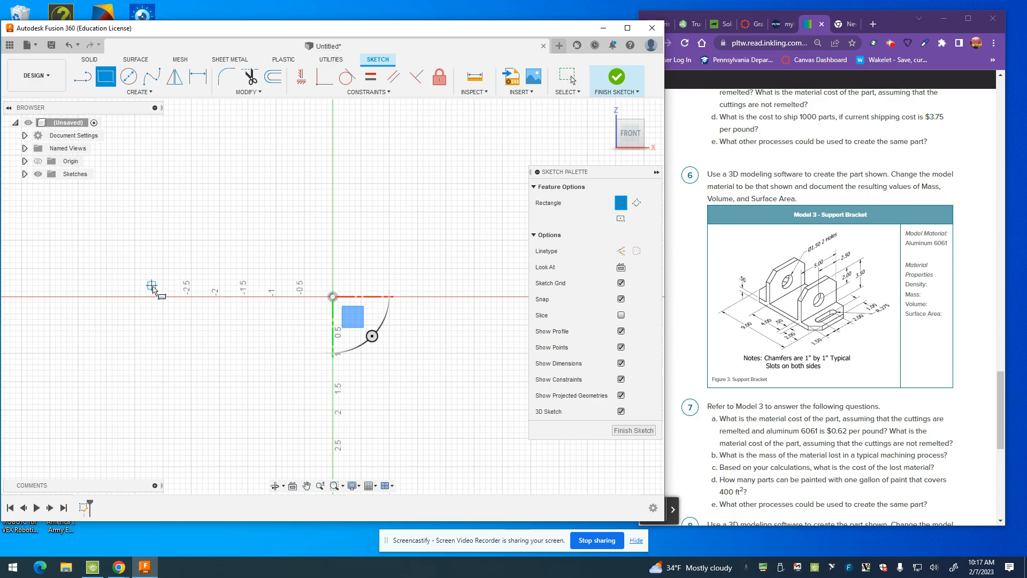
{"action": "left_click", "coordinate": [191, 279]}
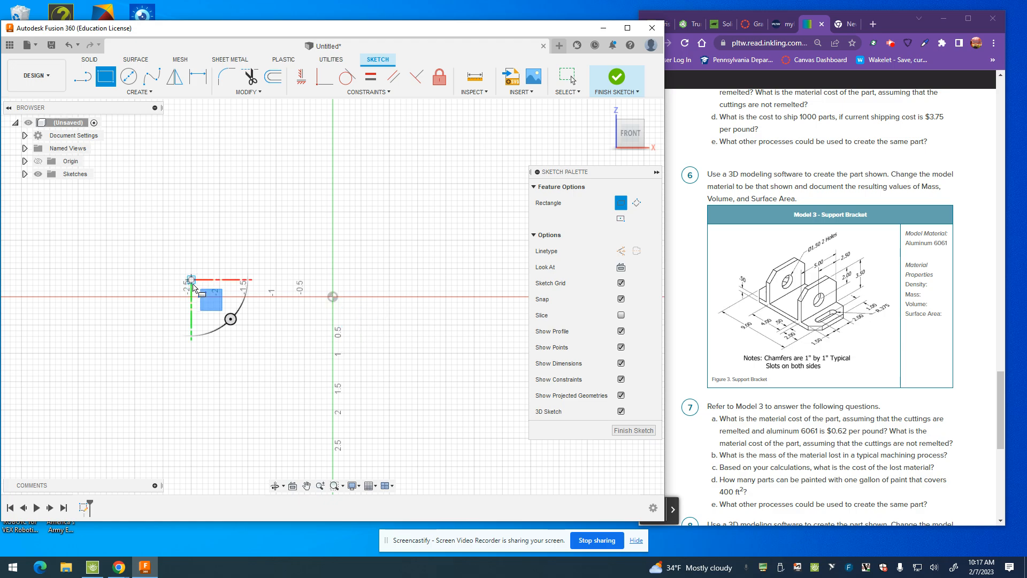
{"action": "left_click", "coordinate": [515, 297]}
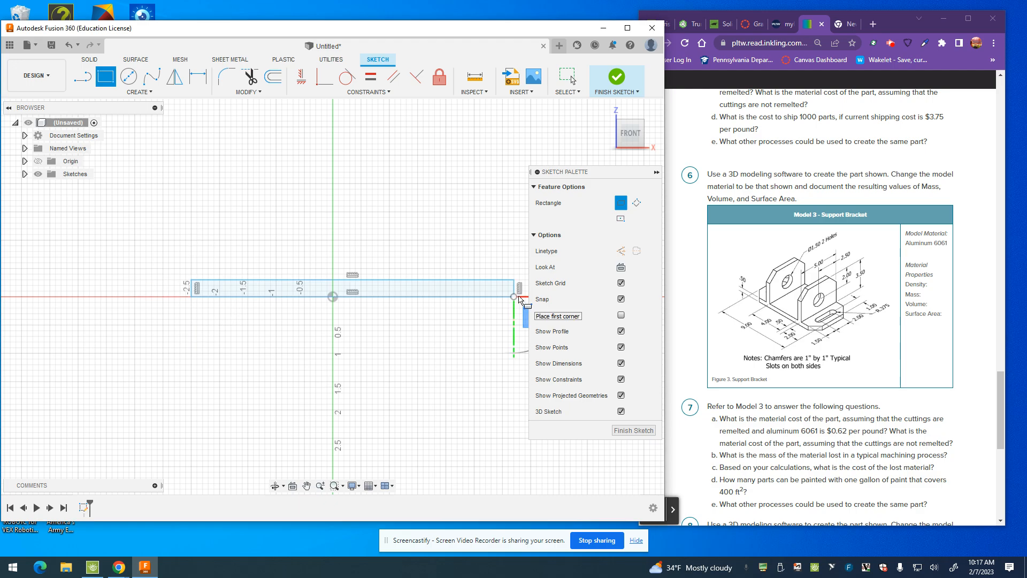
Step: Draw an upright rectangle about 0.3 in wide and 1.7 in tall standing on the base rectangle's top edge
{"action": "left_click", "coordinate": [259, 184]}
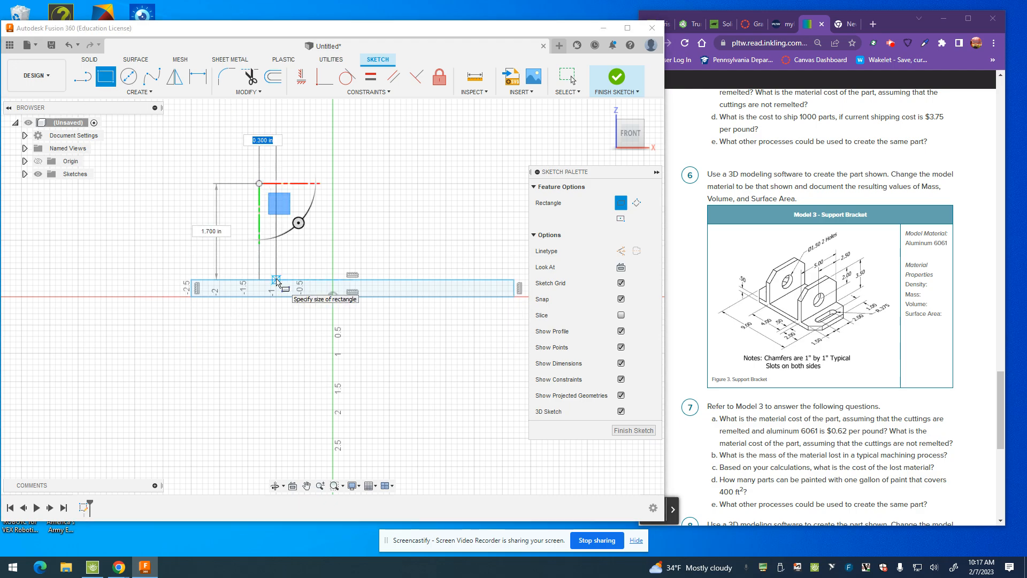
{"action": "left_click", "coordinate": [276, 279]}
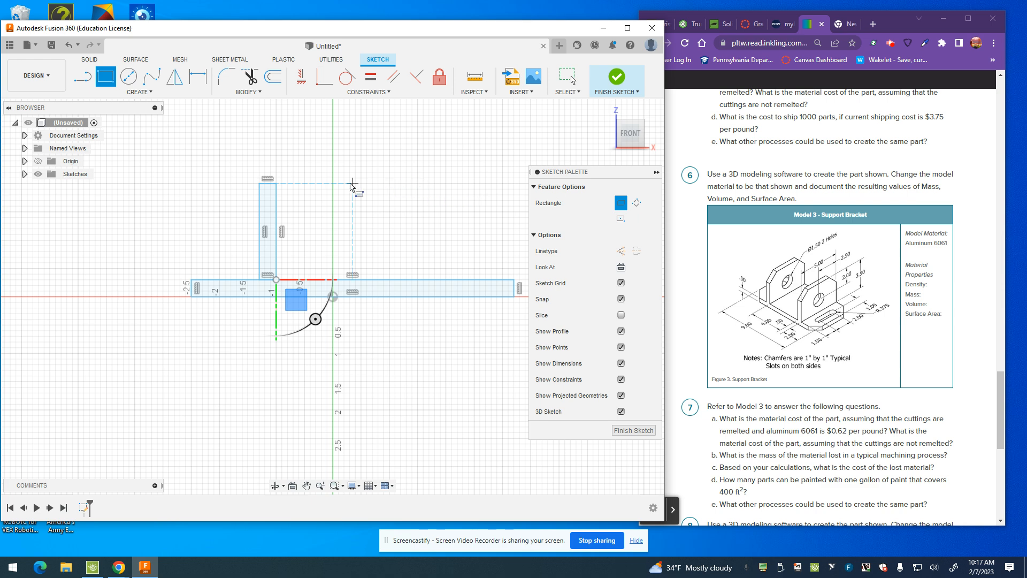
{"action": "left_click", "coordinate": [412, 184]}
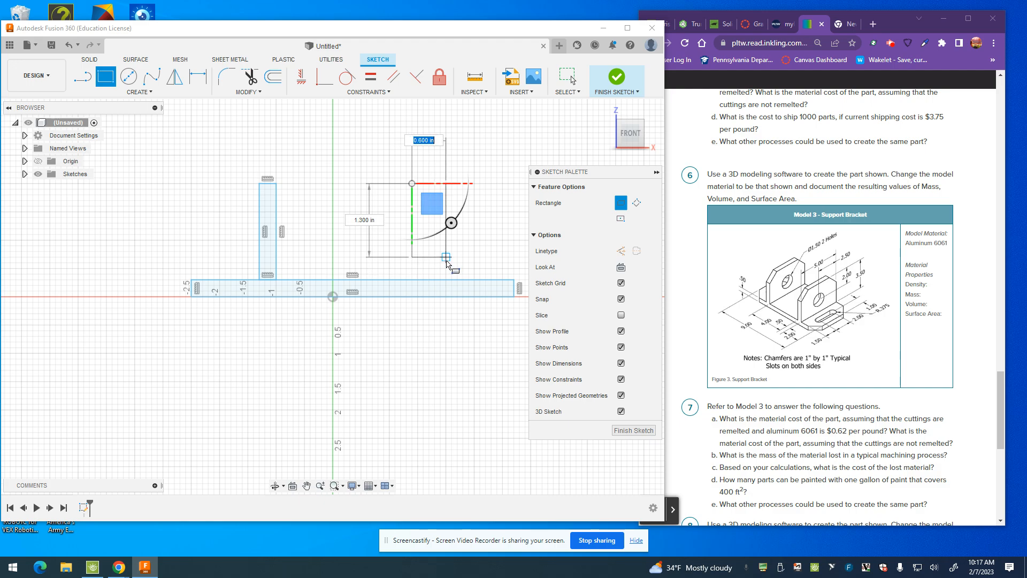
{"action": "key", "text": "Escape"}
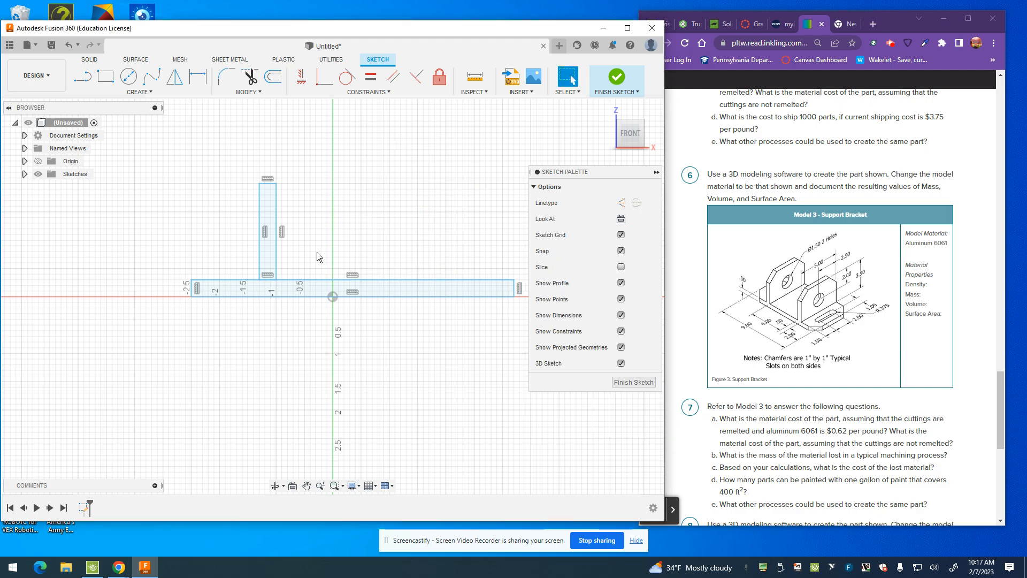
Step: Move the base rectangle's right edge to the origin and draw a vertical construction line about 2.4 in tall from the origin
{"action": "left_click_drag", "start_coordinate": [514, 290], "coordinate": [331, 281]}
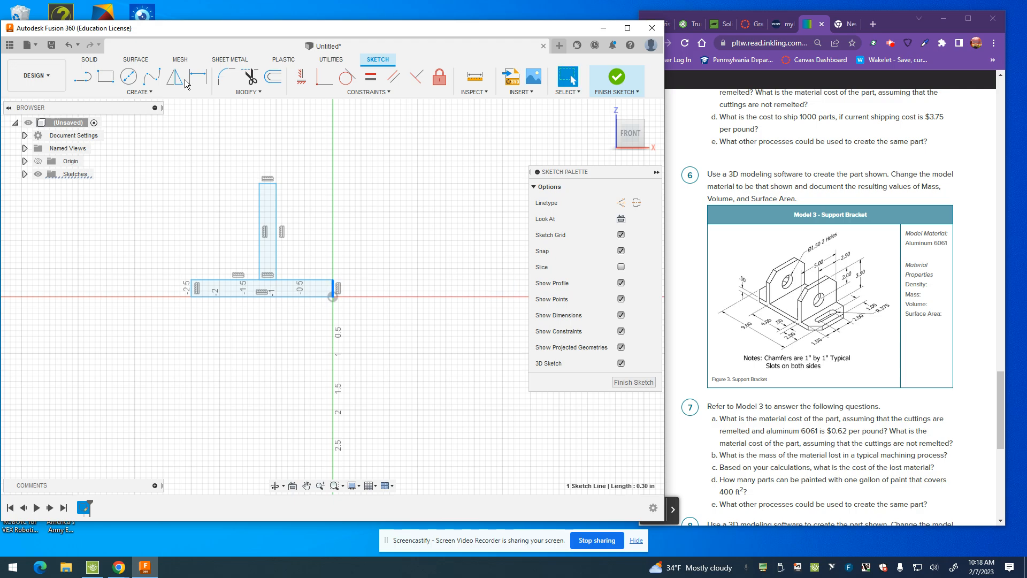
{"action": "left_click", "coordinate": [82, 76]}
{"action": "left_click", "coordinate": [620, 203]}
{"action": "left_click", "coordinate": [333, 297]}
{"action": "left_click", "coordinate": [333, 162]}
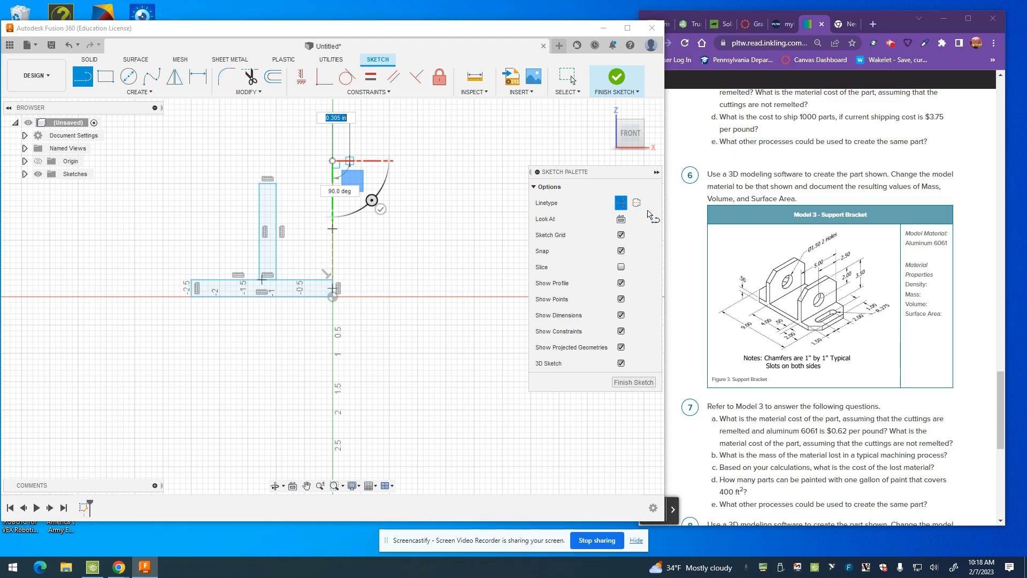
{"action": "left_click", "coordinate": [620, 203]}
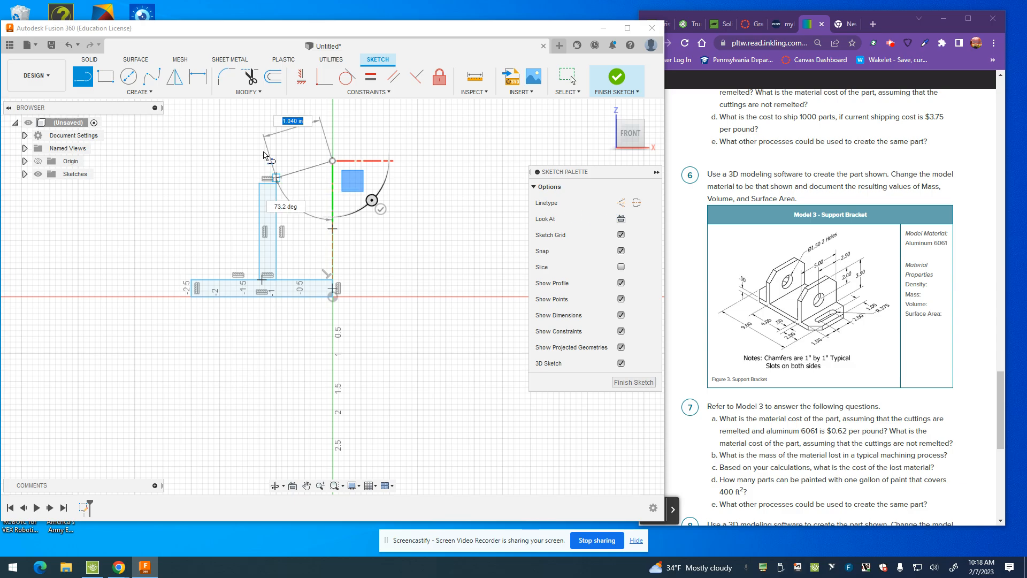
{"action": "key", "text": "Escape"}
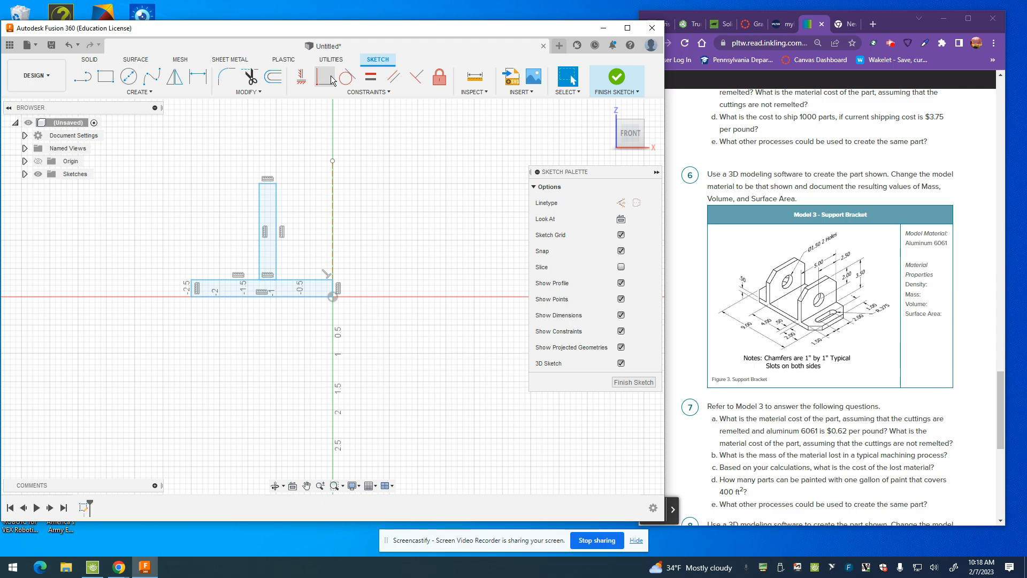
Step: Trim the edge shared by the upright and the base, and dimension the profile's overall height as 3.5 in
{"action": "left_click", "coordinate": [250, 76]}
{"action": "left_click", "coordinate": [269, 280]}
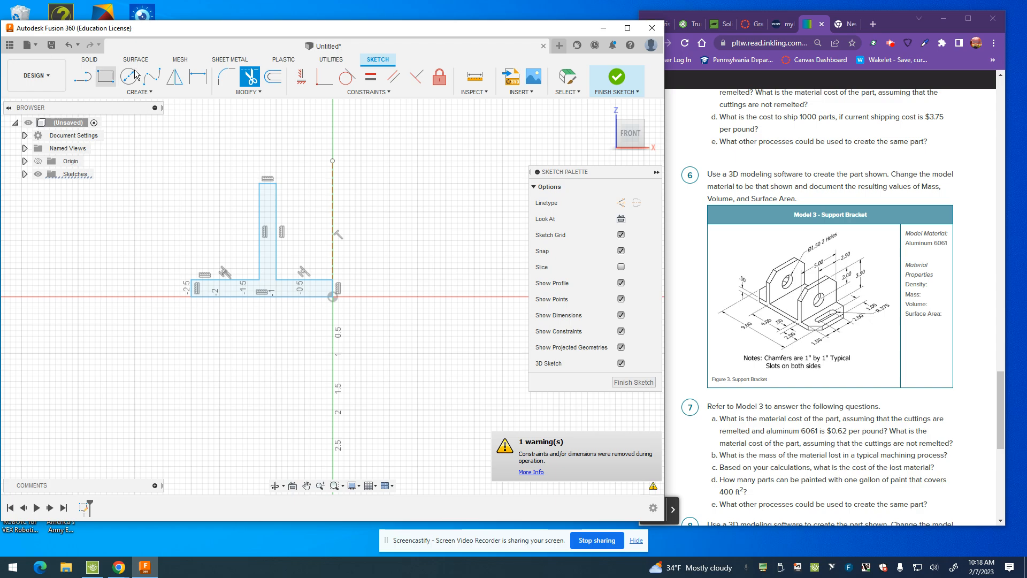
{"action": "left_click", "coordinate": [198, 77]}
{"action": "left_click", "coordinate": [268, 184]}
{"action": "left_click", "coordinate": [269, 296]}
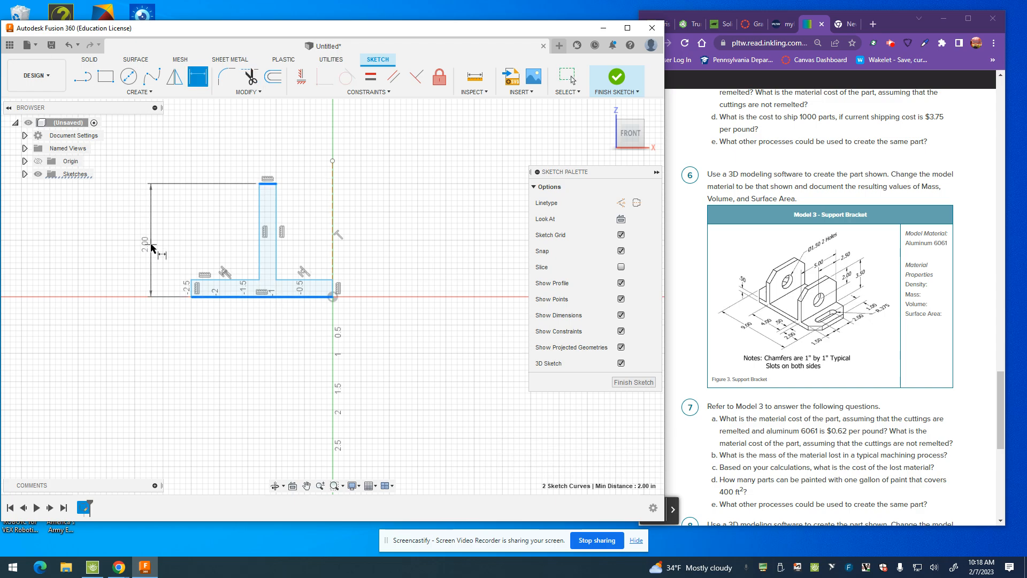
{"action": "left_click", "coordinate": [152, 246]}
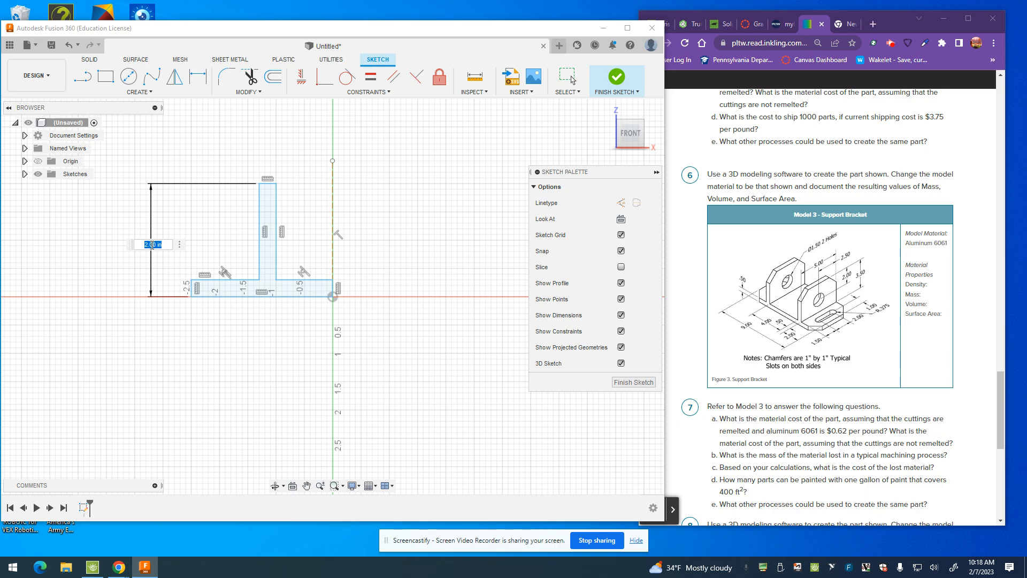
{"action": "key", "text": "BackSpace"}
{"action": "type", "text": "3.5"}
{"action": "key", "text": "Return"}
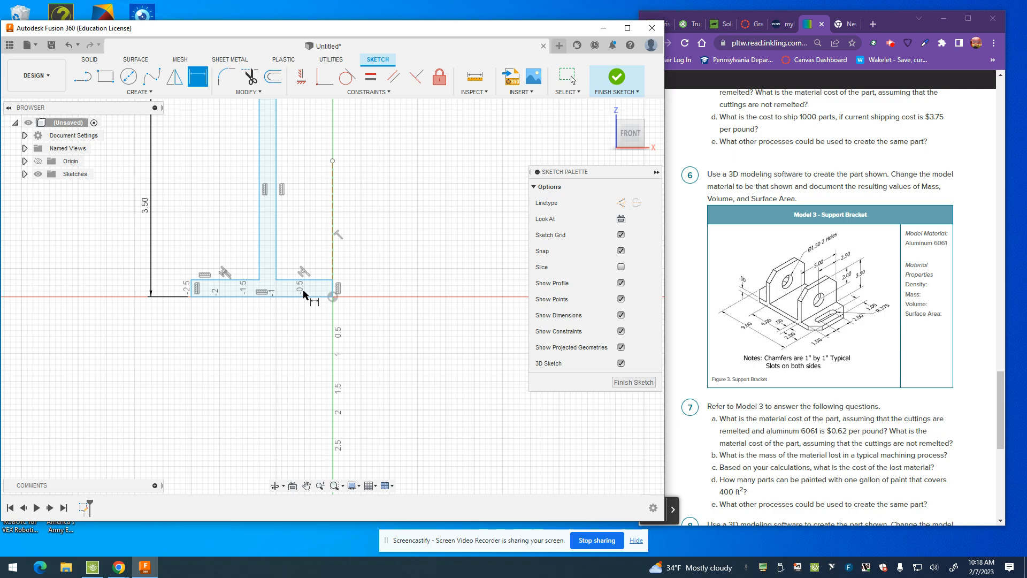
Step: Dimension the base's bottom edge as 4.5 in long
{"action": "scroll", "coordinate": [310, 251], "scroll_direction": "down", "scroll_amount": 2}
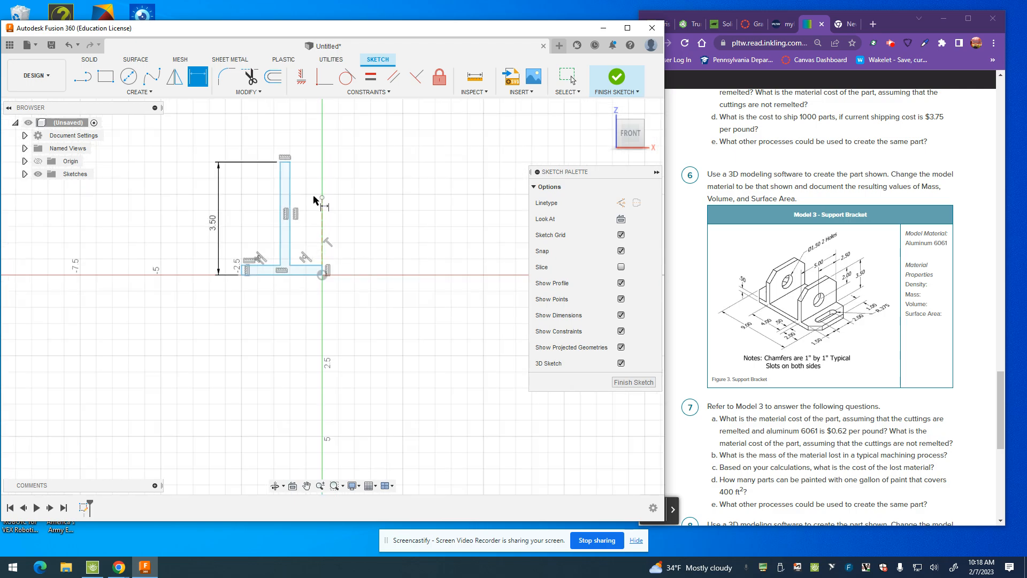
{"action": "left_click", "coordinate": [280, 275]}
{"action": "left_click", "coordinate": [299, 299]}
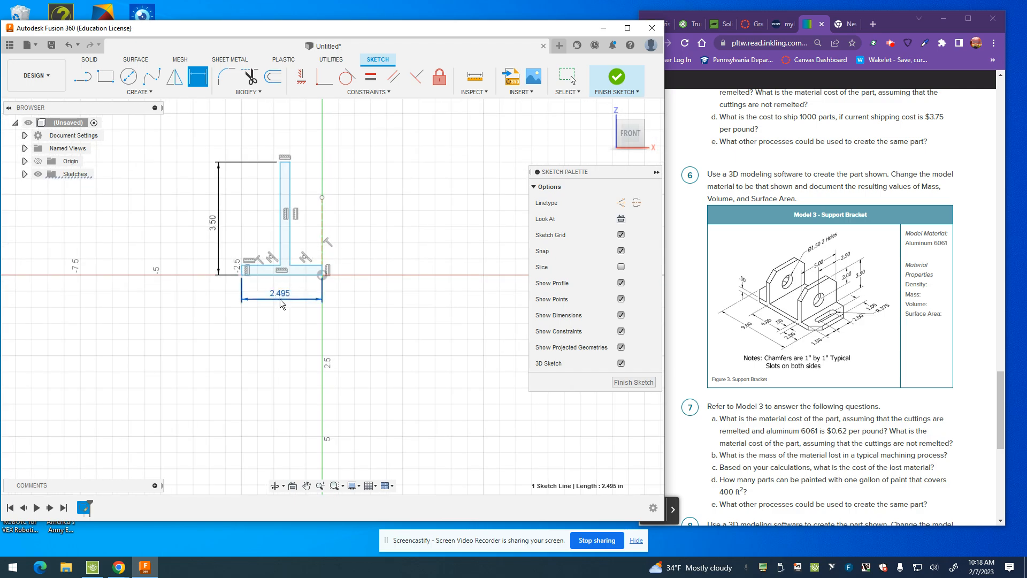
{"action": "type", "text": "4.5"}
{"action": "key", "text": "Return"}
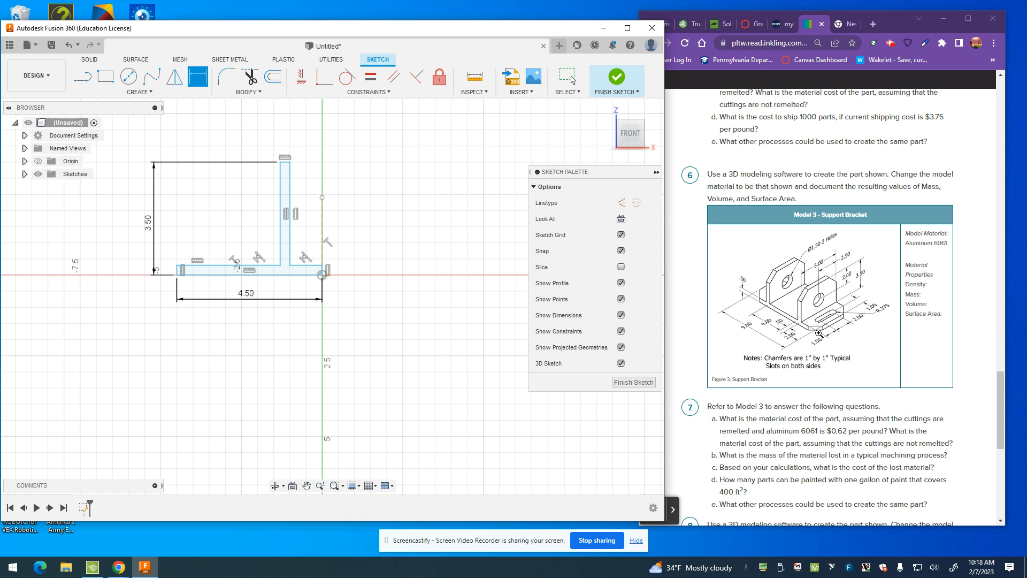
Step: Dimension the base's top edge between the upright and the construction line as 2 in
{"action": "left_click", "coordinate": [302, 265]}
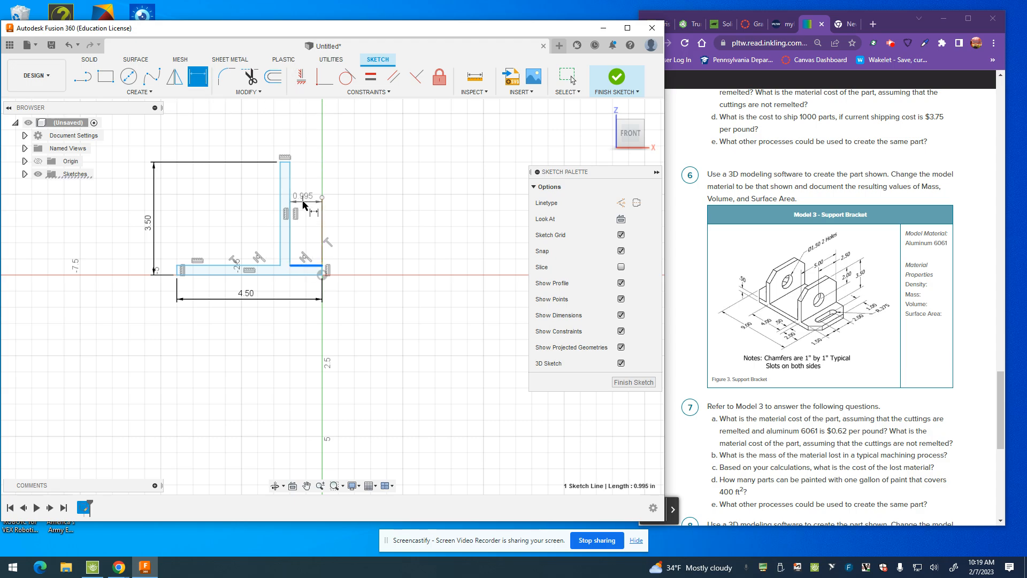
{"action": "left_click", "coordinate": [305, 202]}
{"action": "type", "text": "2"}
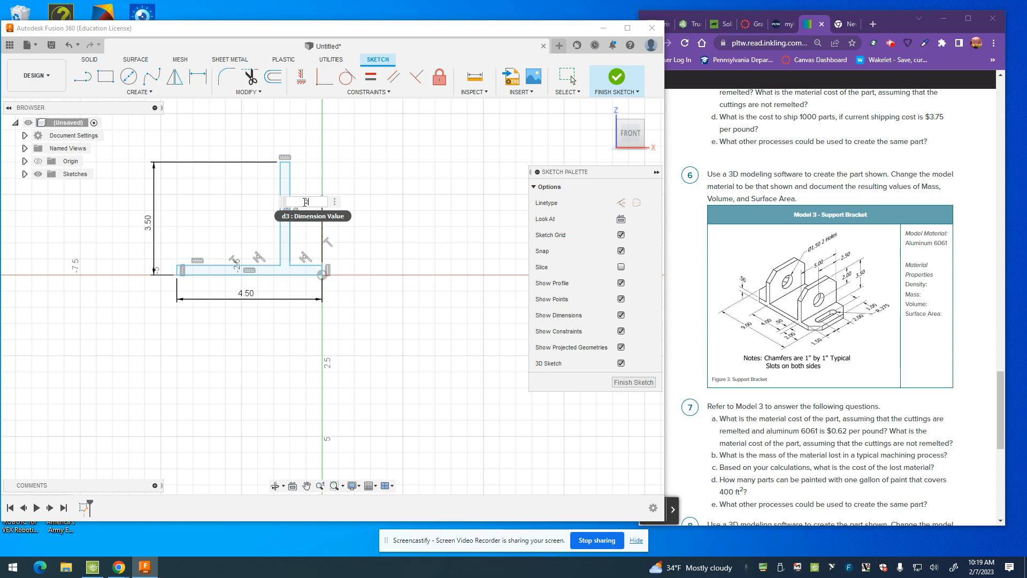
{"action": "key", "text": "Return"}
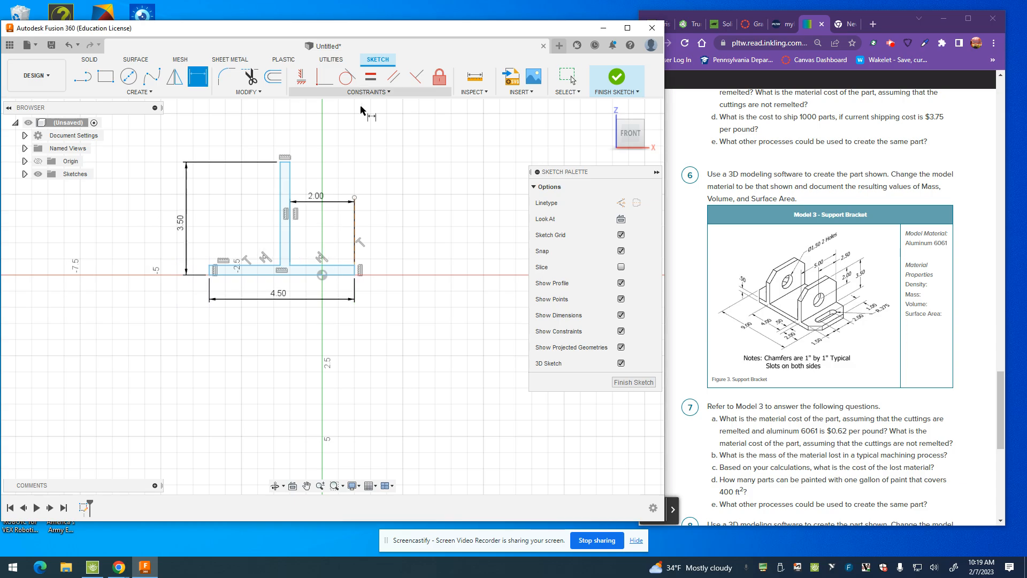
Step: Constrain the profile's bottom right corner to be coincident with the origin
{"action": "left_click", "coordinate": [316, 86]}
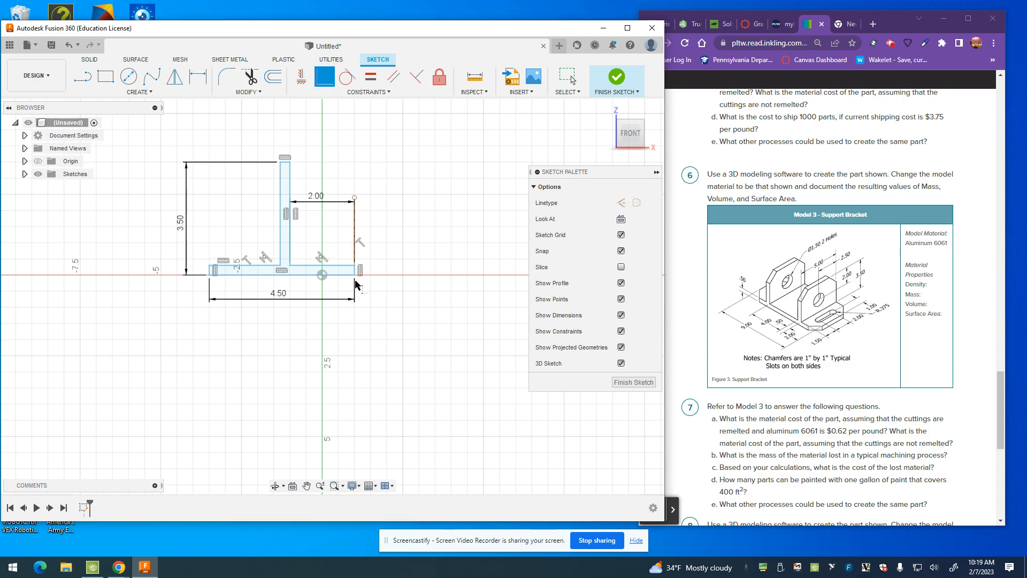
{"action": "left_click", "coordinate": [354, 275]}
{"action": "left_click", "coordinate": [322, 275]}
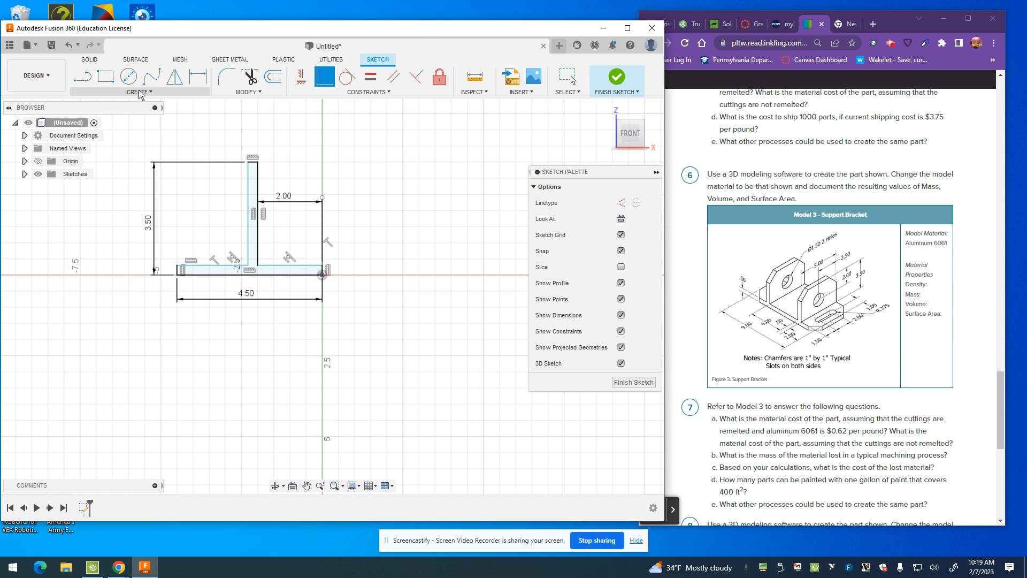
Step: Dimension the base's thickness as 0.5 in between its top and bottom edges
{"action": "left_click", "coordinate": [192, 86]}
{"action": "left_click", "coordinate": [199, 265]}
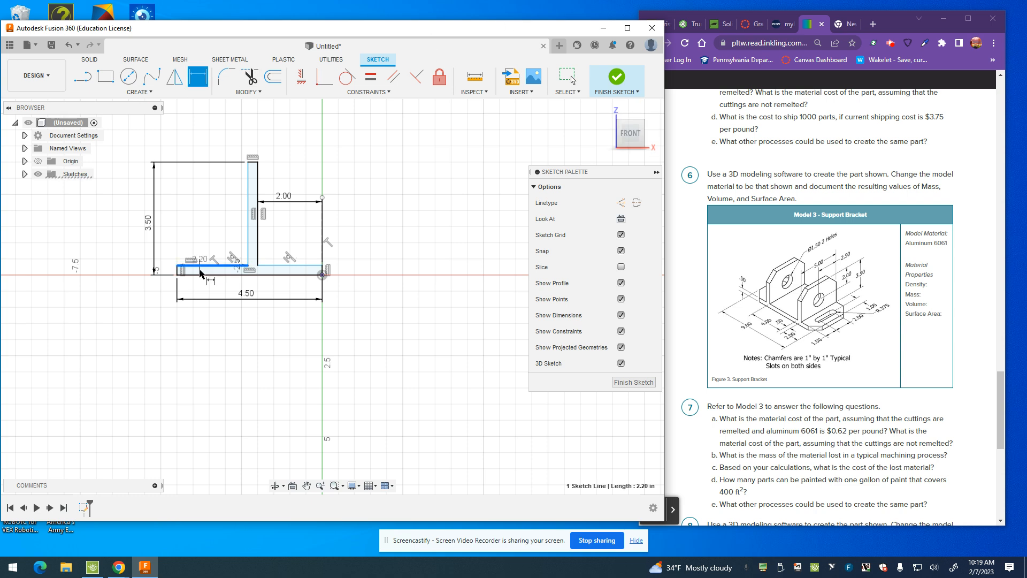
{"action": "left_click", "coordinate": [201, 275]}
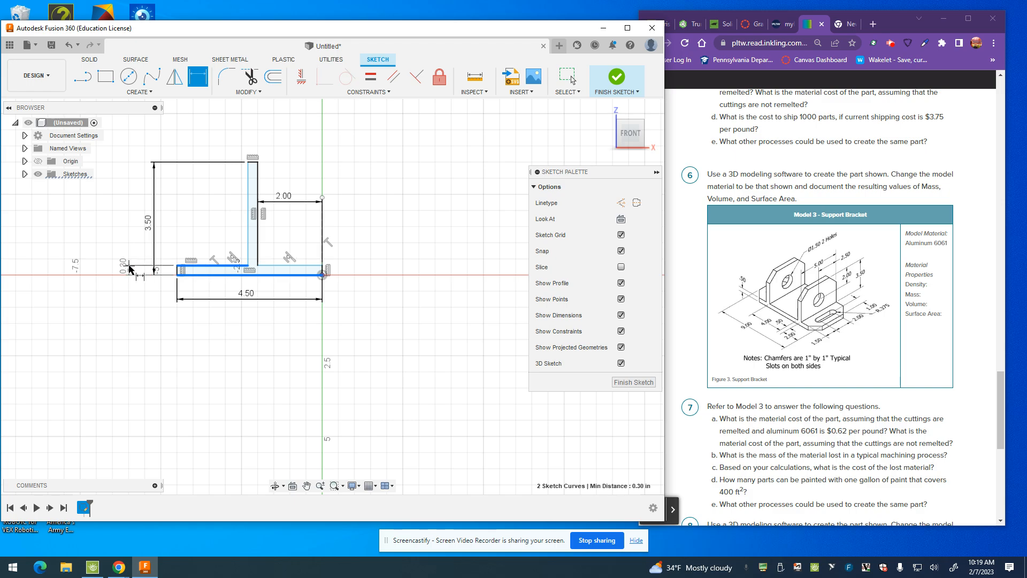
{"action": "left_click", "coordinate": [132, 268]}
{"action": "key", "text": "BackSpace"}
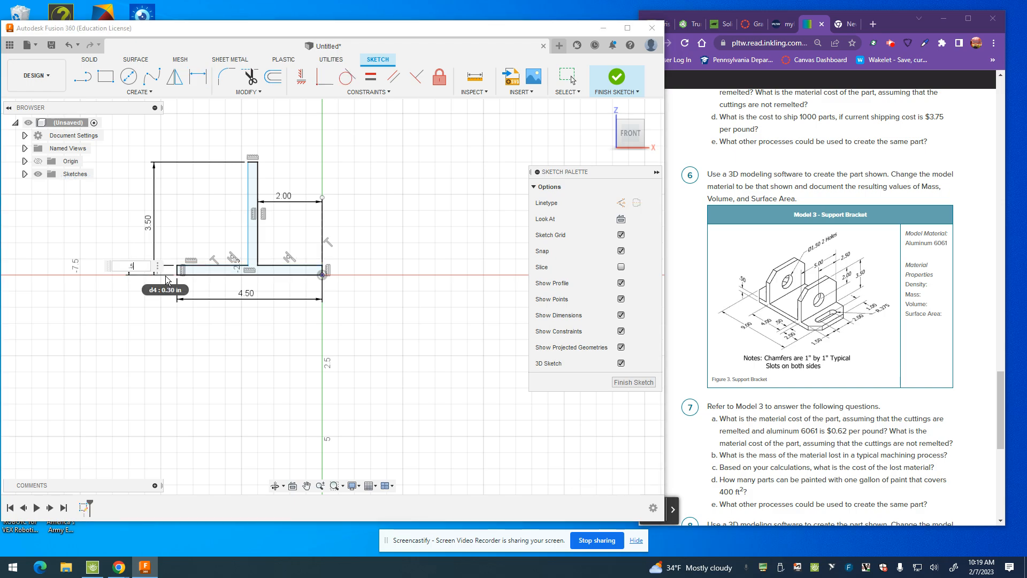
{"action": "type", "text": ".5"}
{"action": "key", "text": "Return"}
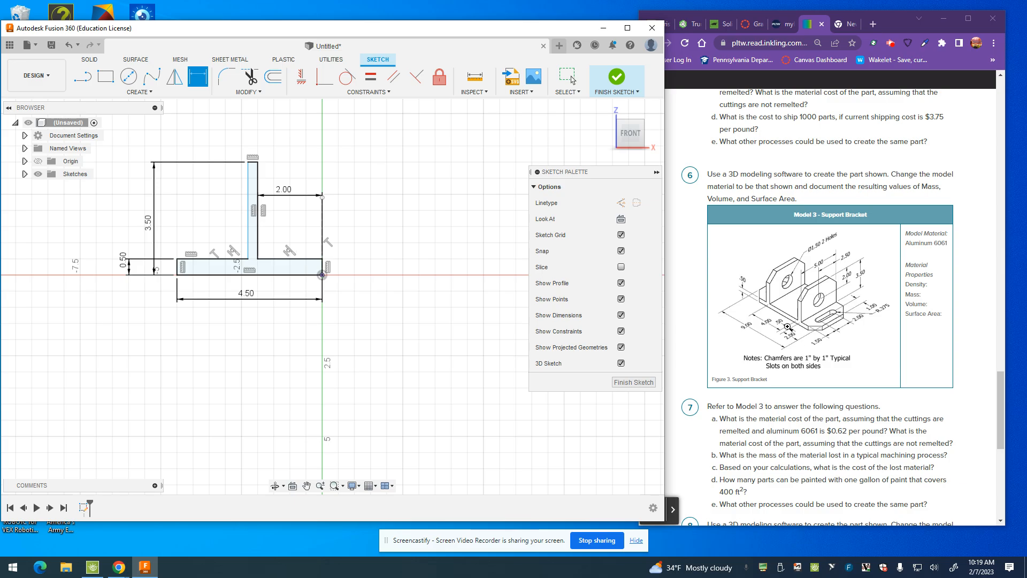
Step: Dimension the distance from the base's outer end to the upright's outer side as 2 in
{"action": "left_click", "coordinate": [247, 249]}
{"action": "left_click", "coordinate": [177, 266], "text": "shift"}
{"action": "left_click", "coordinate": [203, 208]}
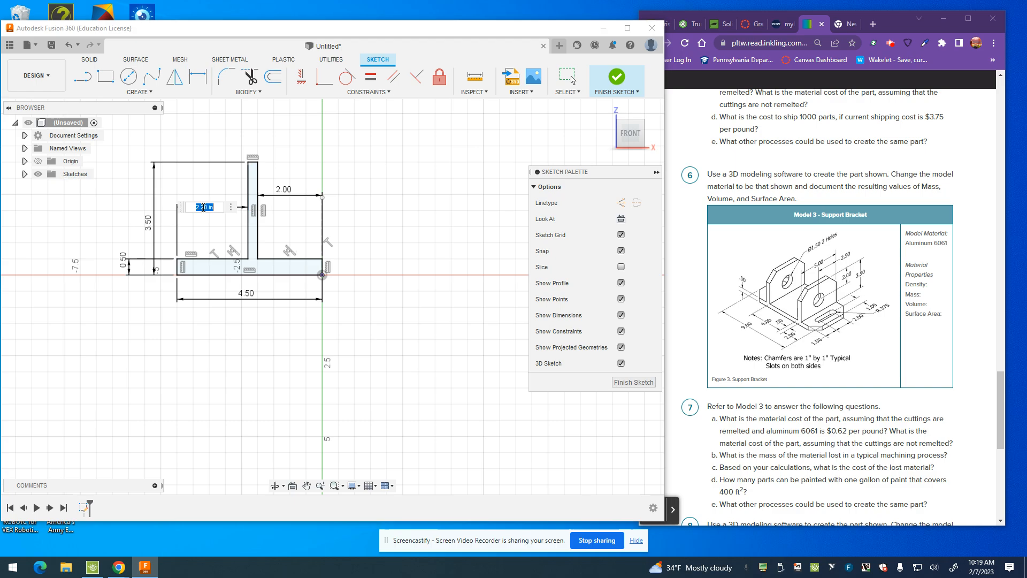
{"action": "type", "text": "2"}
{"action": "key", "text": "Return"}
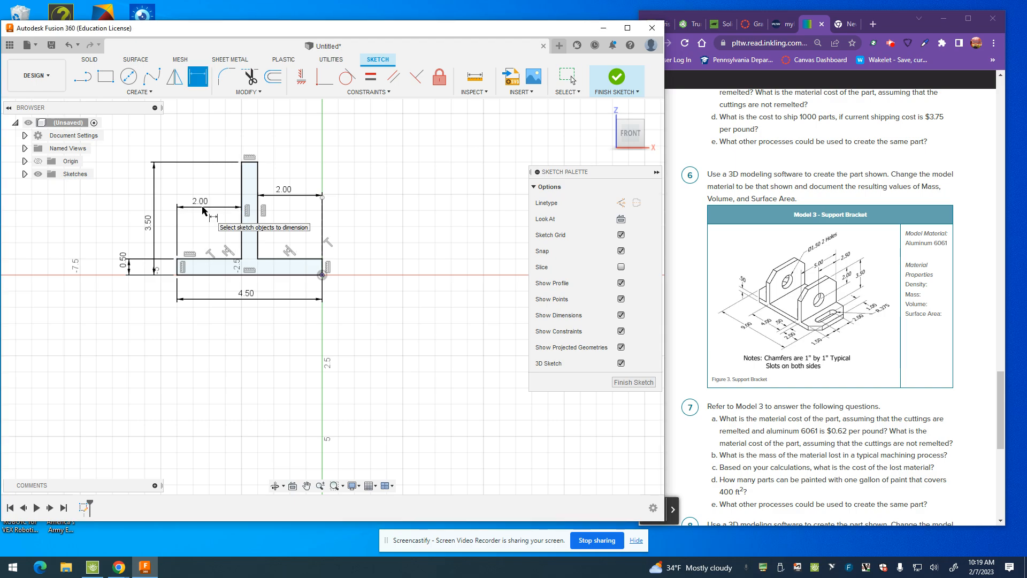
{"action": "left_click", "coordinate": [323, 198]}
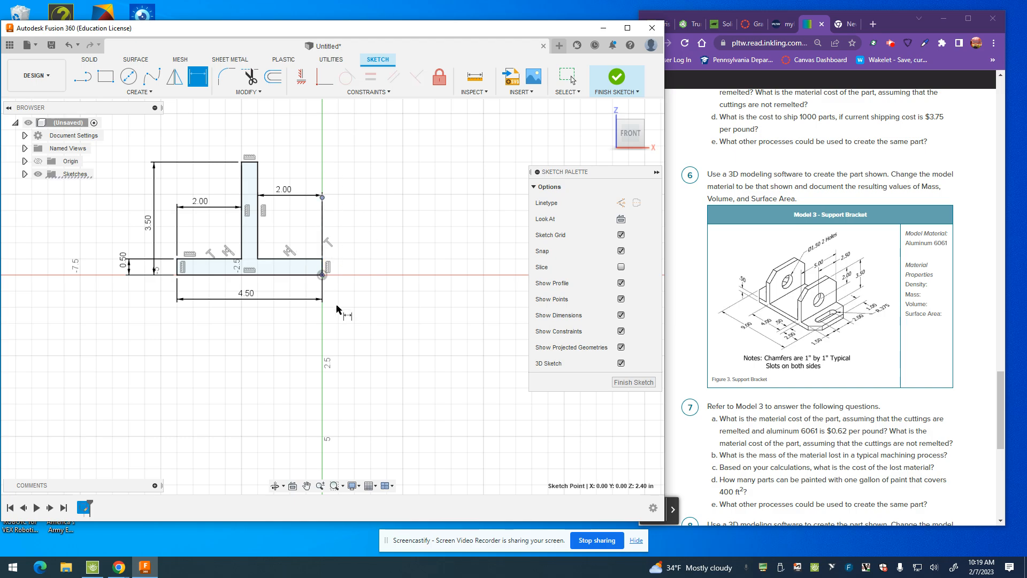
{"action": "key", "text": "Escape"}
{"action": "left_click", "coordinate": [311, 205]}
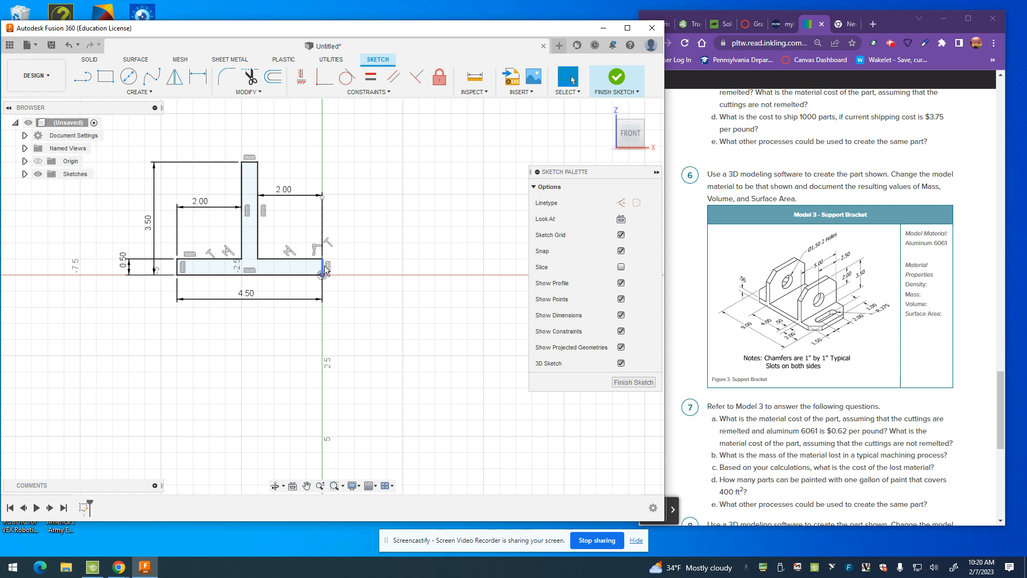
Step: Mirror the dimensioned half profile about the vertical construction line and finish the sketch
{"action": "left_click", "coordinate": [173, 74]}
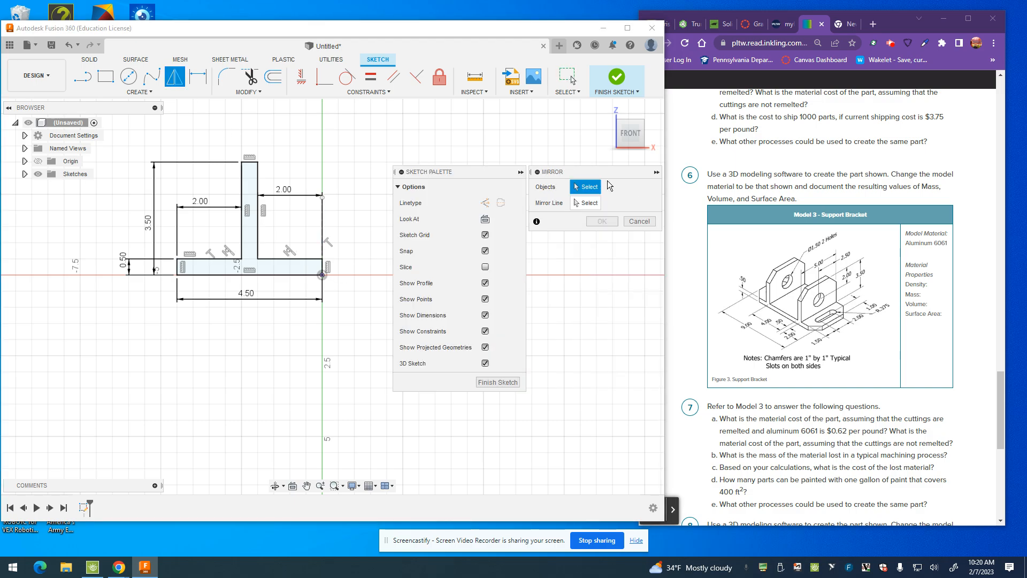
{"action": "mouse_move", "coordinate": [343, 303]}
{"action": "left_mouse_down"}
{"action": "mouse_move", "coordinate": [80, 249]}
{"action": "mouse_move", "coordinate": [100, 153]}
{"action": "left_mouse_up"}
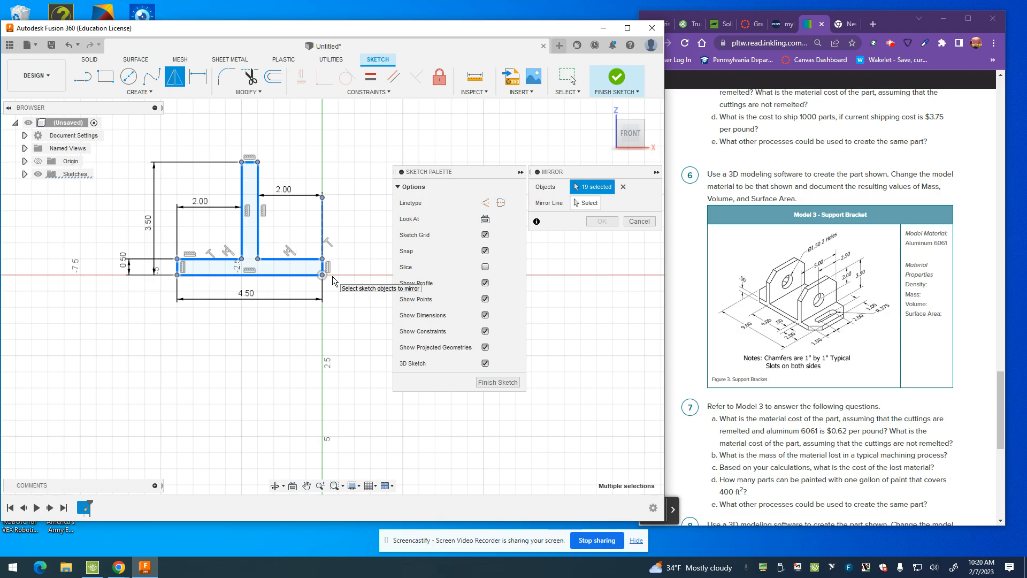
{"action": "left_click", "coordinate": [323, 242]}
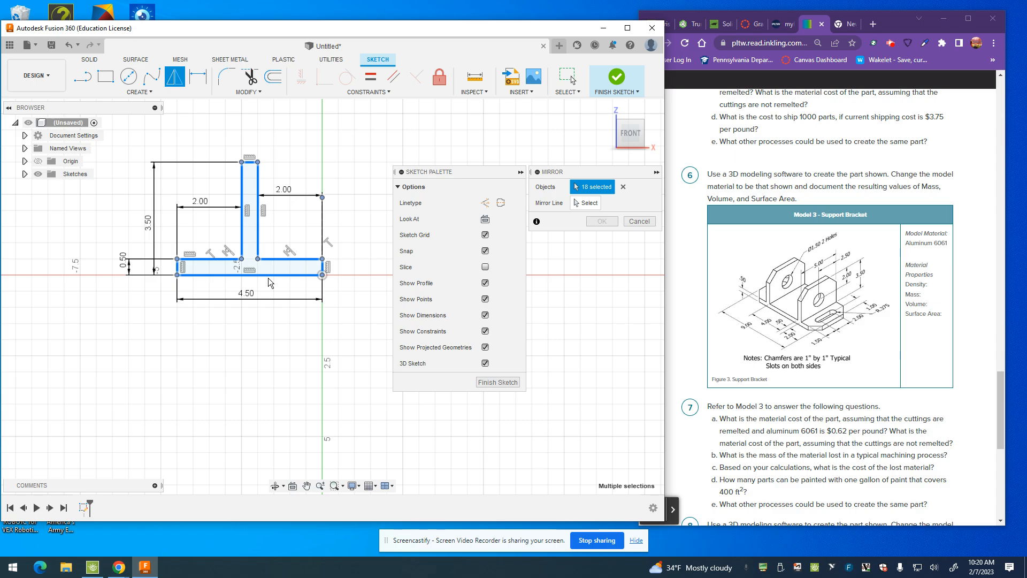
{"action": "left_click", "coordinate": [576, 203]}
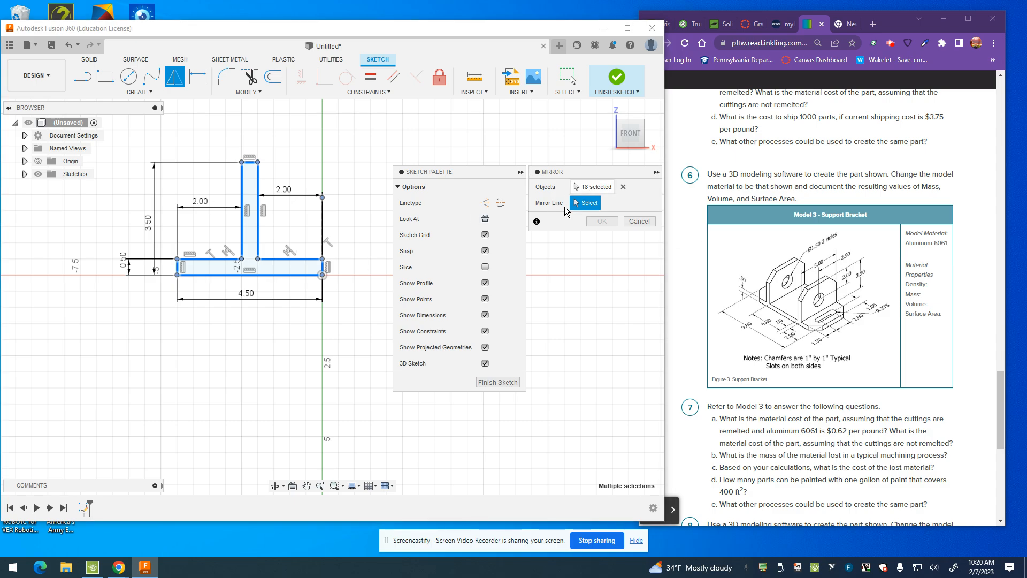
{"action": "left_click", "coordinate": [323, 239]}
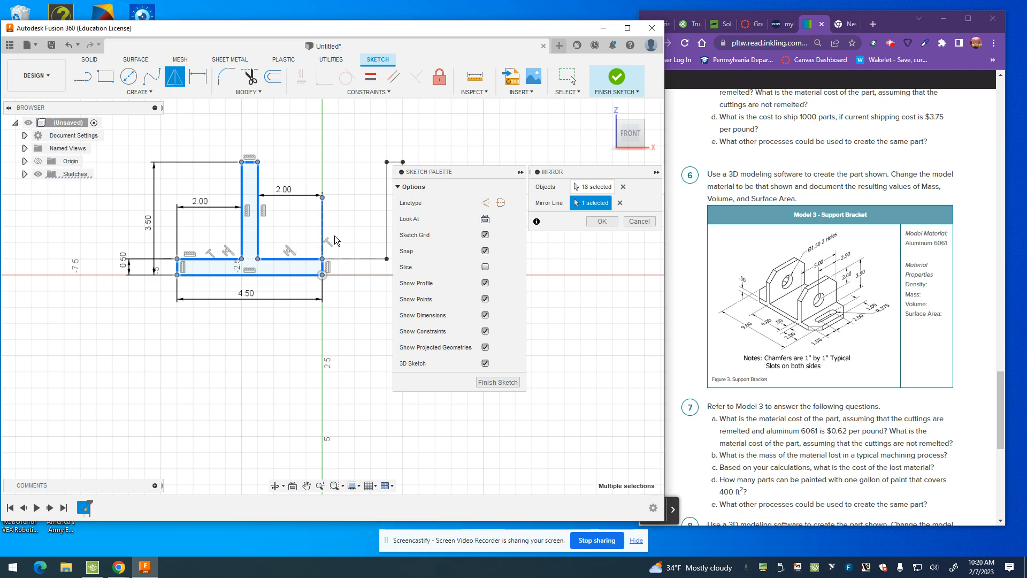
{"action": "mouse_move", "coordinate": [461, 175]}
{"action": "left_mouse_down"}
{"action": "mouse_move", "coordinate": [508, 232]}
{"action": "mouse_move", "coordinate": [573, 254]}
{"action": "left_mouse_up"}
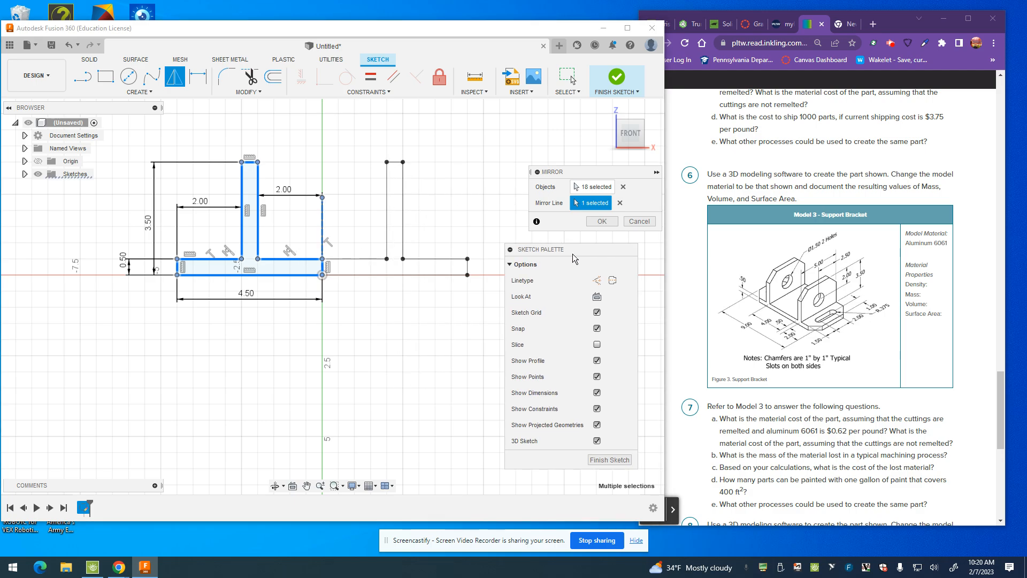
{"action": "left_click", "coordinate": [610, 460]}
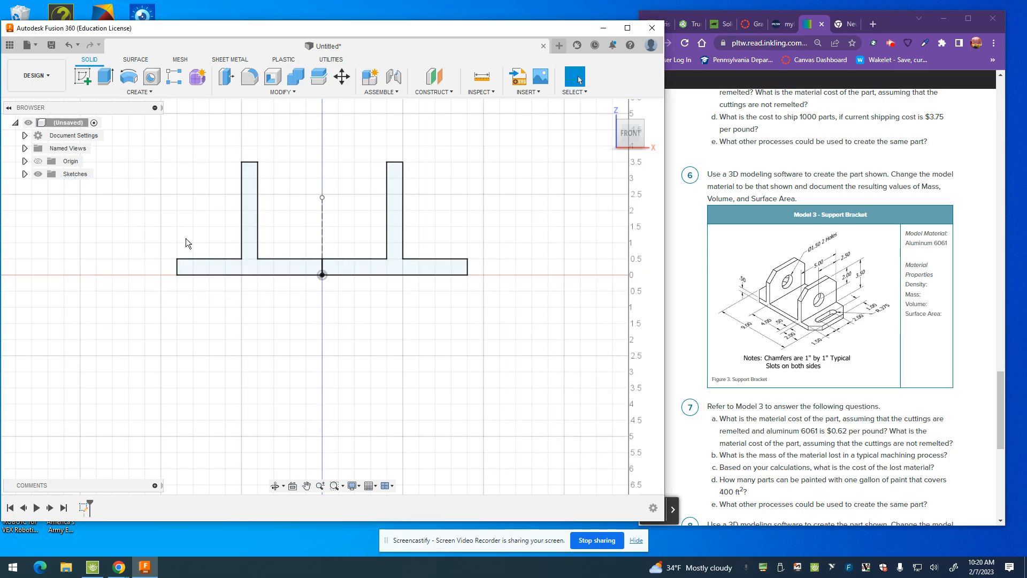
Step: Reopen the profile sketch, trim the short vertical line dividing the base at the origin, and finish the sketch
{"action": "double_click", "coordinate": [84, 507]}
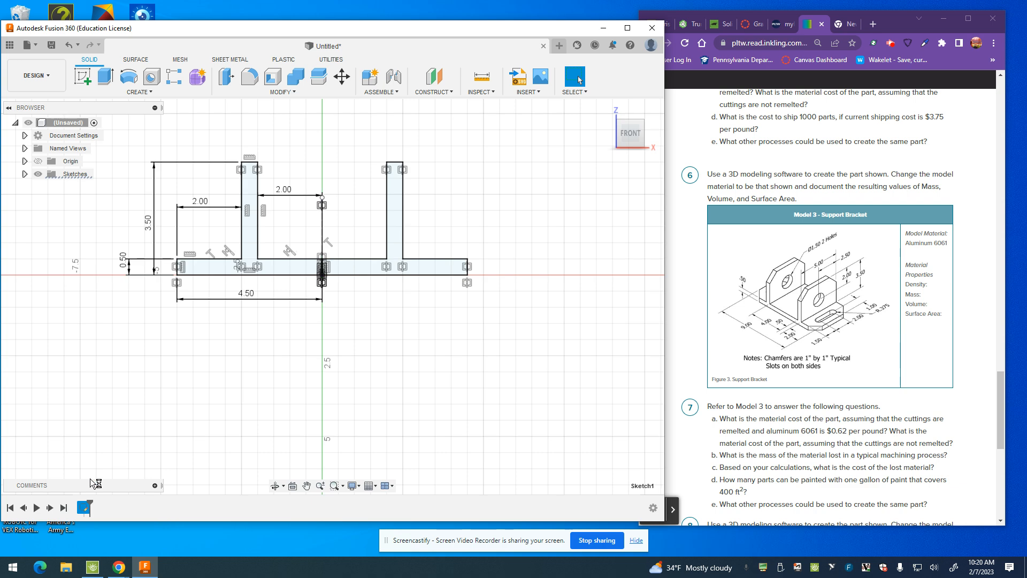
{"action": "scroll", "coordinate": [326, 272], "scroll_direction": "up", "scroll_amount": 8}
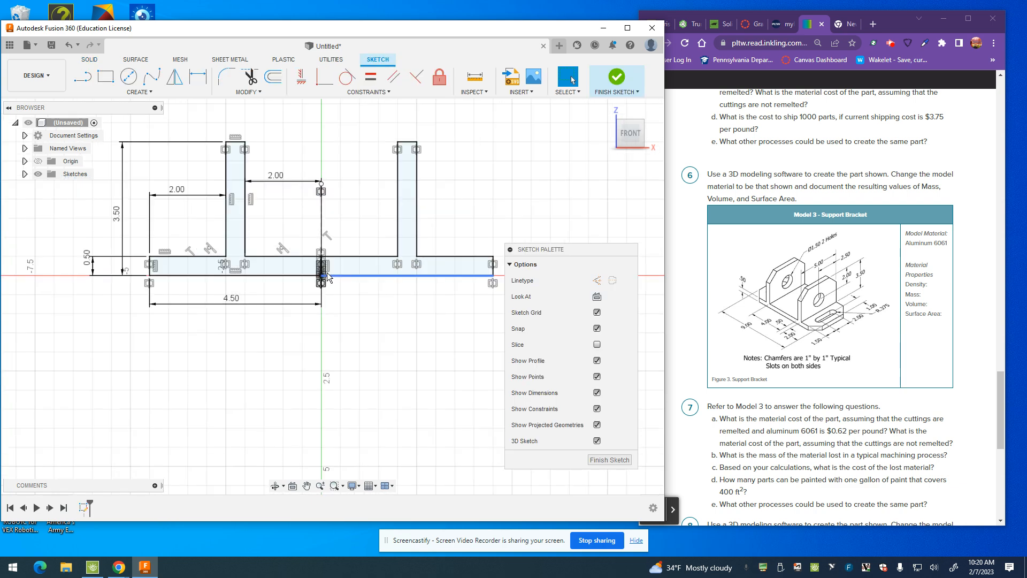
{"action": "key", "text": "t"}
{"action": "left_click", "coordinate": [308, 262]}
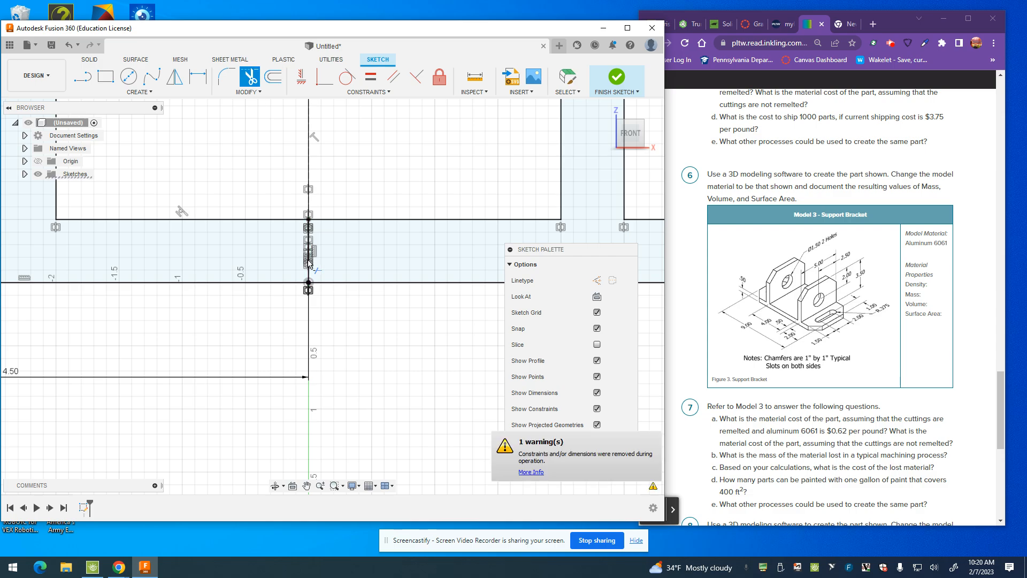
{"action": "left_click", "coordinate": [309, 273]}
{"action": "scroll", "coordinate": [380, 278], "scroll_direction": "down", "scroll_amount": 5}
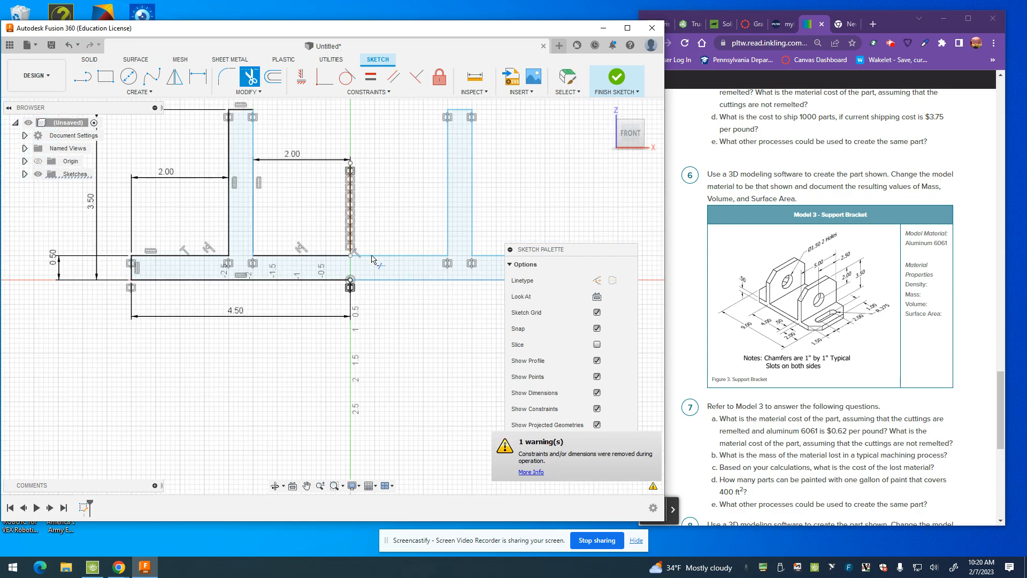
{"action": "left_click", "coordinate": [332, 252]}
{"action": "scroll", "coordinate": [420, 484], "scroll_direction": "up", "scroll_amount": 1}
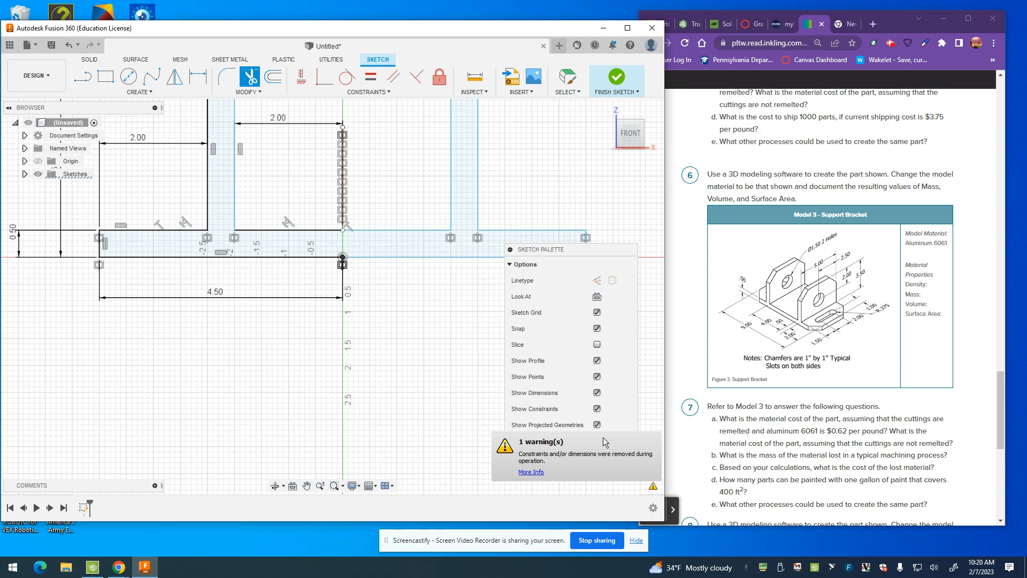
{"action": "scroll", "coordinate": [486, 347], "scroll_direction": "down", "scroll_amount": 3}
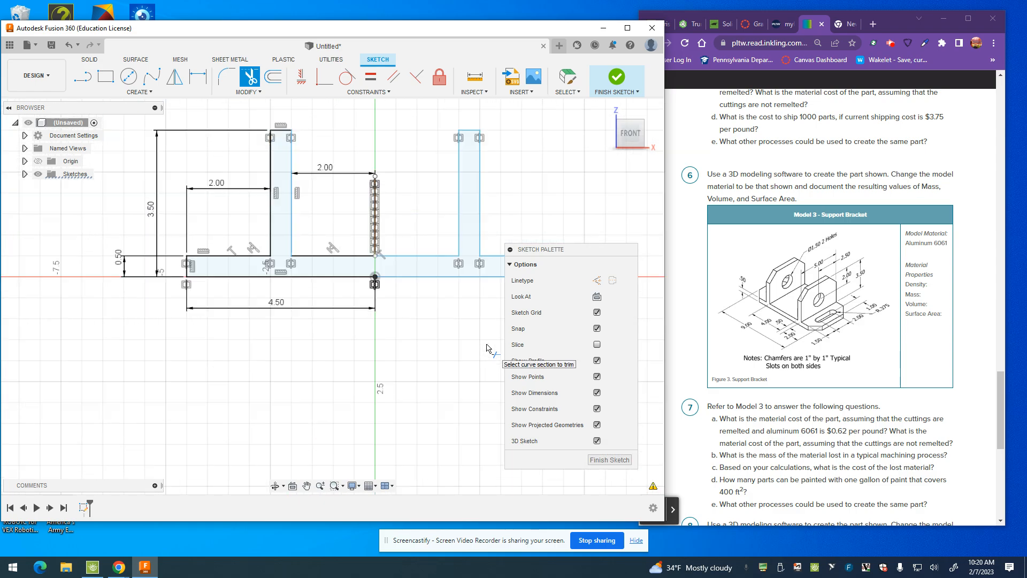
{"action": "left_click", "coordinate": [616, 78]}
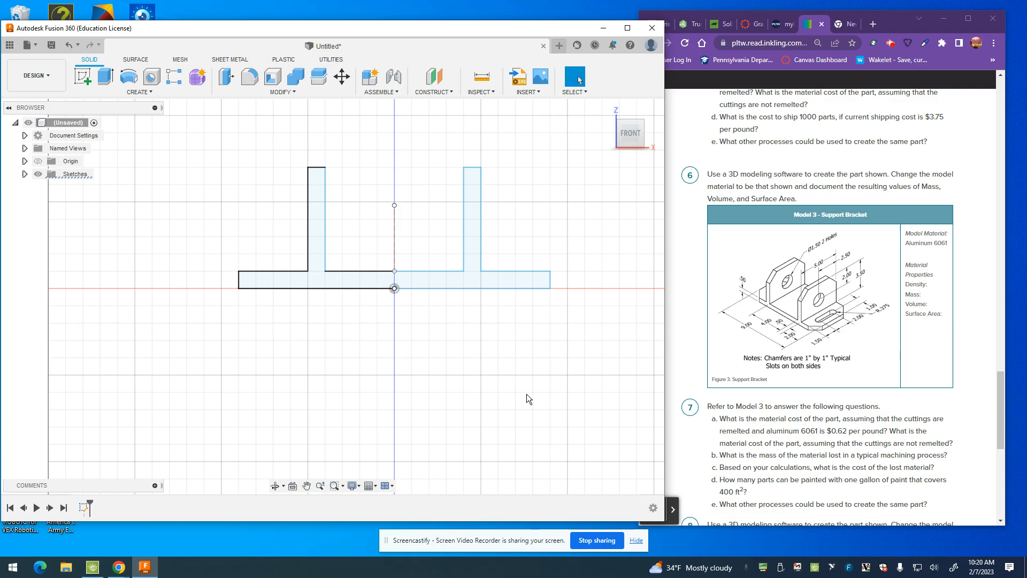
Step: Reopen the profile sketch, dimension the left upright's thickness as 0.5 in, and finish the sketch
{"action": "double_click", "coordinate": [87, 508]}
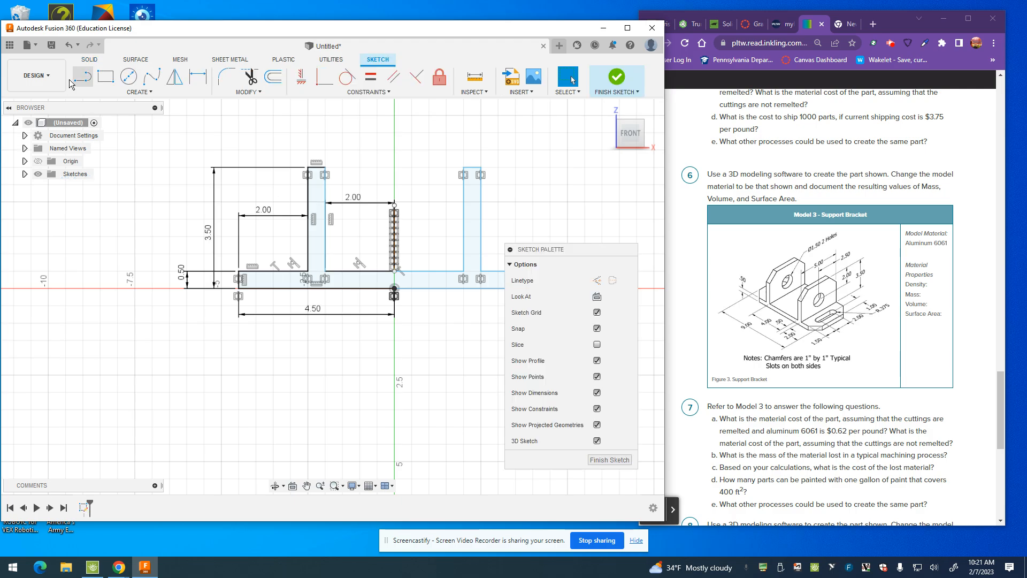
{"action": "left_click", "coordinate": [197, 76]}
{"action": "left_click", "coordinate": [325, 258]}
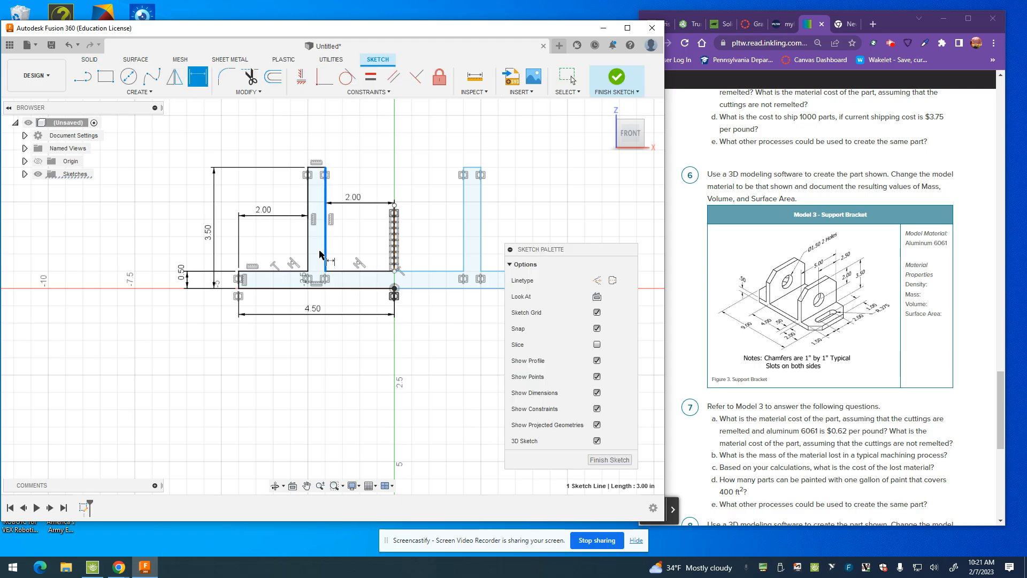
{"action": "left_click", "coordinate": [308, 252]}
{"action": "left_click", "coordinate": [321, 137]}
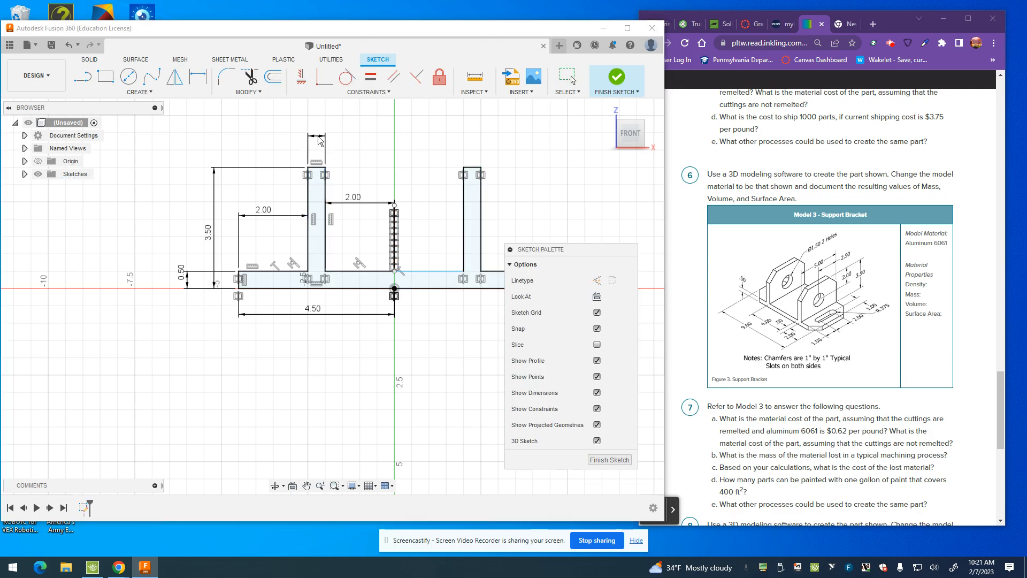
{"action": "key", "text": "Return"}
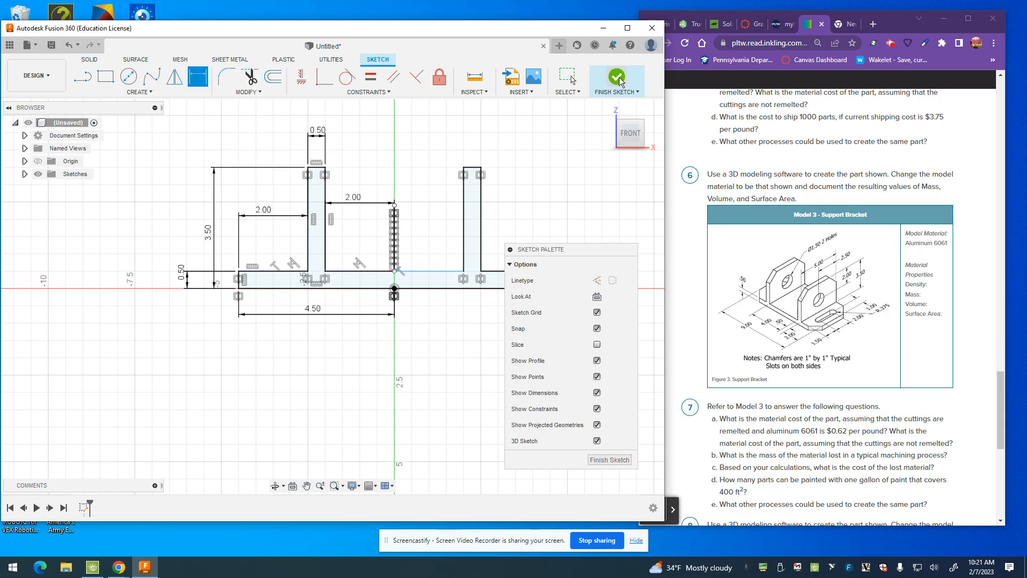
{"action": "left_click", "coordinate": [595, 80]}
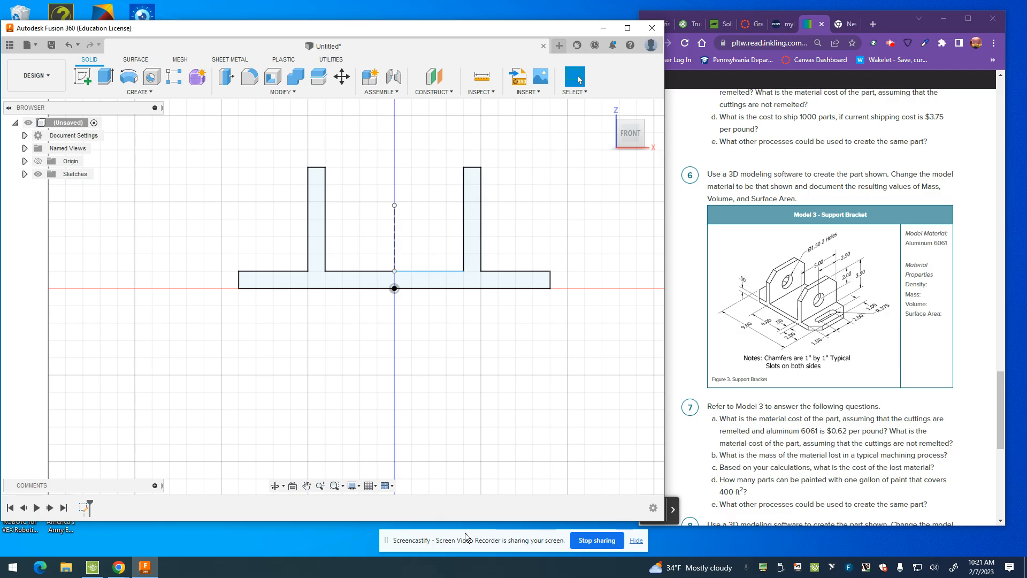
Step: Extrude the complete bracket profile 5 in to one side as a new body
{"action": "left_click", "coordinate": [106, 77]}
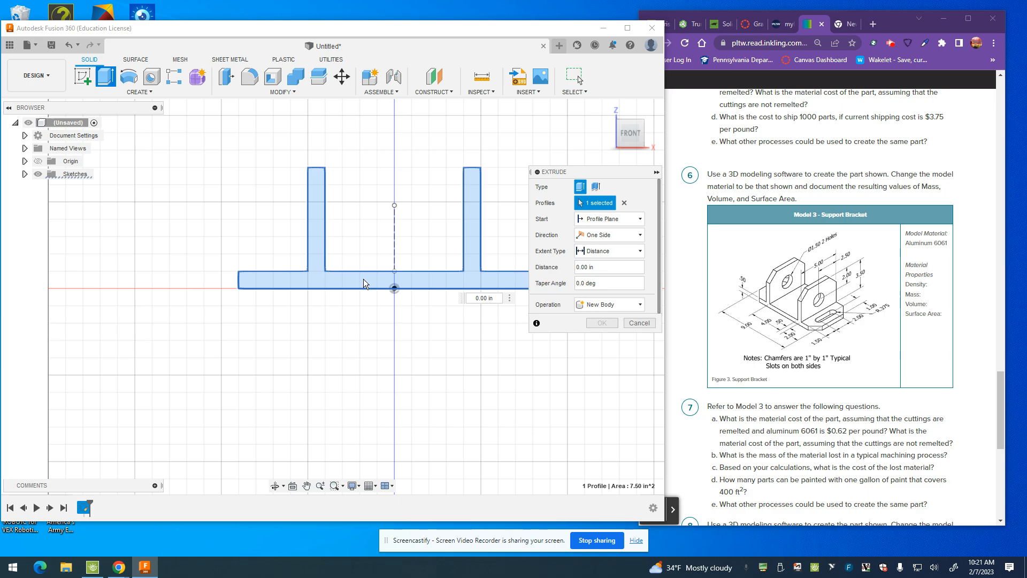
{"action": "left_click", "coordinate": [416, 281]}
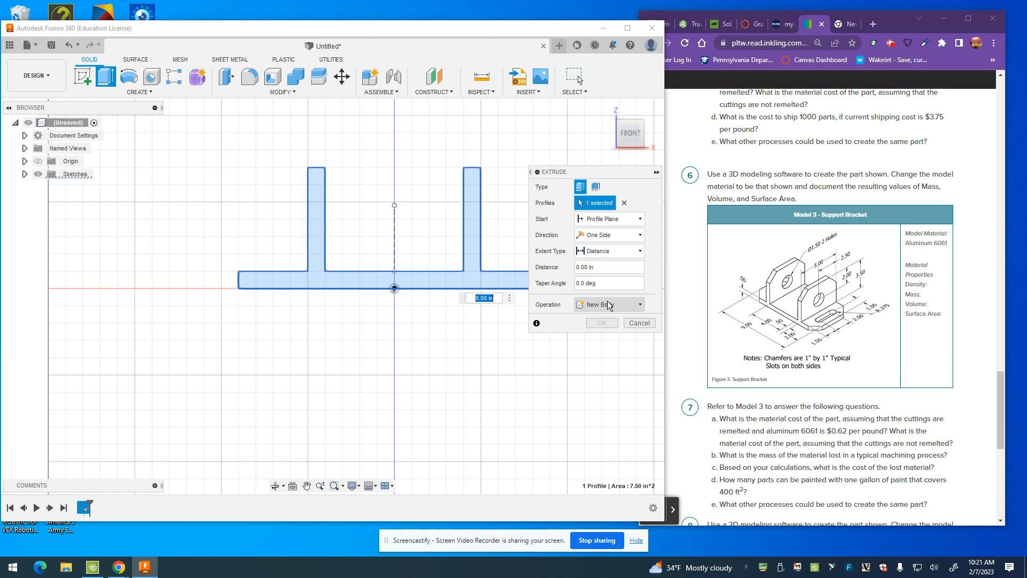
{"action": "left_click", "coordinate": [584, 267]}
{"action": "type", "text": "5"}
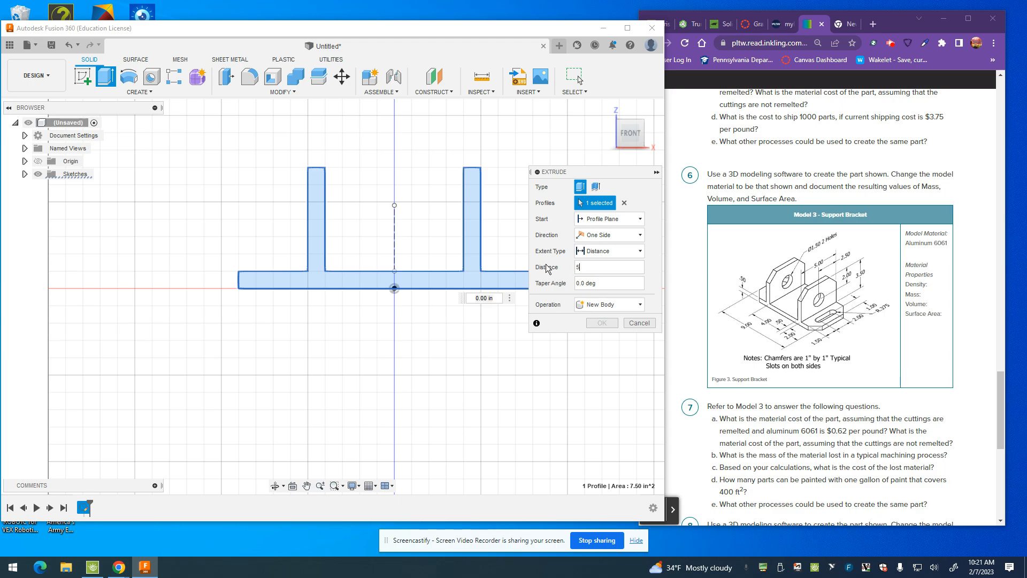
{"action": "key", "text": "Return"}
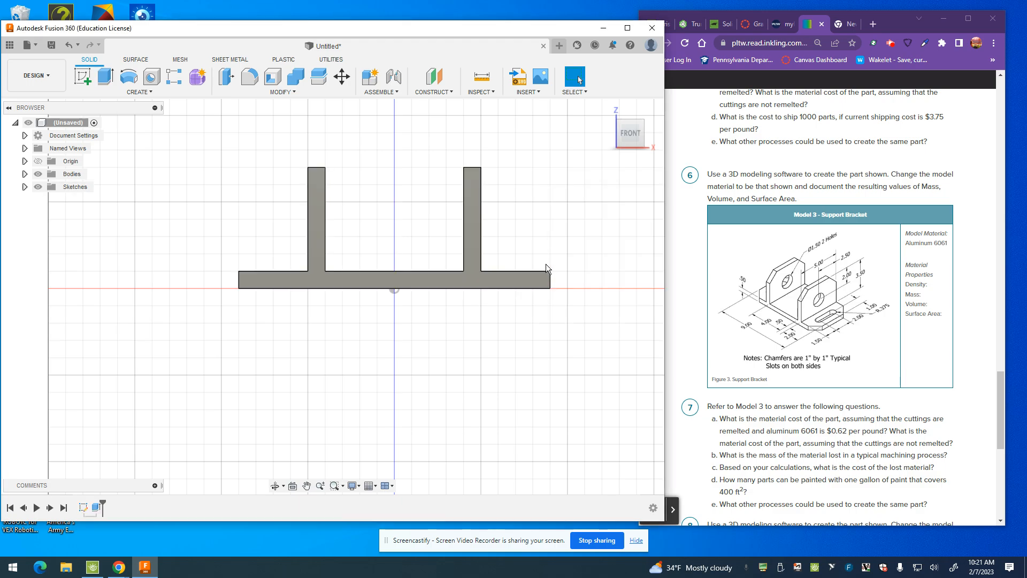
Step: Start an equal-distance chamfer and select the four vertical corner edges of the base plate
{"action": "left_click", "coordinate": [640, 124]}
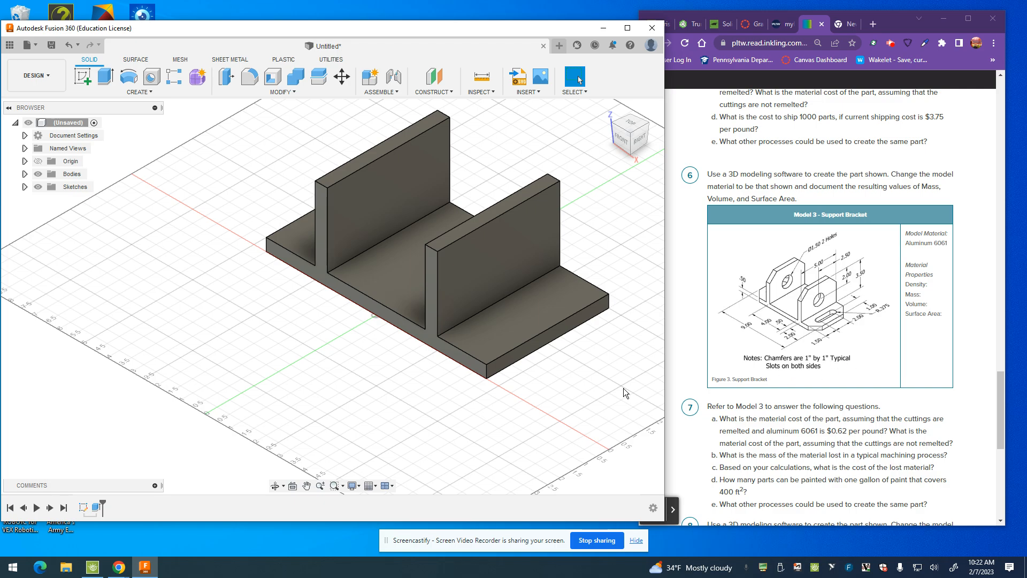
{"action": "left_click", "coordinate": [275, 91]}
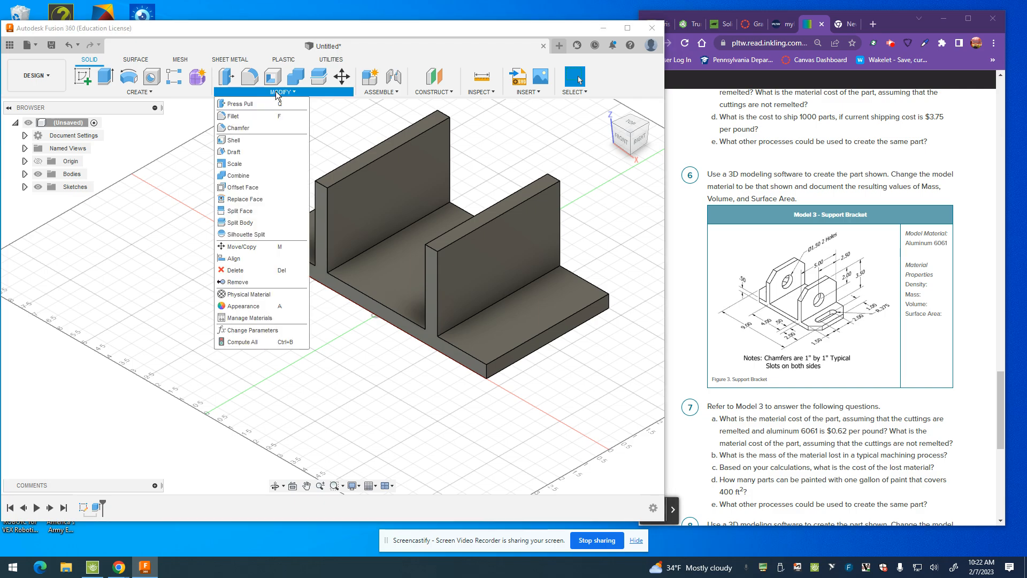
{"action": "left_click", "coordinate": [252, 128]}
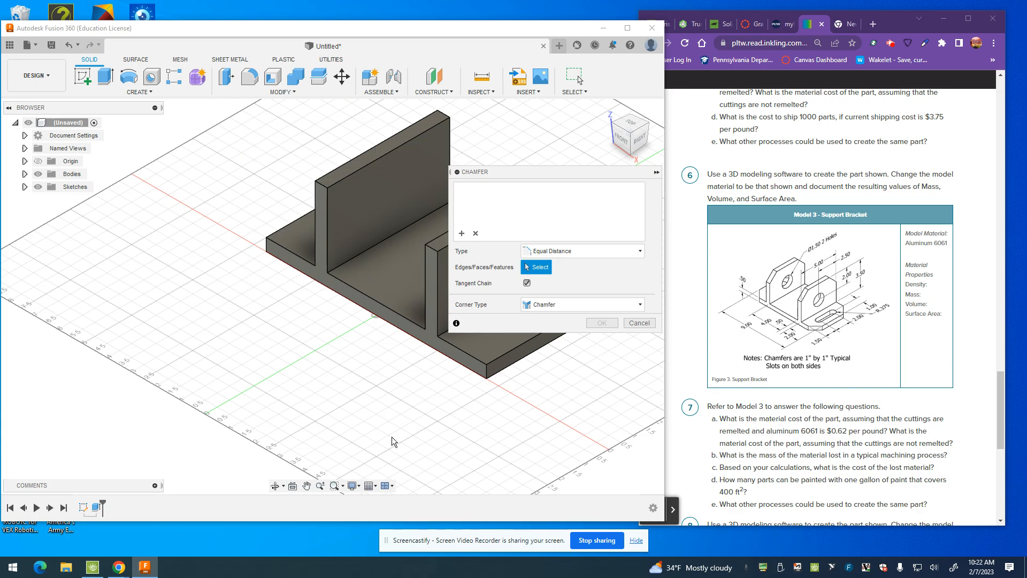
{"action": "left_click_drag", "start_coordinate": [564, 172], "coordinate": [133, 271]}
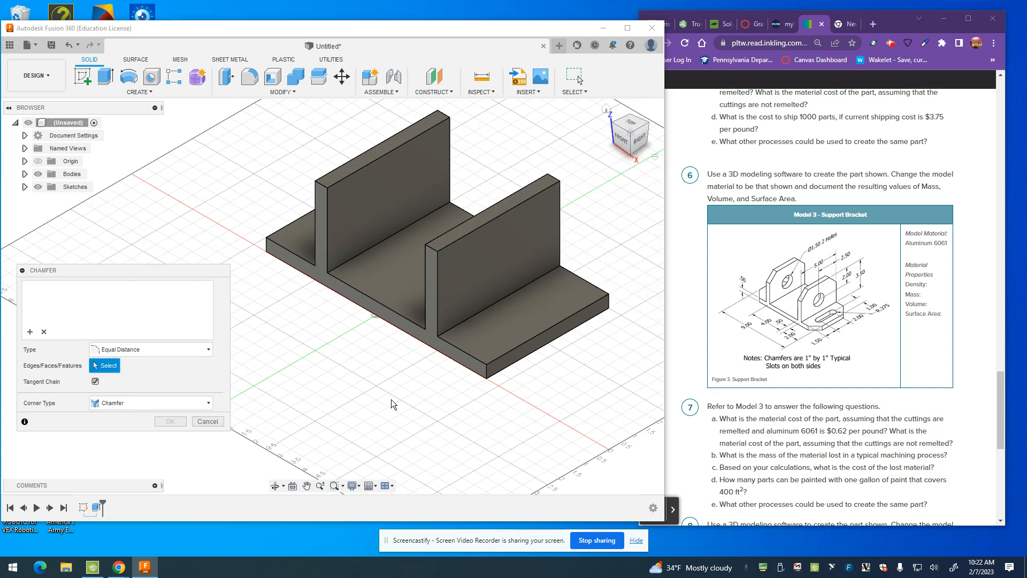
{"action": "left_click", "coordinate": [486, 373]}
{"action": "left_click", "coordinate": [611, 302]}
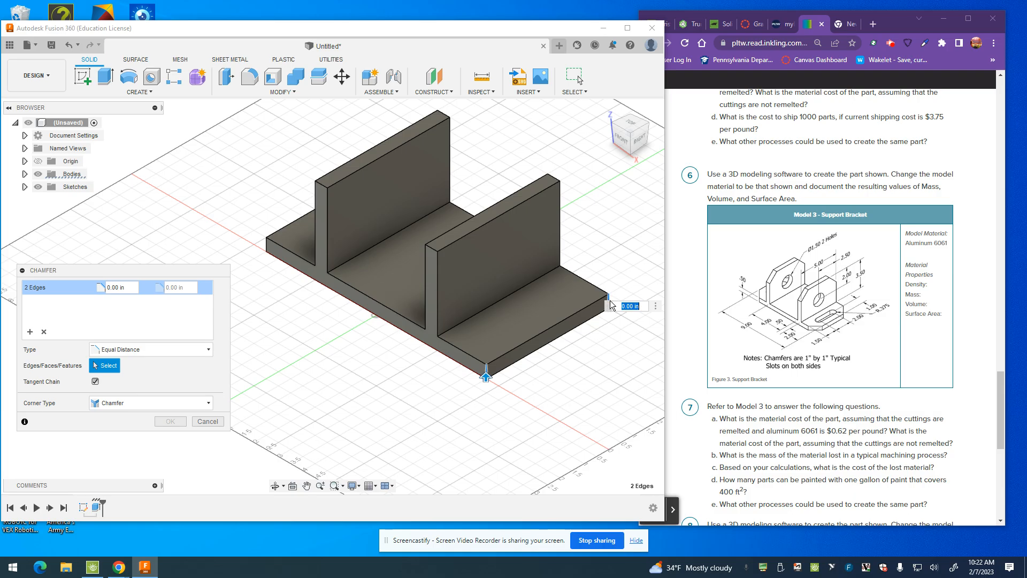
{"action": "left_click", "coordinate": [623, 130]}
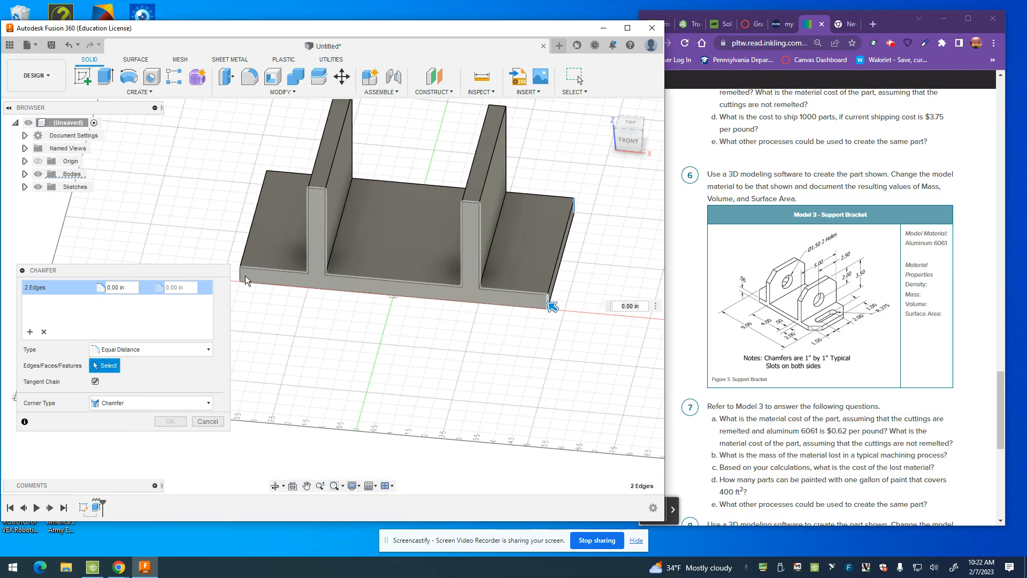
{"action": "left_click", "coordinate": [242, 278]}
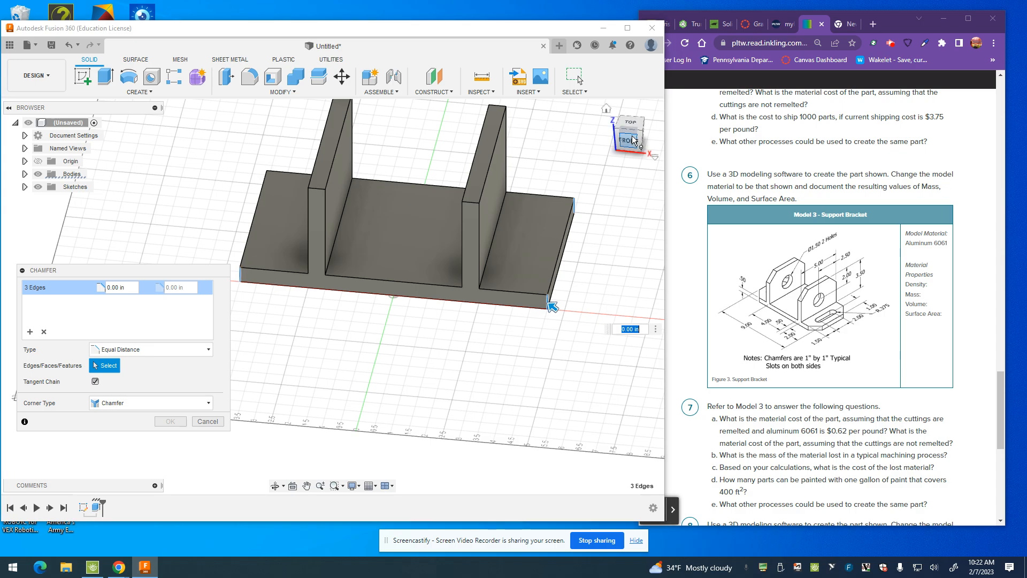
{"action": "mouse_move", "coordinate": [638, 145]}
{"action": "left_mouse_down"}
{"action": "mouse_move", "coordinate": [637, 158]}
{"action": "mouse_move", "coordinate": [654, 159]}
{"action": "left_mouse_up"}
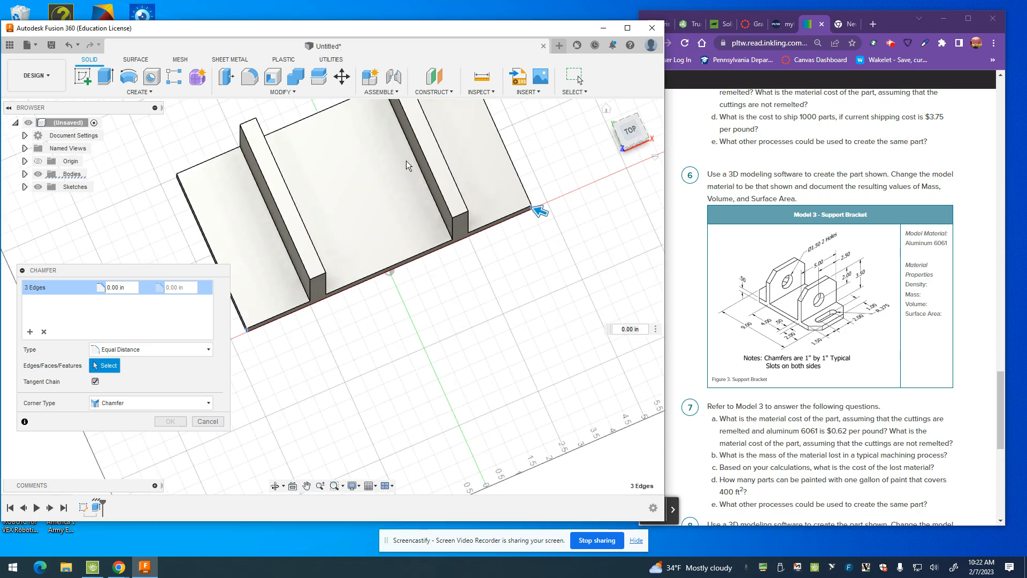
{"action": "scroll", "coordinate": [192, 179], "scroll_direction": "up", "scroll_amount": 5}
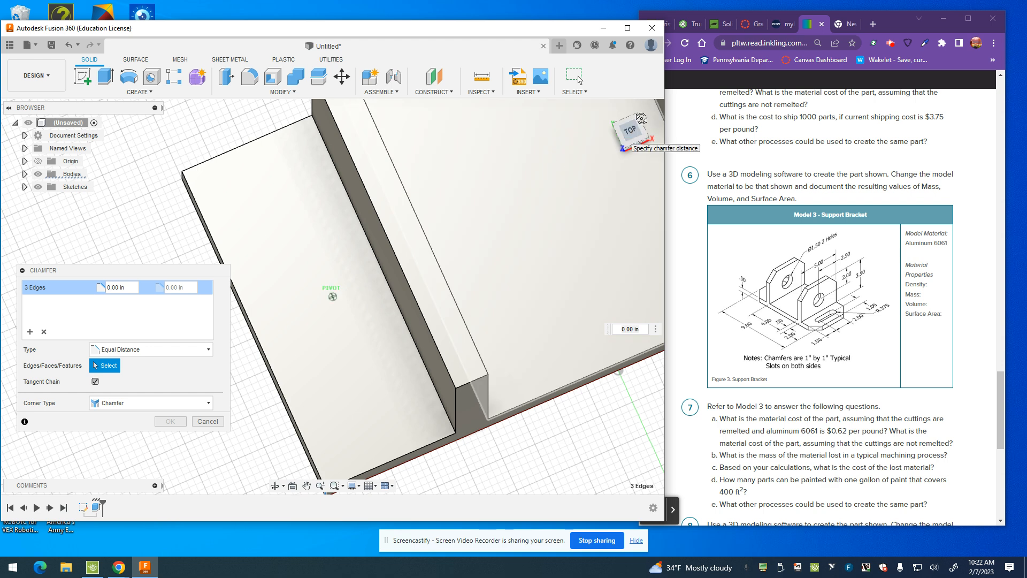
{"action": "left_click_drag", "start_coordinate": [632, 132], "coordinate": [631, 117]}
{"action": "left_click", "coordinate": [155, 228]}
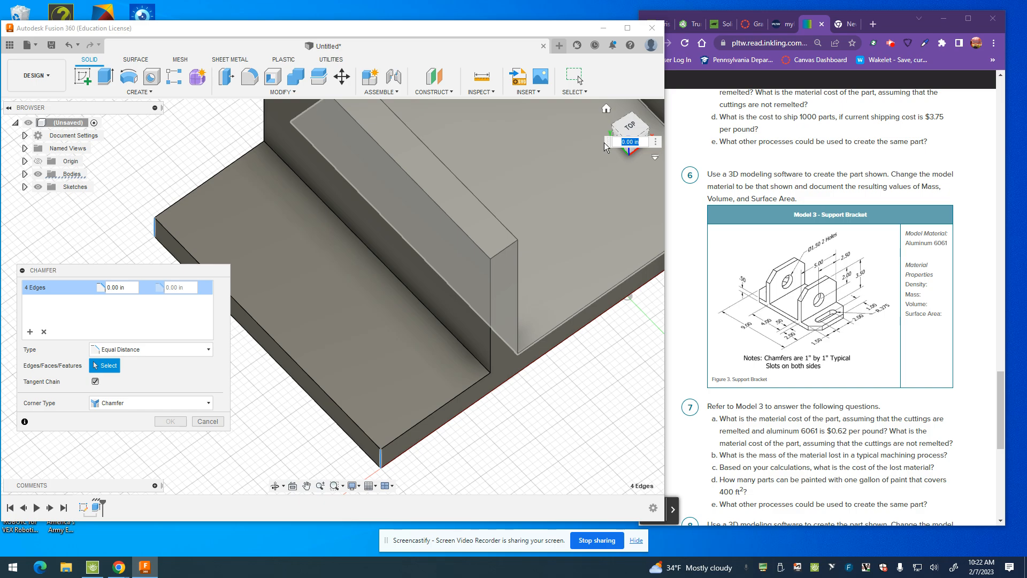
Step: Add the four top corner edges of the two uprights to the chamfer selection
{"action": "left_click", "coordinate": [630, 126]}
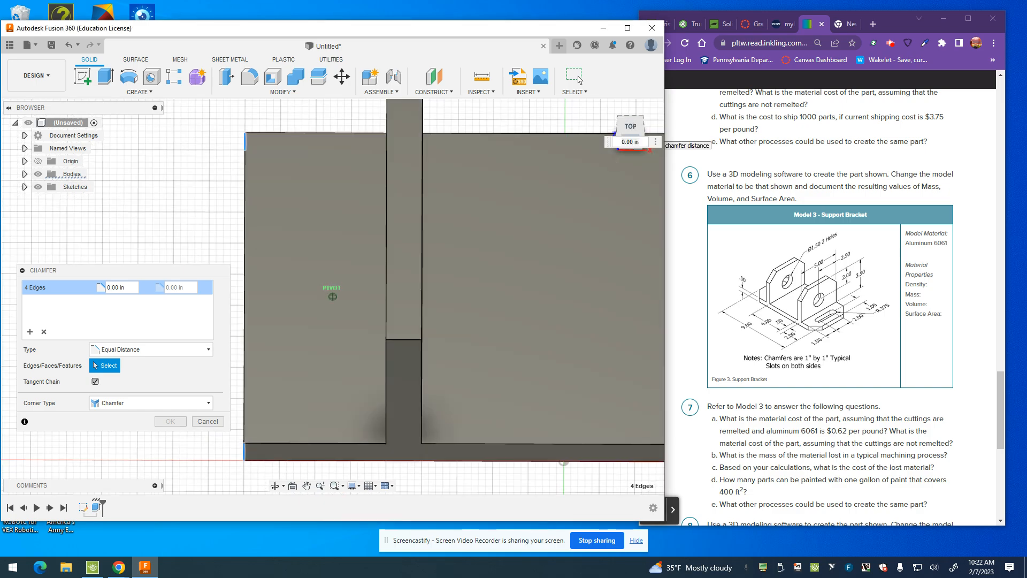
{"action": "left_click", "coordinate": [404, 340]}
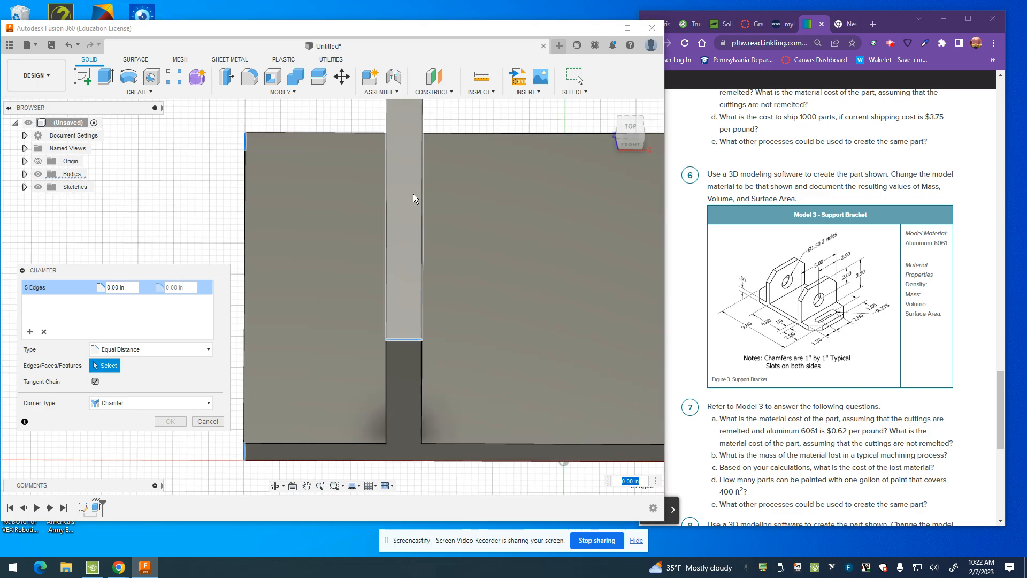
{"action": "left_click_drag", "start_coordinate": [630, 136], "coordinate": [631, 153]}
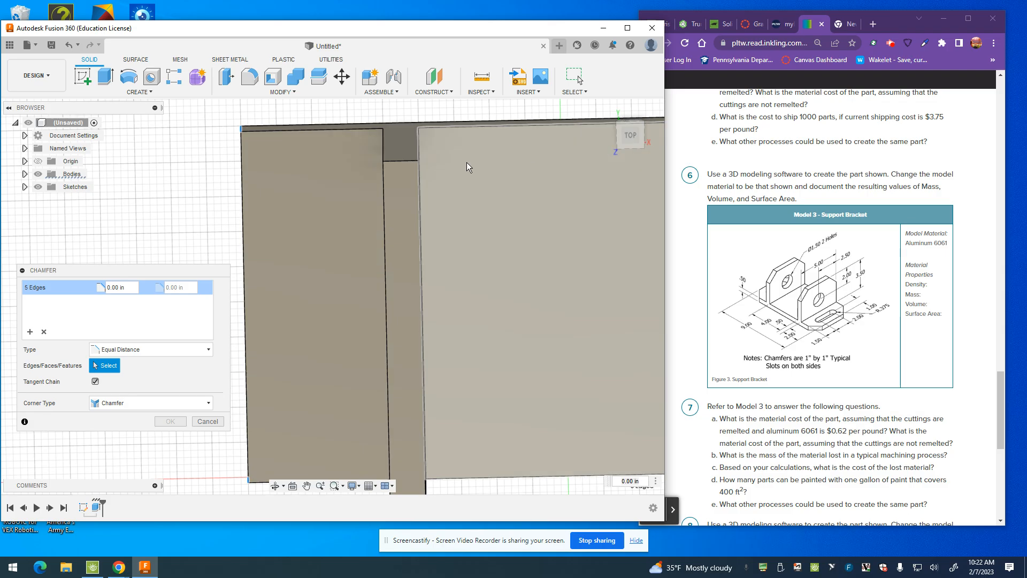
{"action": "left_click", "coordinate": [403, 161]}
{"action": "scroll", "coordinate": [550, 191], "scroll_direction": "down", "scroll_amount": 2}
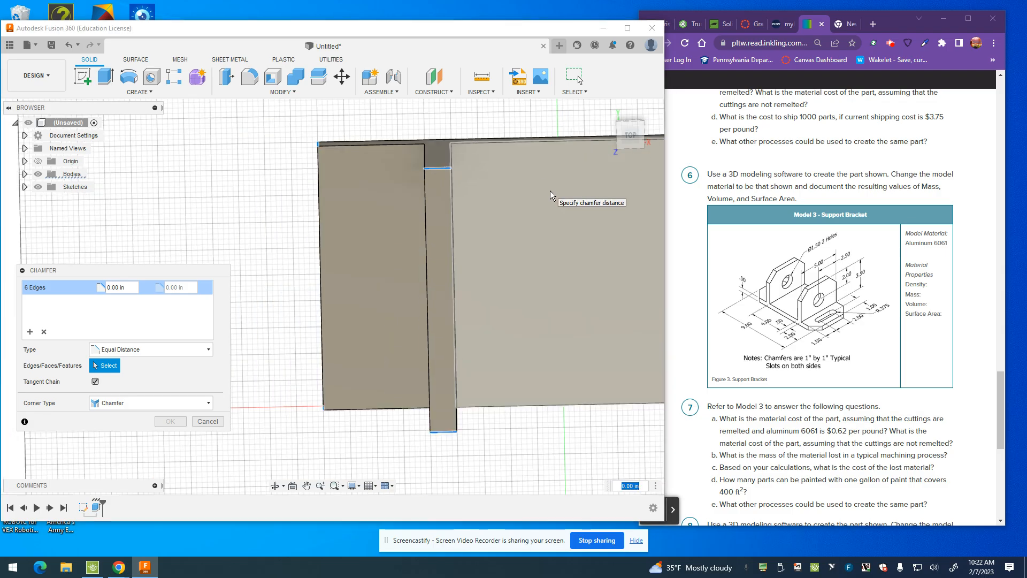
{"action": "scroll", "coordinate": [550, 190], "scroll_direction": "down", "scroll_amount": 2}
{"action": "left_click_drag", "start_coordinate": [626, 131], "coordinate": [631, 142]}
{"action": "left_click", "coordinate": [629, 185]}
{"action": "left_click_drag", "start_coordinate": [634, 140], "coordinate": [633, 129]}
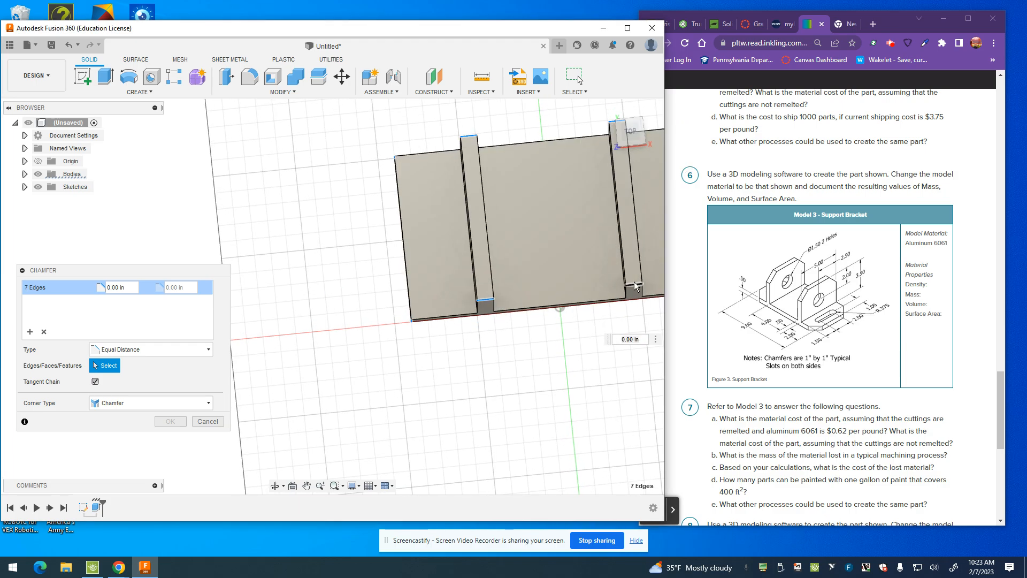
{"action": "left_click", "coordinate": [638, 288]}
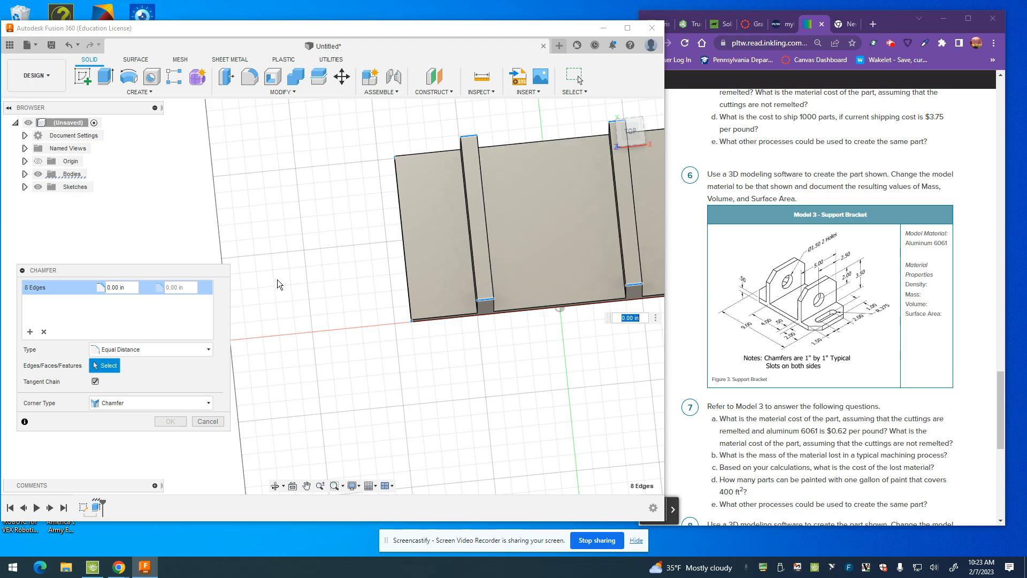
Step: Set the equal-distance chamfer to 1 in and apply it to all selected edges
{"action": "left_click", "coordinate": [129, 293]}
{"action": "type", "text": "1"}
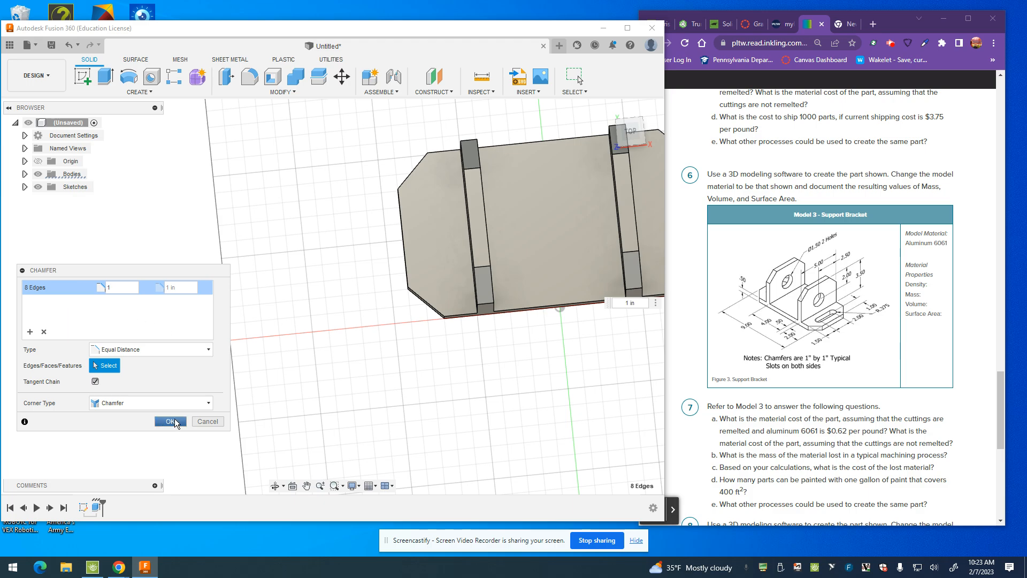
{"action": "left_click", "coordinate": [170, 422]}
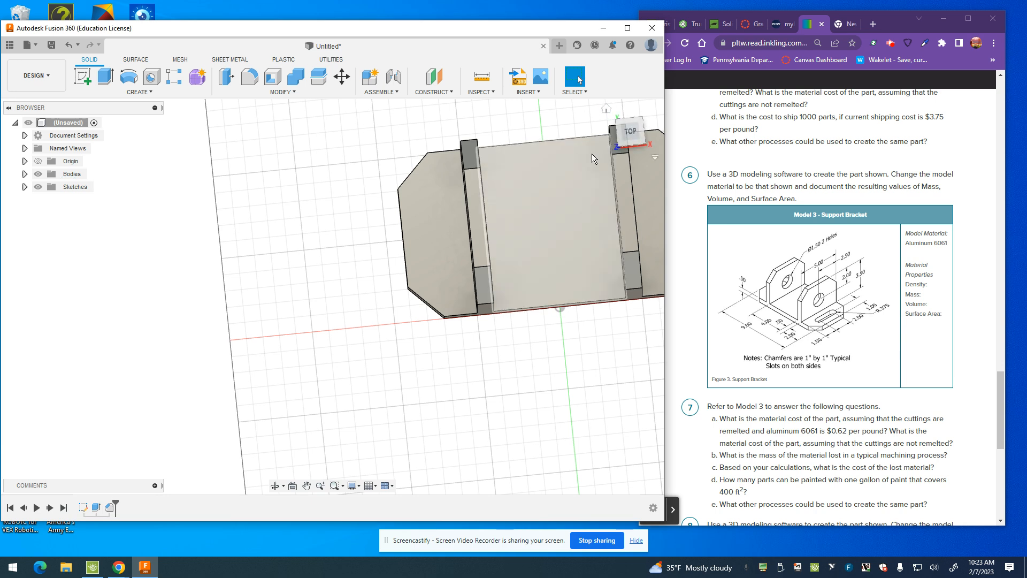
Step: Start a sketch on the right upright's outer face and draw a horizontal construction line across its full width
{"action": "left_click", "coordinate": [606, 111]}
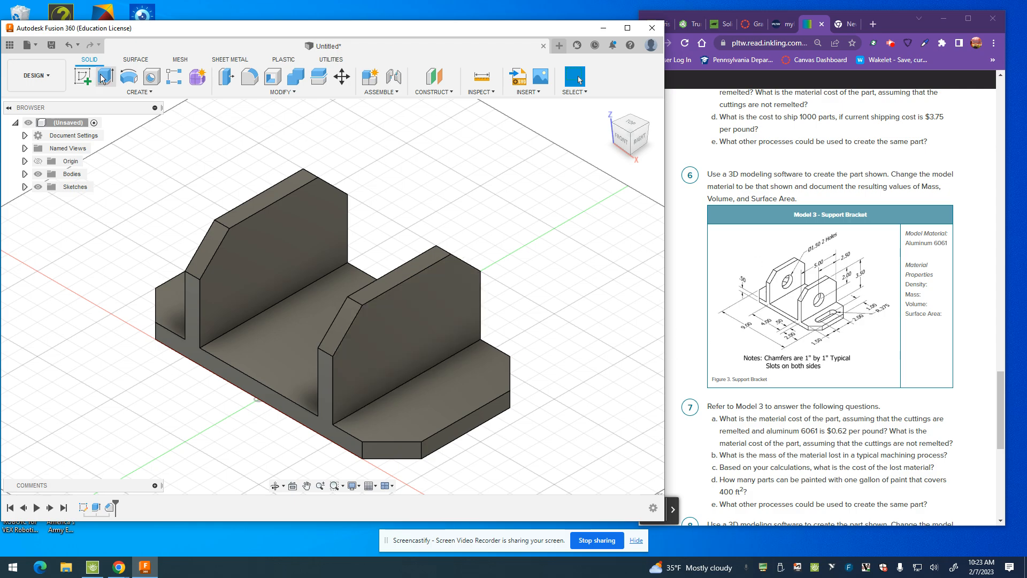
{"action": "left_click", "coordinate": [73, 80]}
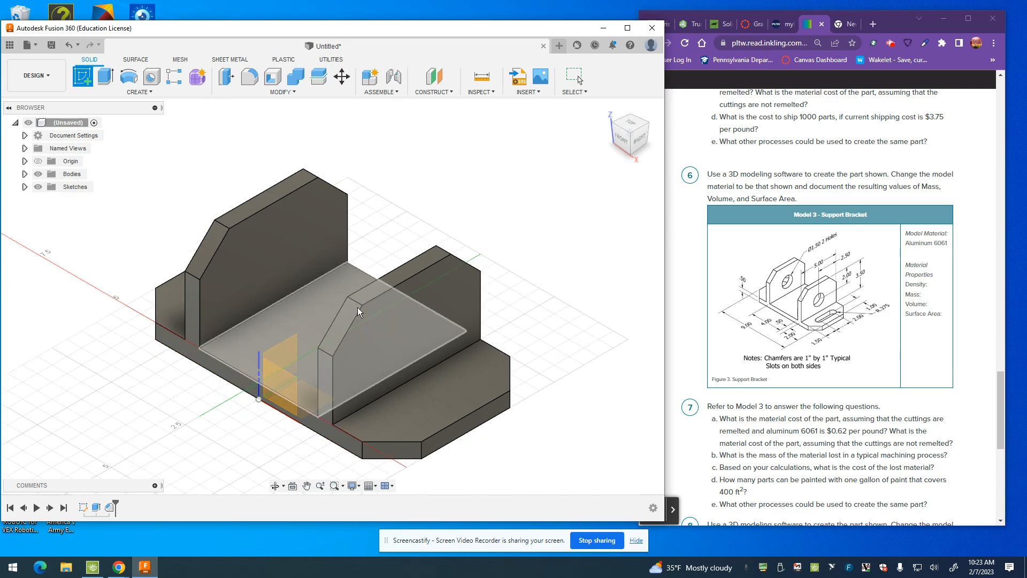
{"action": "left_click", "coordinate": [390, 345]}
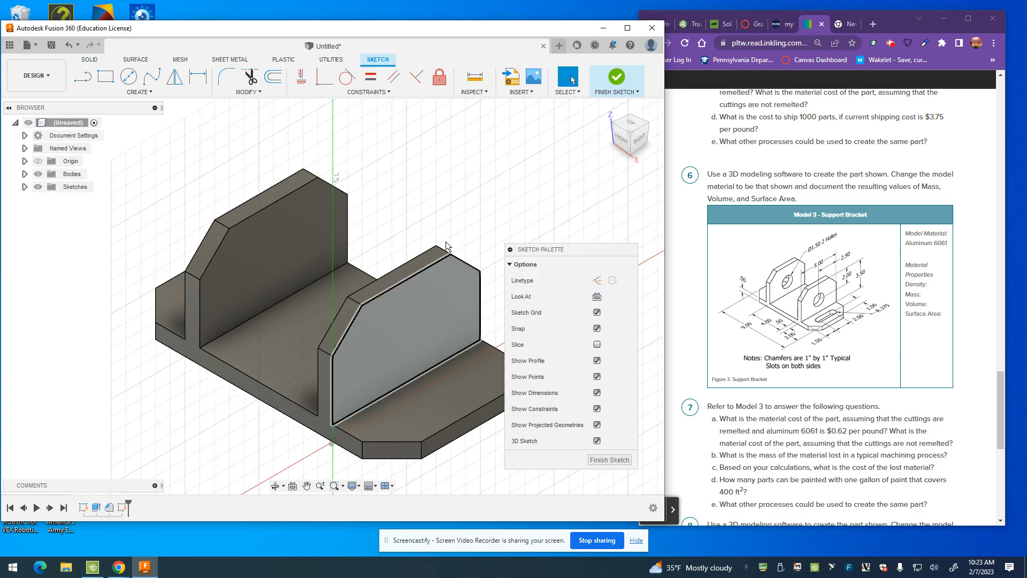
{"action": "left_click", "coordinate": [83, 80]}
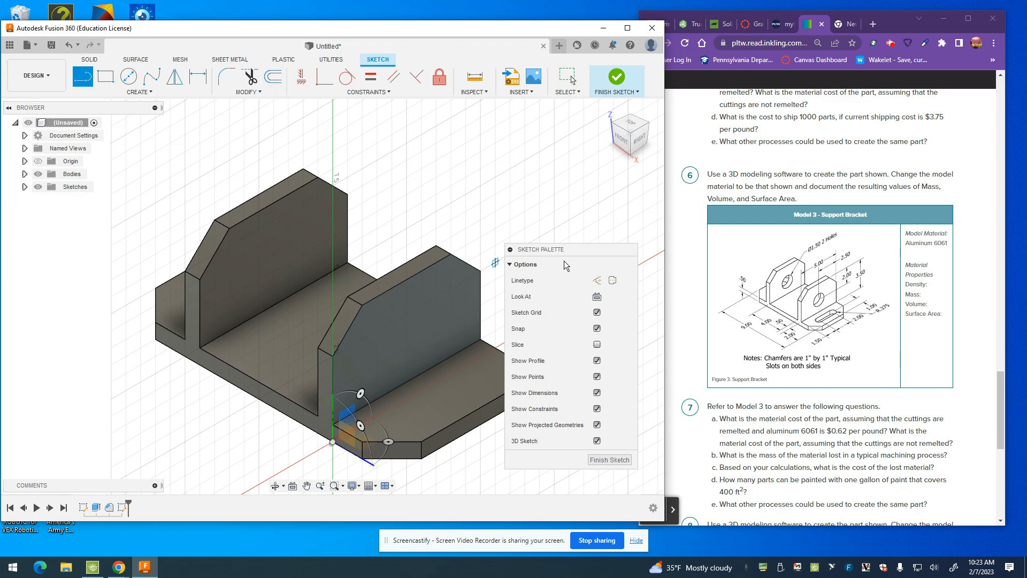
{"action": "left_click", "coordinate": [597, 280]}
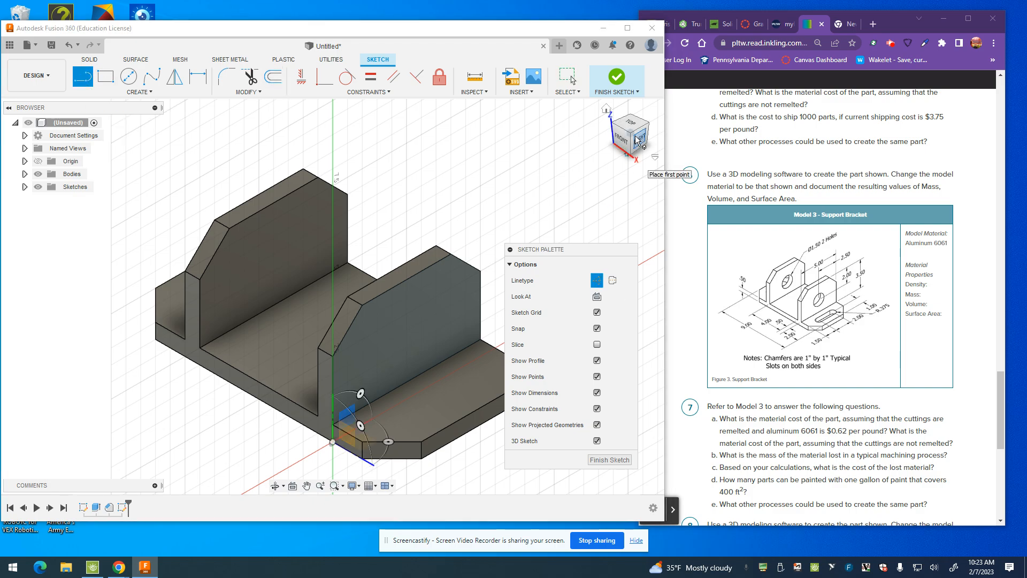
{"action": "left_click", "coordinate": [637, 140]}
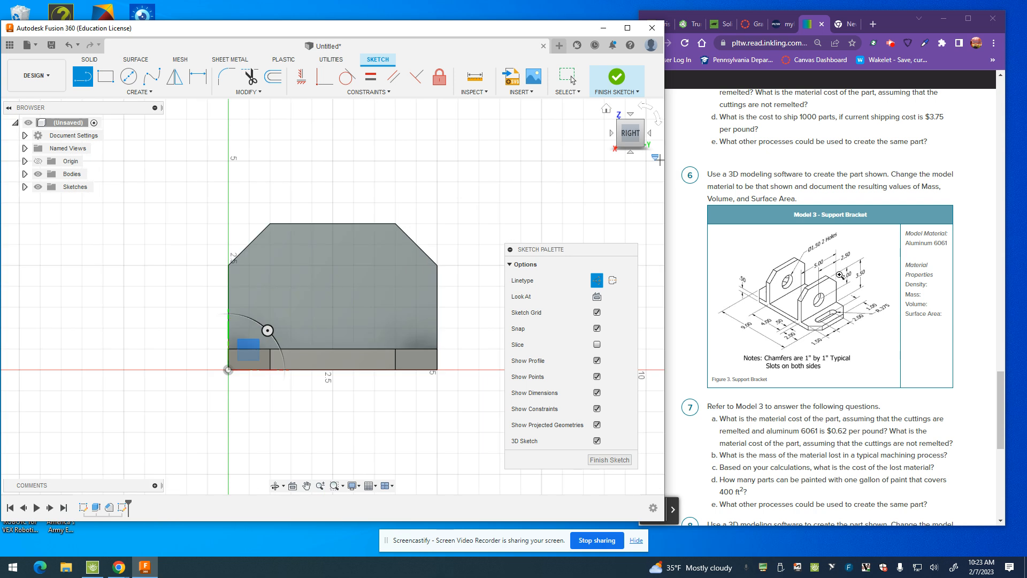
{"action": "left_click", "coordinate": [229, 290]}
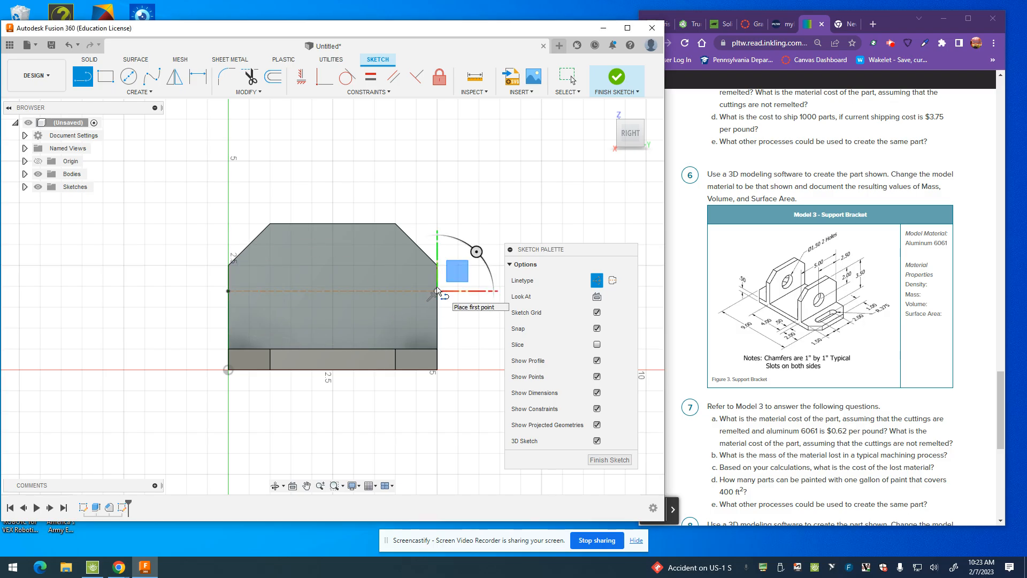
{"action": "left_click", "coordinate": [437, 291]}
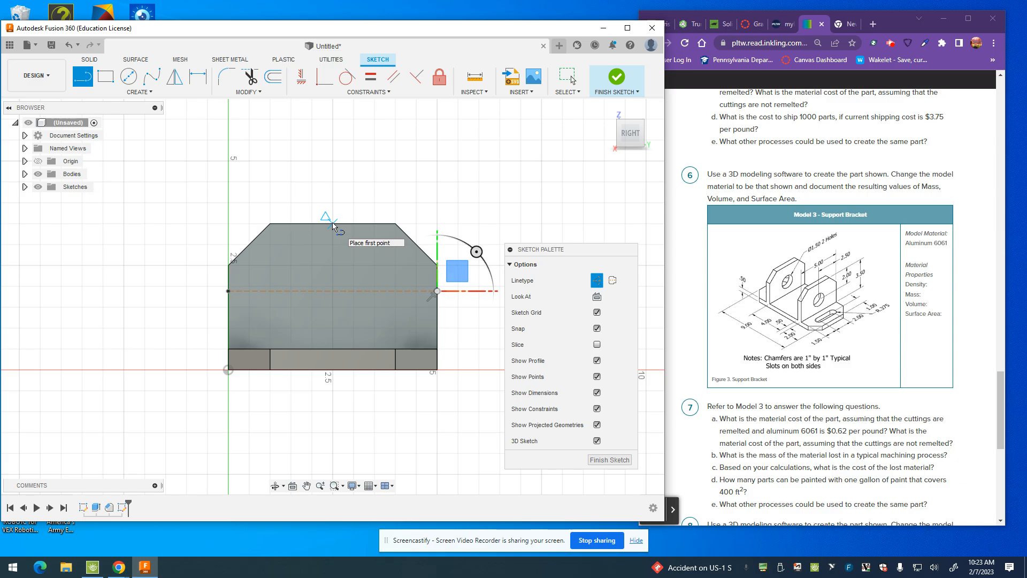
Step: Draw a vertical construction line between the midpoints of the face's top and bottom edges, and add a driven dimension from it to the side edge
{"action": "left_click", "coordinate": [332, 222]}
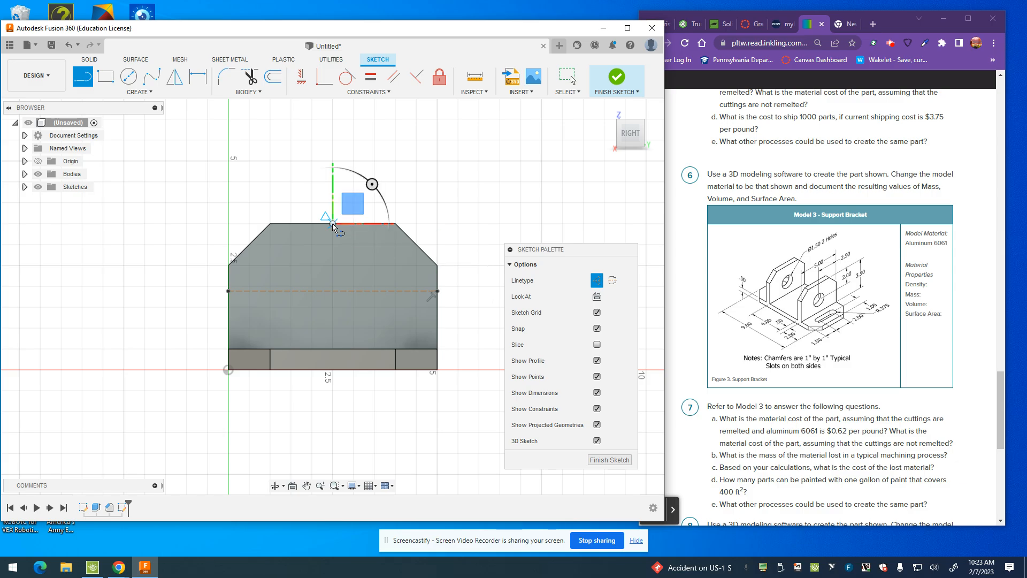
{"action": "left_click", "coordinate": [333, 349]}
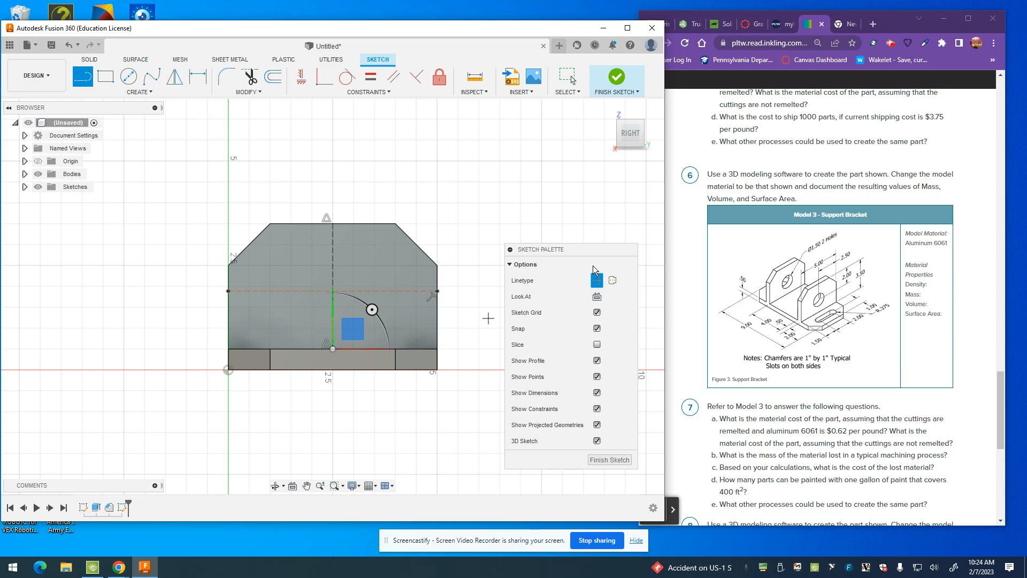
{"action": "left_click", "coordinate": [204, 74]}
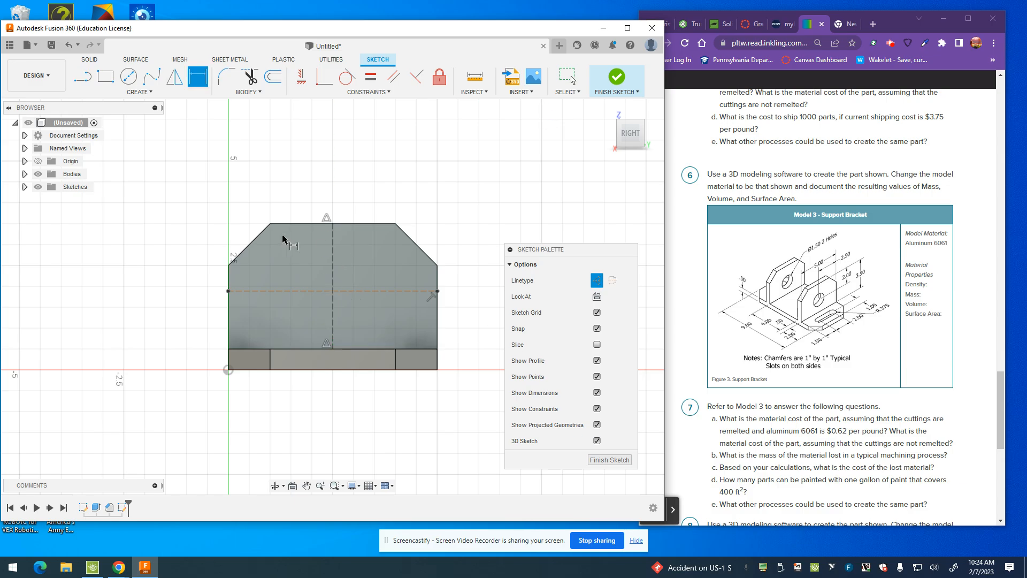
{"action": "left_click", "coordinate": [332, 289]}
{"action": "left_click", "coordinate": [437, 320]}
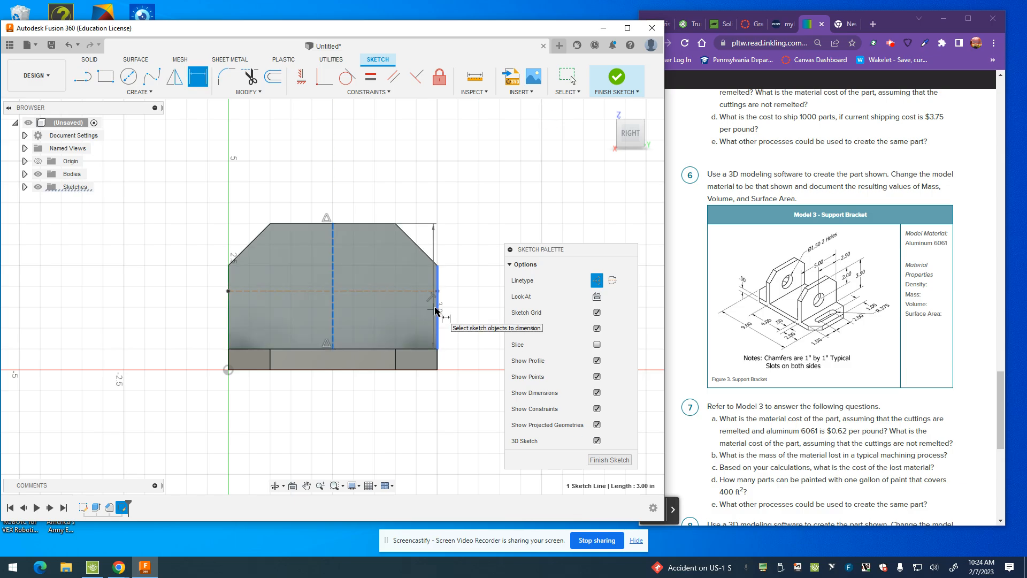
{"action": "left_click", "coordinate": [426, 175]}
{"action": "left_click", "coordinate": [404, 290]}
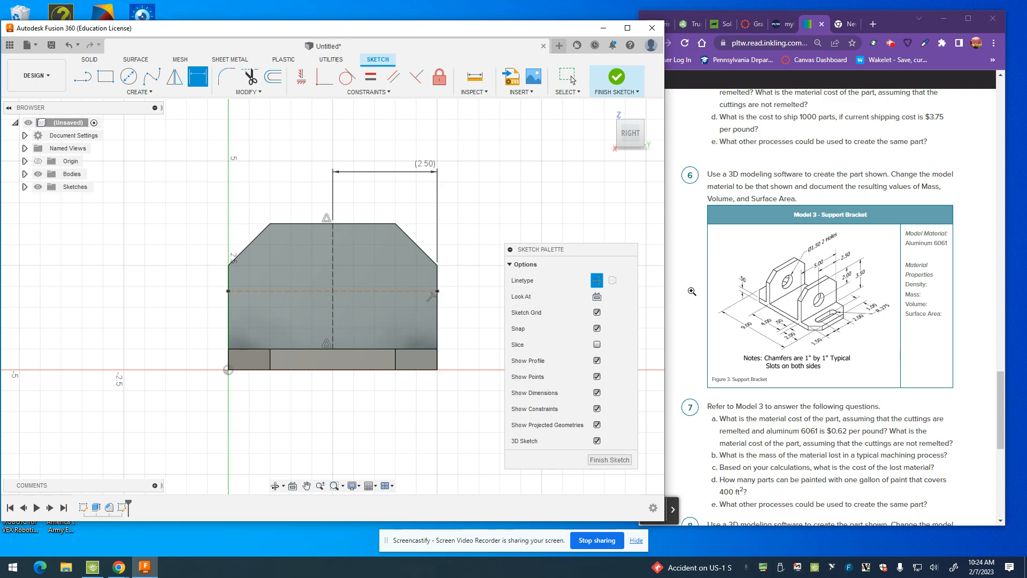
Step: Dimension the horizontal construction line 2 in below the upright's top edge
{"action": "left_click", "coordinate": [381, 291]}
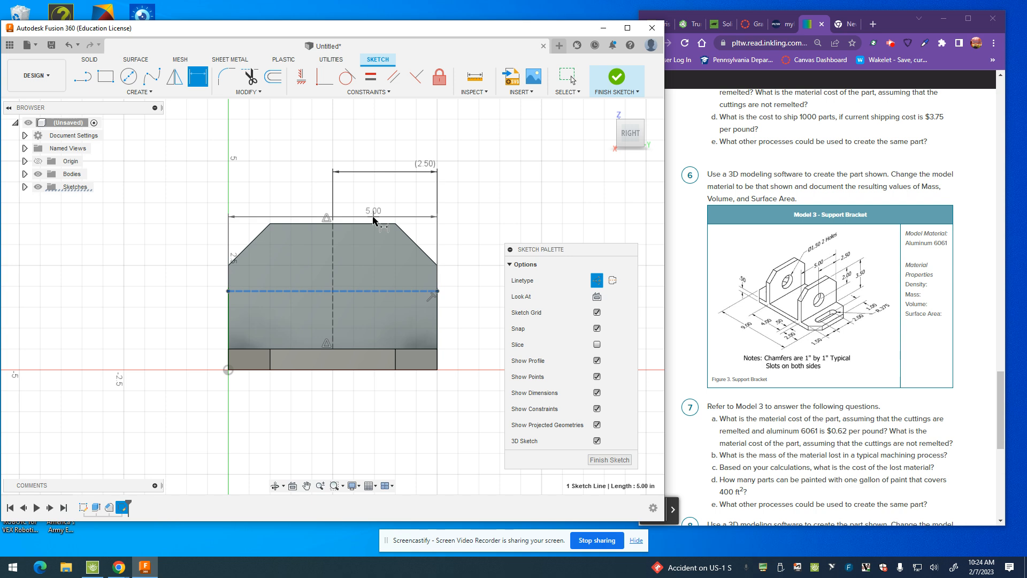
{"action": "left_click", "coordinate": [376, 223]}
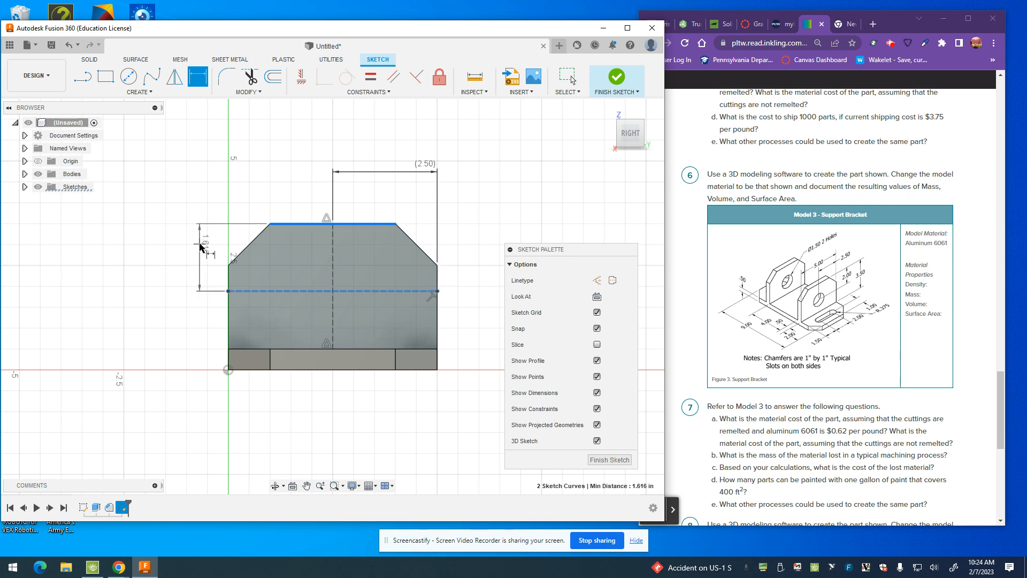
{"action": "left_click", "coordinate": [199, 245]}
{"action": "type", "text": "2"}
{"action": "key", "text": "Return"}
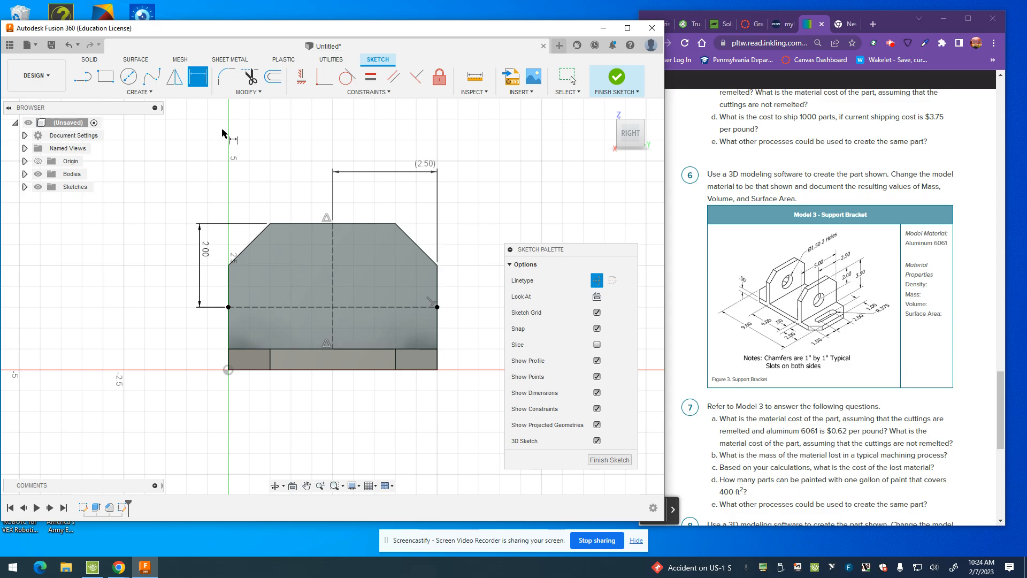
Step: Draw a non-construction circle about 1.57 in in diameter, centred where the two construction lines cross
{"action": "left_click", "coordinate": [128, 77]}
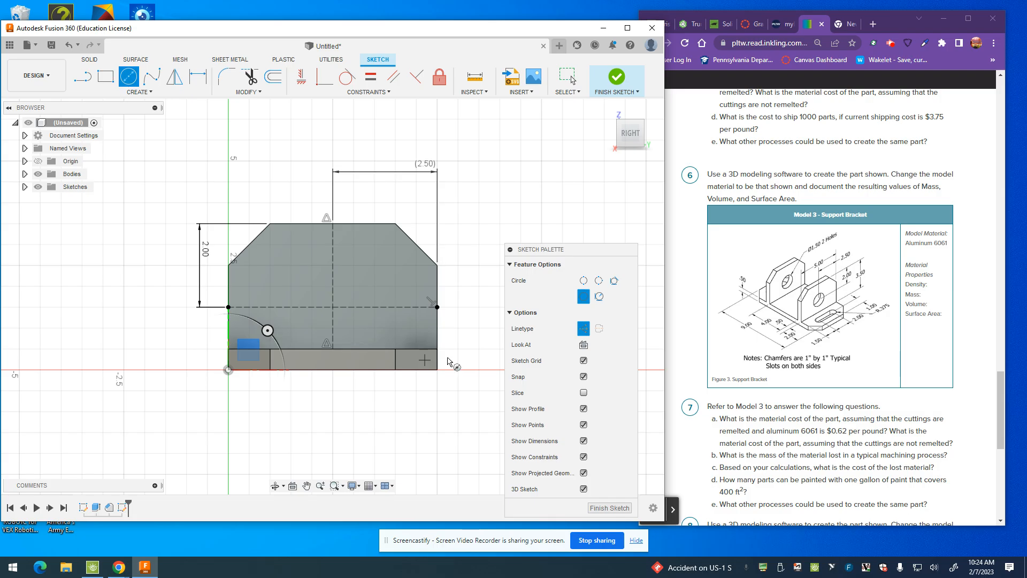
{"action": "left_click", "coordinate": [583, 328]}
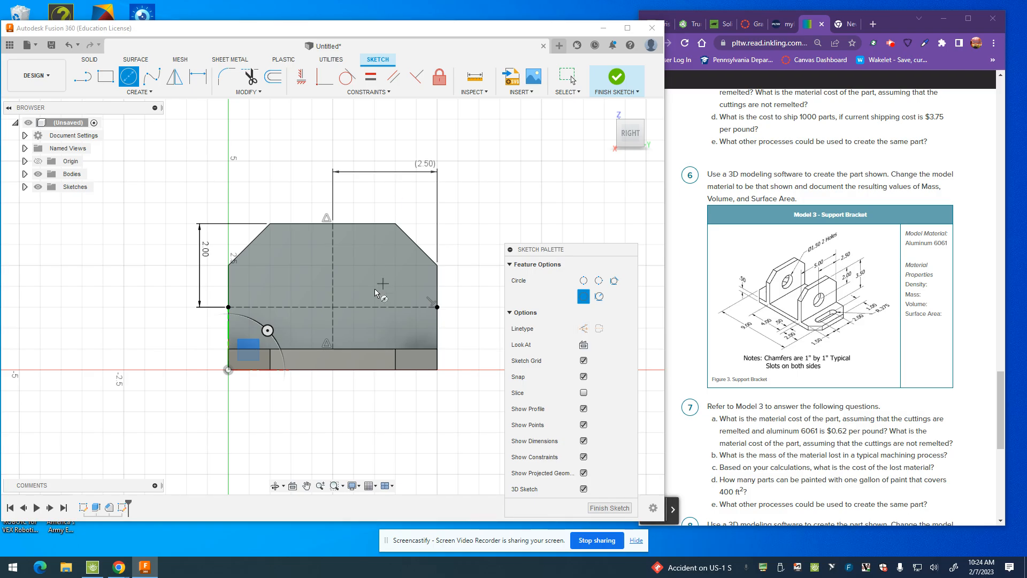
{"action": "left_click", "coordinate": [332, 306]}
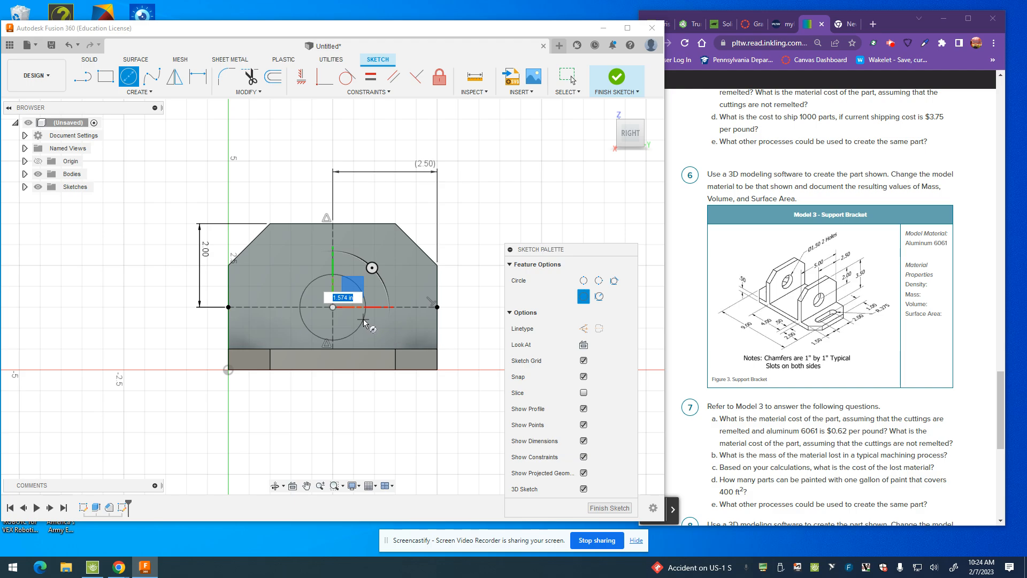
{"action": "left_click", "coordinate": [364, 321]}
Step: Set the circle's diameter to 1.5 in and finish the sketch
{"action": "key", "text": "d"}
{"action": "left_click", "coordinate": [343, 279]}
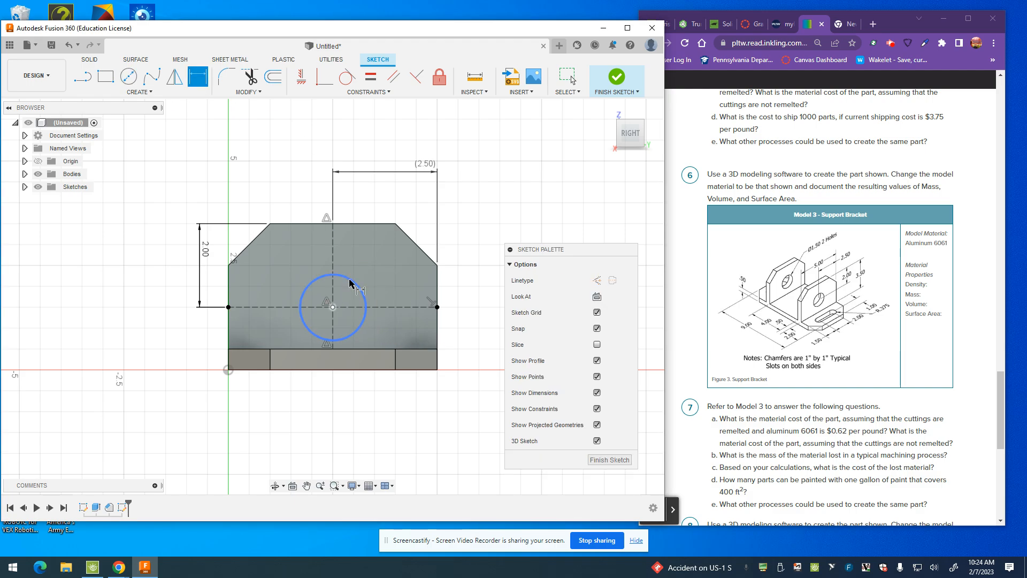
{"action": "left_click", "coordinate": [479, 218]}
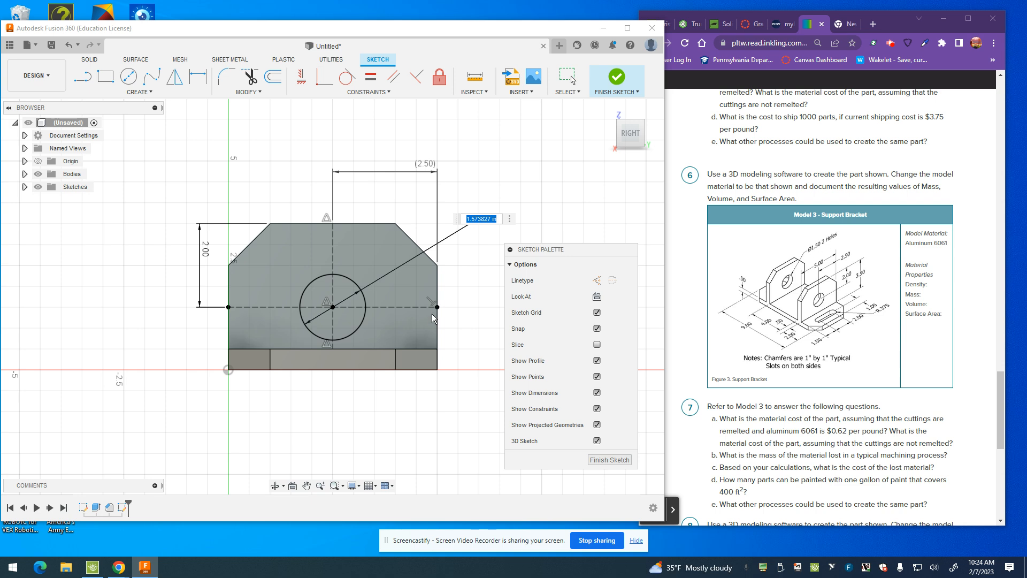
{"action": "type", "text": "1.5"}
{"action": "key", "text": "Return"}
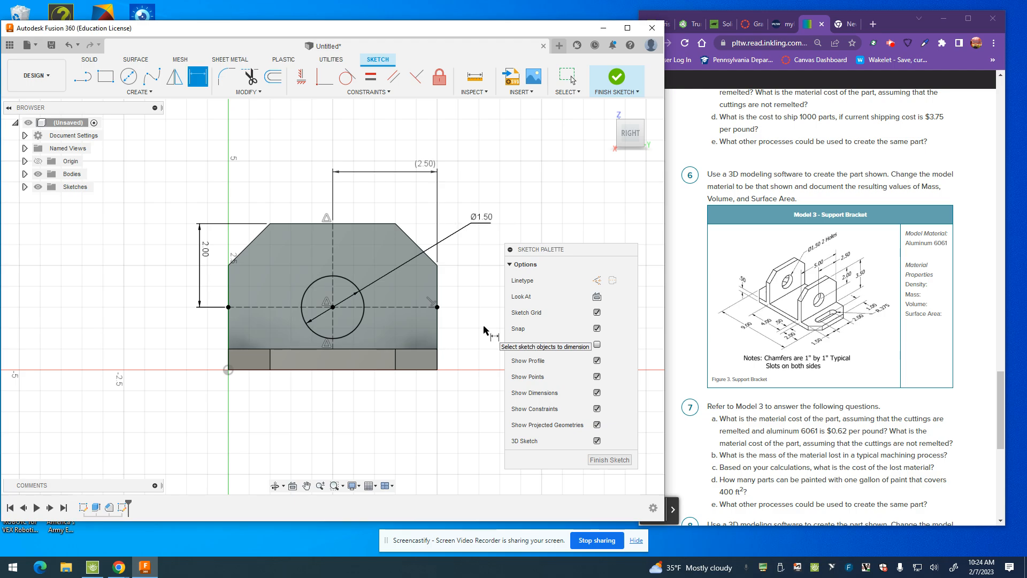
{"action": "left_click", "coordinate": [616, 77]}
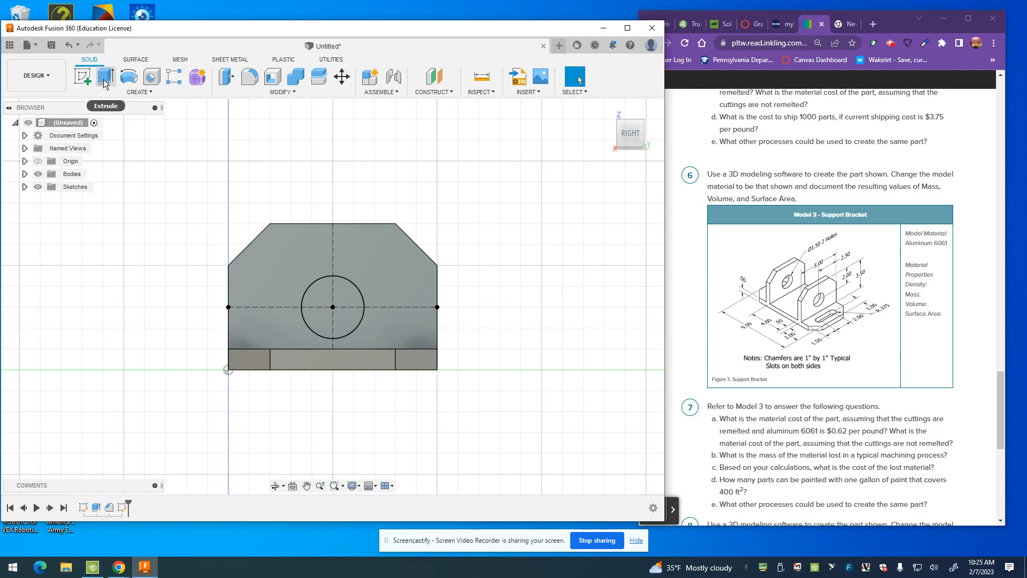
Step: Extrude the circle -7.50 in as a cut through both uprights
{"action": "key", "text": "e"}
{"action": "left_click", "coordinate": [335, 317]}
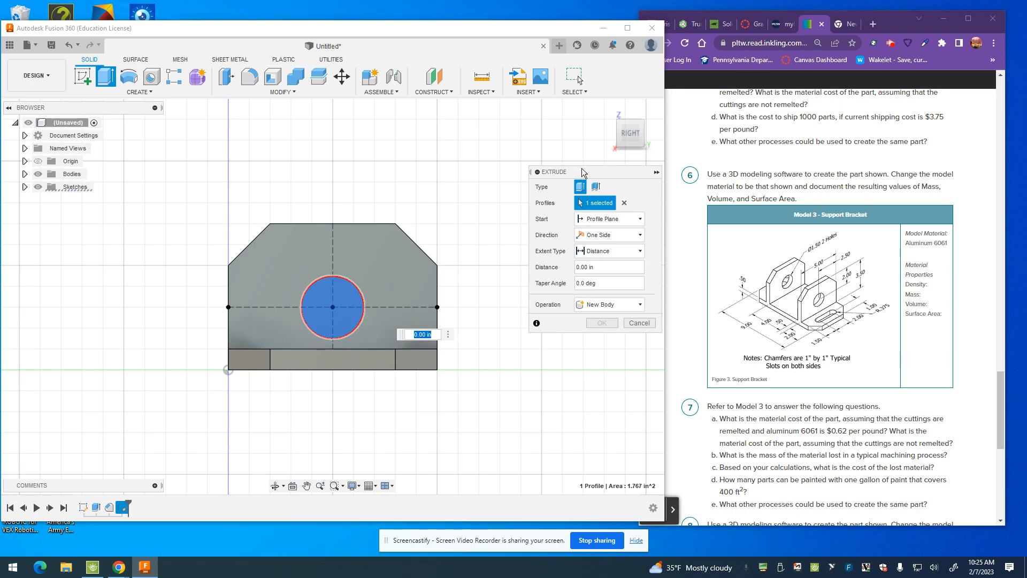
{"action": "left_click", "coordinate": [644, 123]}
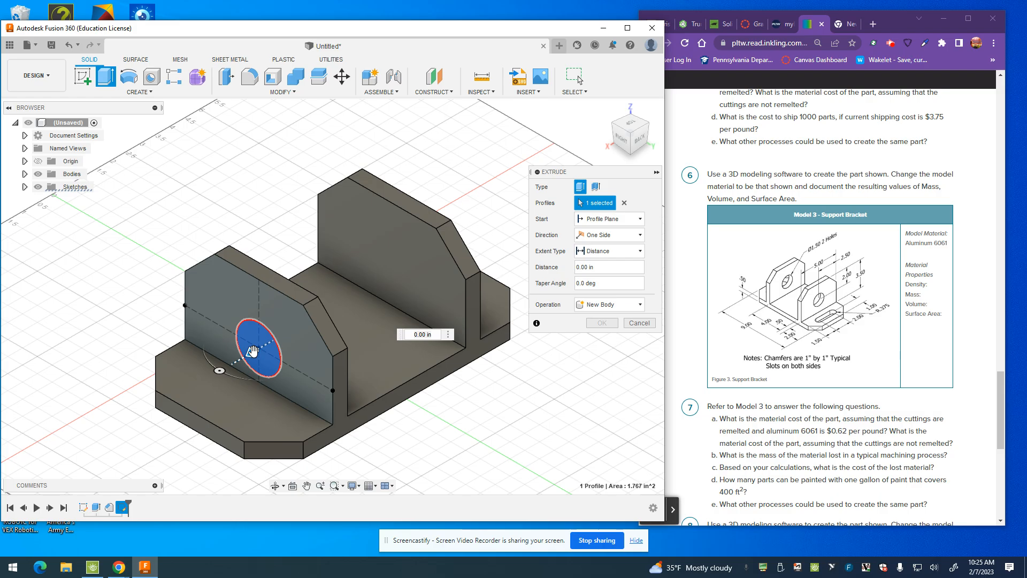
{"action": "left_click_drag", "start_coordinate": [255, 351], "coordinate": [469, 229]}
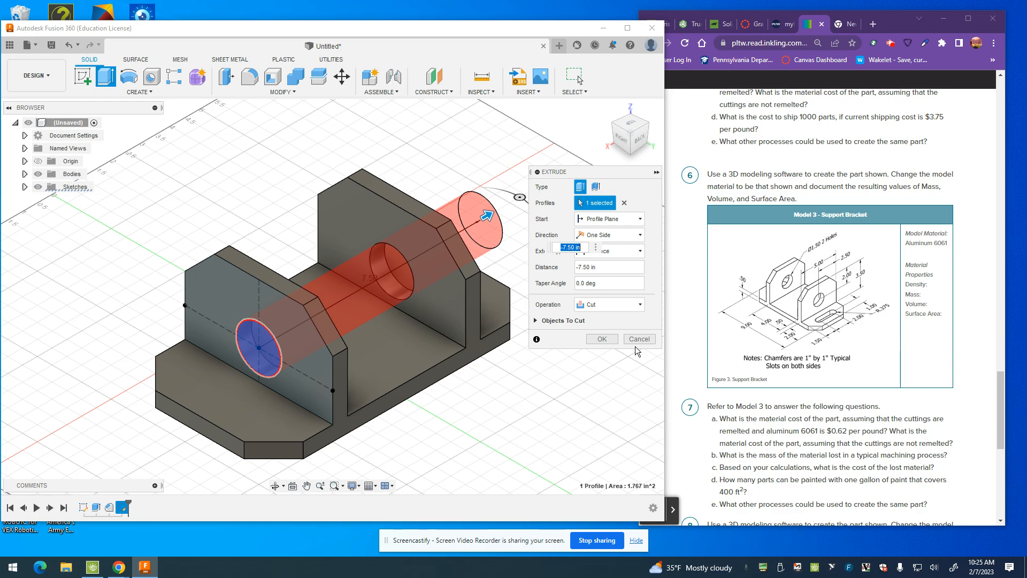
{"action": "left_click", "coordinate": [602, 339]}
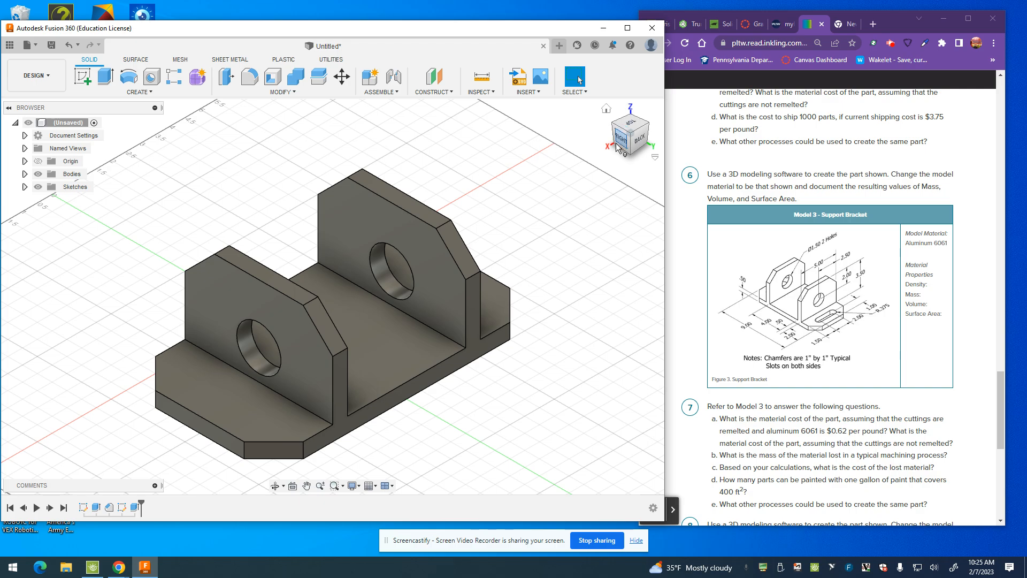
Step: Edit the profile sketch to set the upright's overall height to 4 in, and finish the sketch
{"action": "mouse_move", "coordinate": [630, 134]}
{"action": "left_mouse_down"}
{"action": "mouse_move", "coordinate": [652, 133]}
{"action": "mouse_move", "coordinate": [660, 115]}
{"action": "left_mouse_up"}
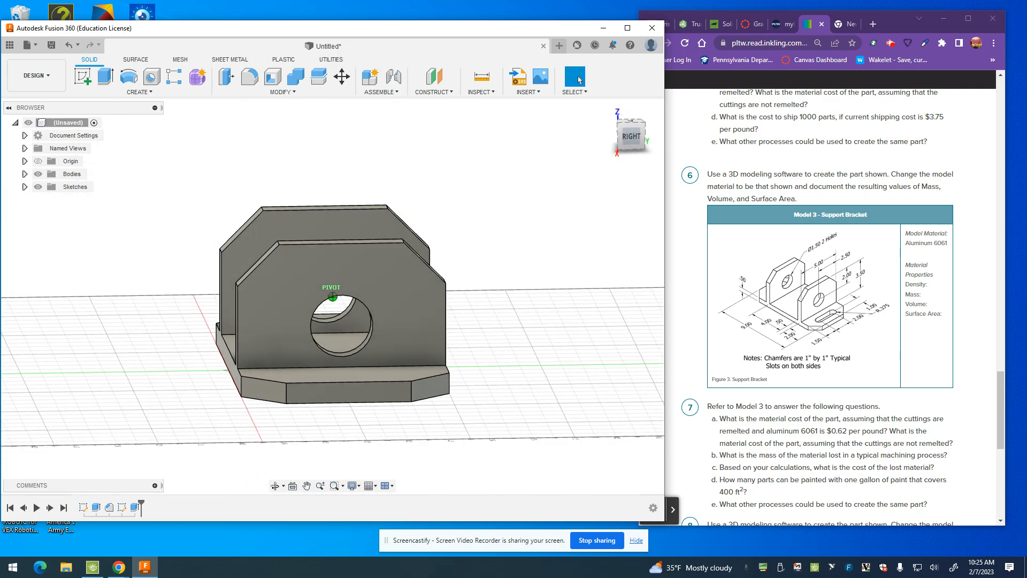
{"action": "left_click_drag", "start_coordinate": [577, 76], "coordinate": [578, 76]}
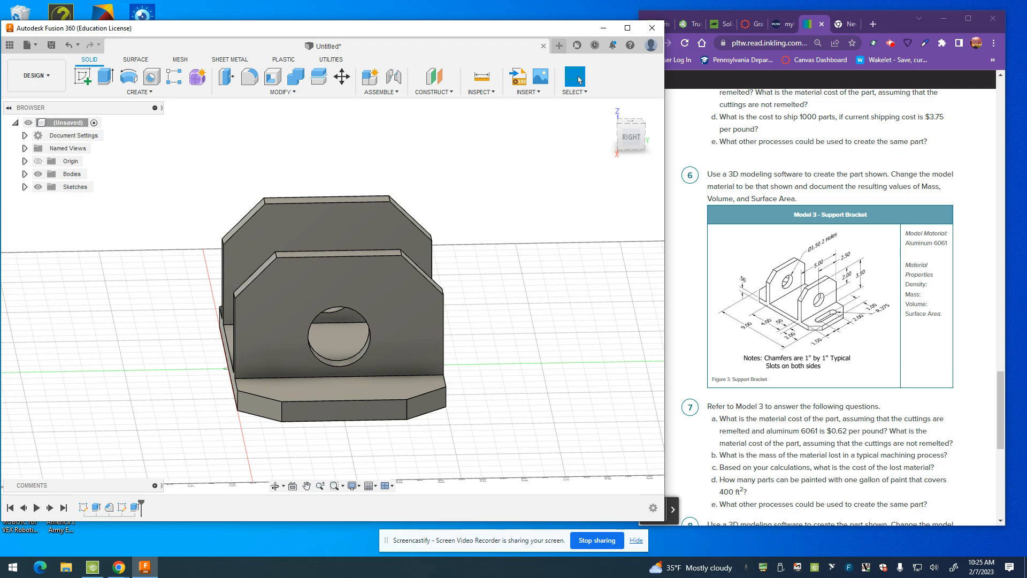
{"action": "double_click", "coordinate": [83, 508]}
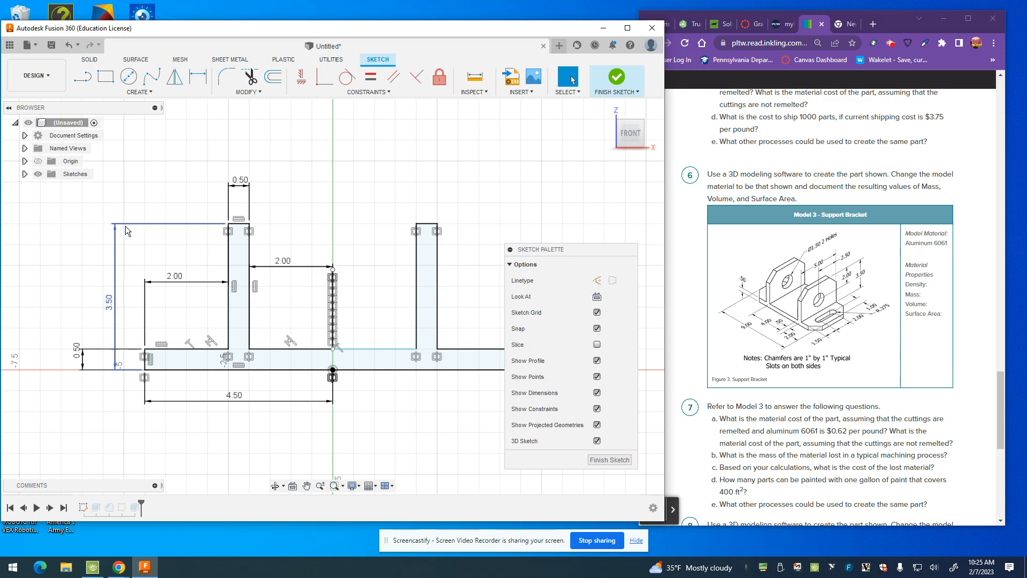
{"action": "double_click", "coordinate": [110, 303]}
{"action": "type", "text": "4"}
{"action": "key", "text": "Return"}
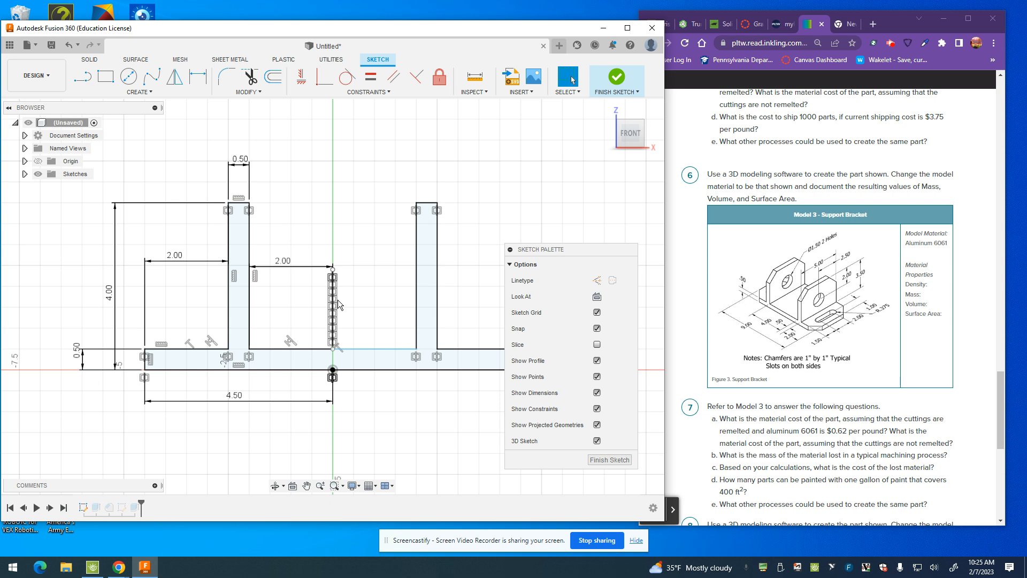
{"action": "left_click", "coordinate": [617, 78]}
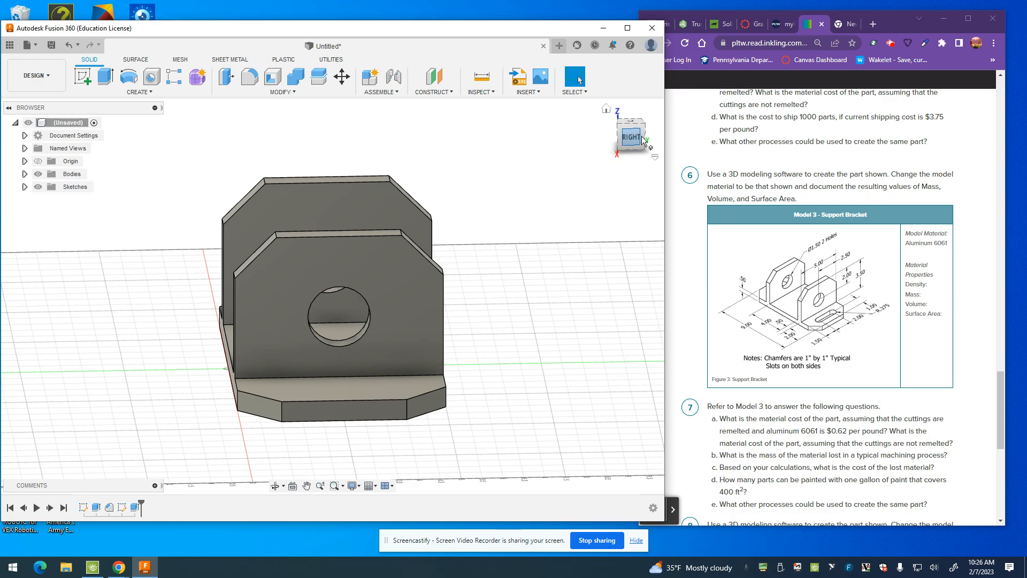
Step: Sketch a two-point rectangle about 2.06 by 0.53 in on the base's top face, outside the right-hand upright
{"action": "right_click_drag", "start_coordinate": [532, 252], "coordinate": [586, 247]}
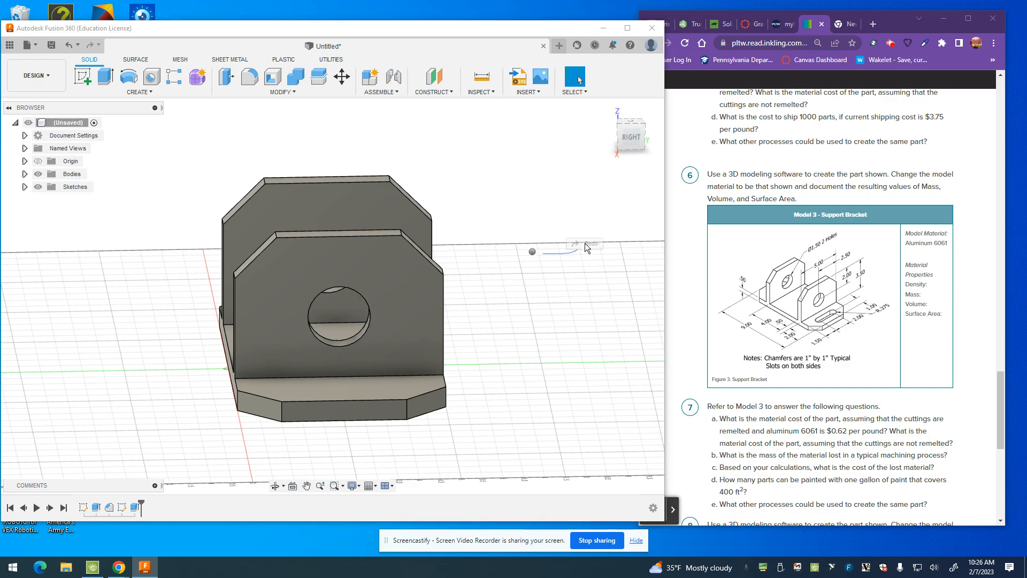
{"action": "left_click_drag", "start_coordinate": [639, 137], "coordinate": [661, 140]}
{"action": "left_click", "coordinate": [625, 128]}
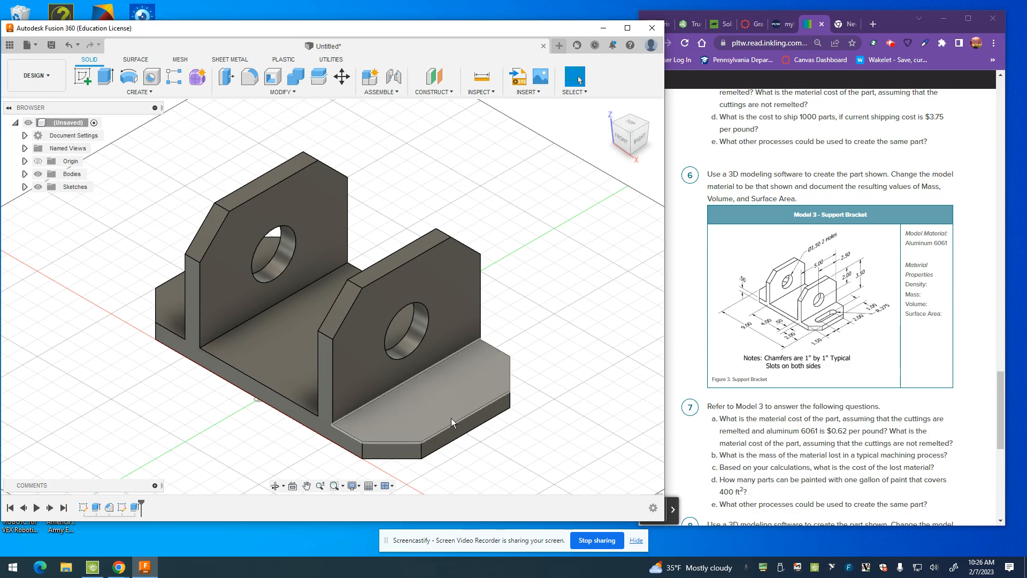
{"action": "left_click", "coordinate": [83, 78]}
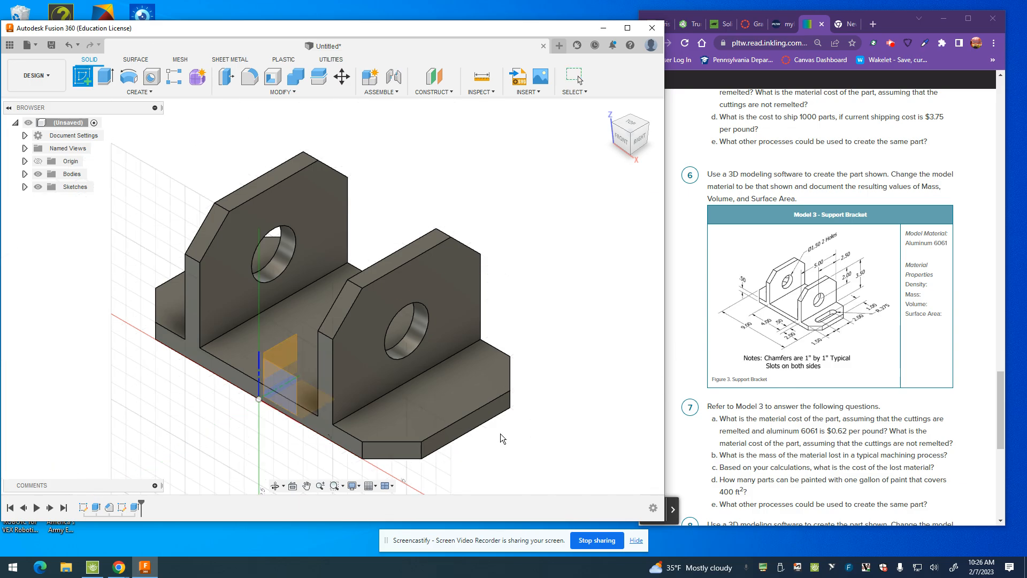
{"action": "left_click", "coordinate": [451, 407]}
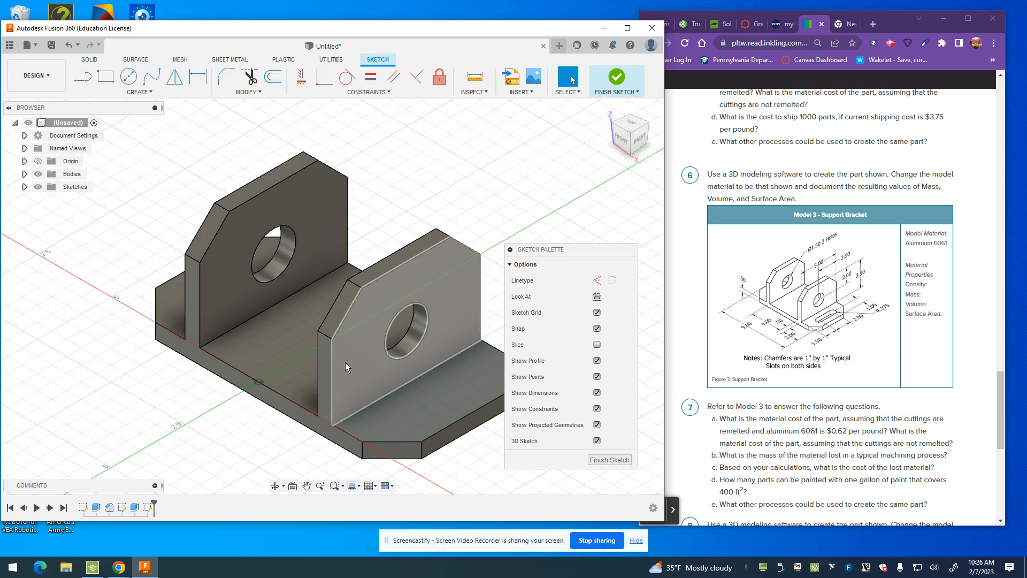
{"action": "left_click", "coordinate": [105, 77]}
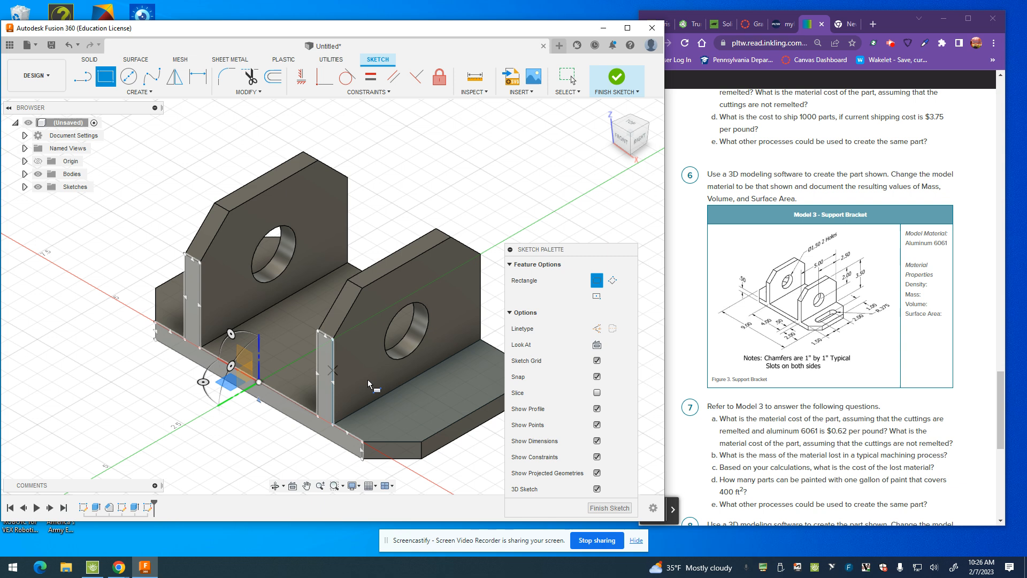
{"action": "left_click", "coordinate": [405, 410]}
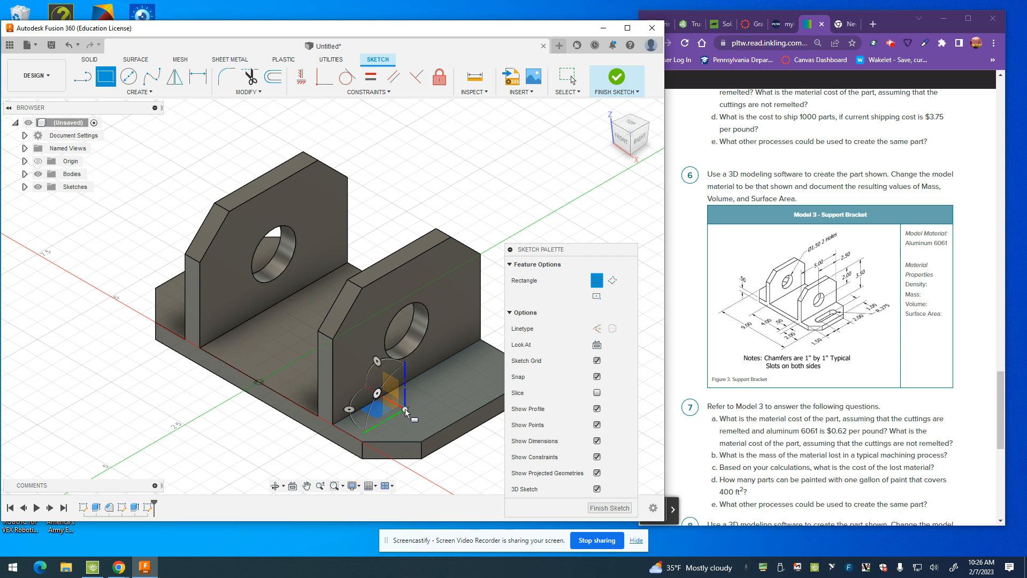
{"action": "left_click", "coordinate": [485, 386]}
Step: Draw a three-point arc across the rectangle's front end, bulging outward to round off the slot
{"action": "left_click", "coordinate": [139, 92]}
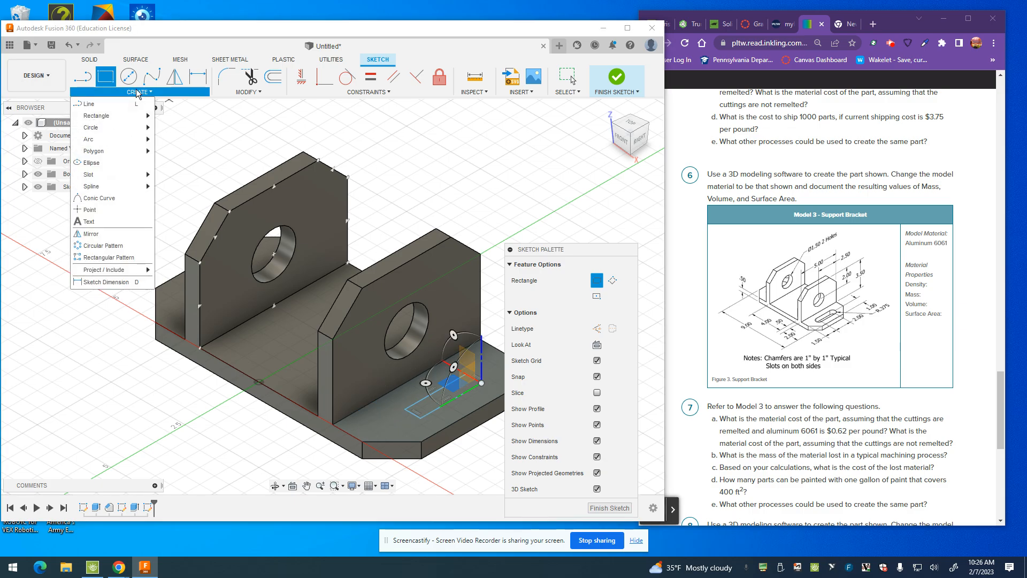
{"action": "mouse_move", "coordinate": [124, 142]}
{"action": "left_click", "coordinate": [177, 140]}
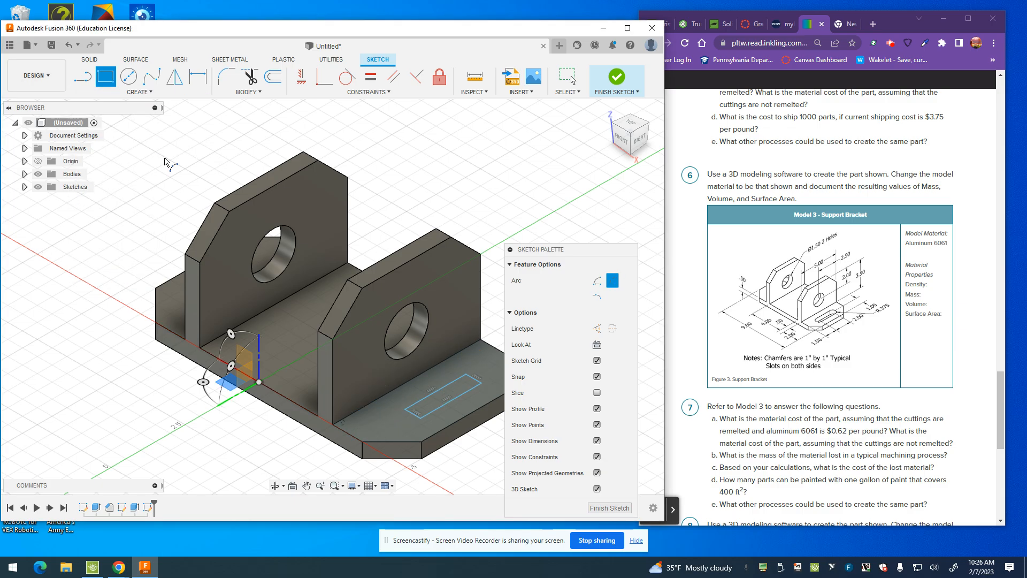
{"action": "left_click", "coordinate": [405, 409]}
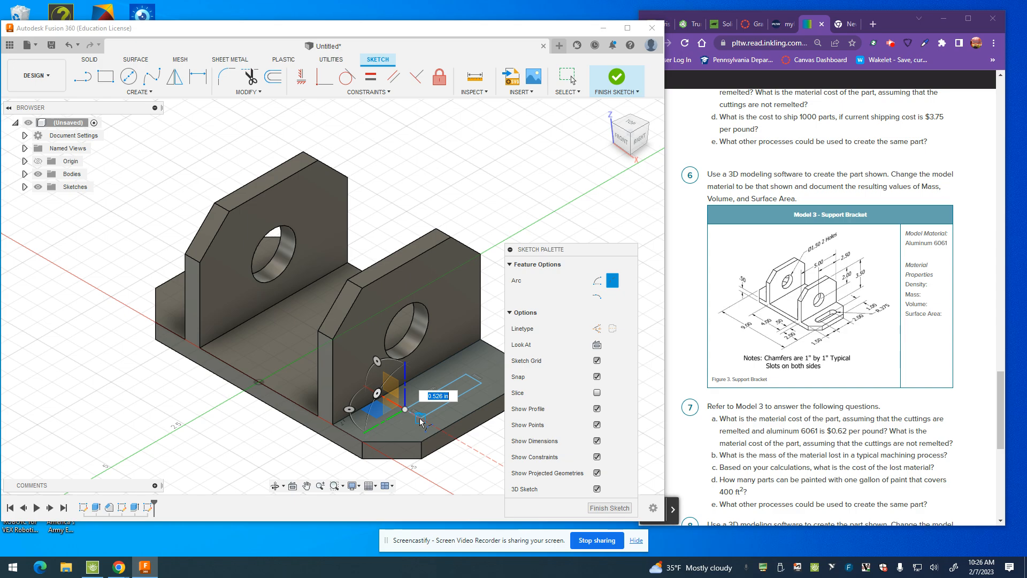
{"action": "left_click", "coordinate": [421, 419]}
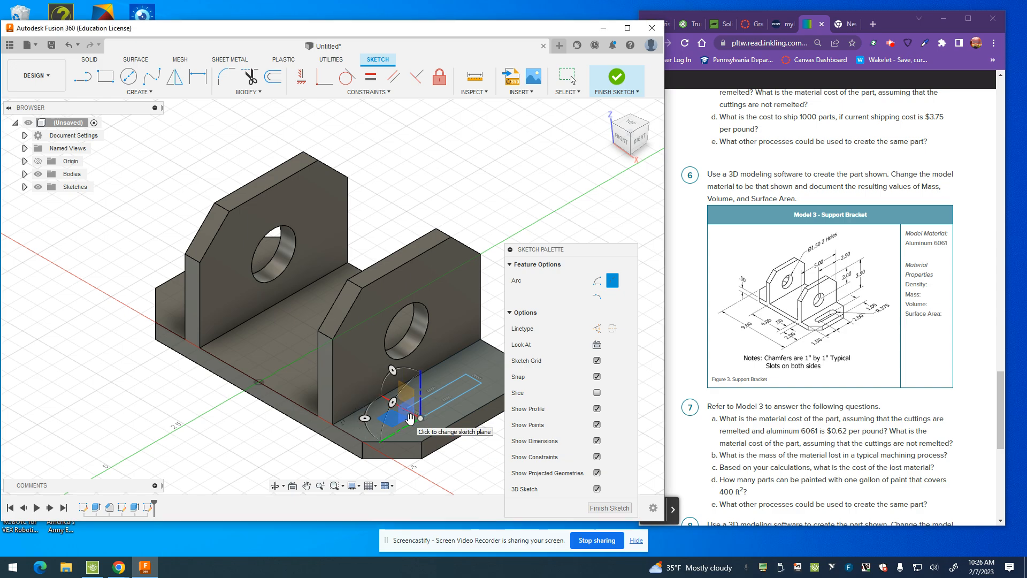
{"action": "scroll", "coordinate": [407, 418], "scroll_direction": "up", "scroll_amount": 1}
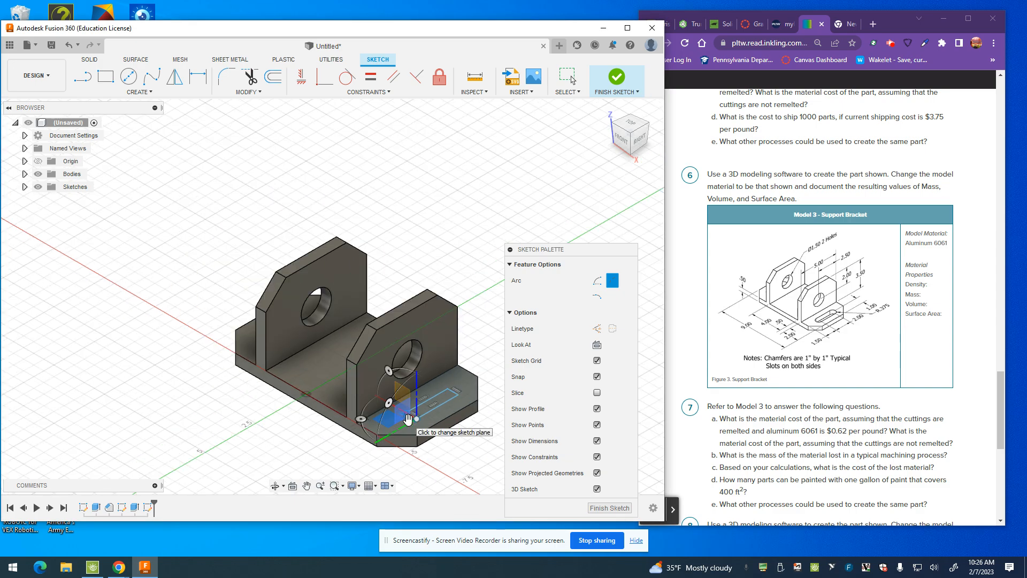
{"action": "scroll", "coordinate": [408, 418], "scroll_direction": "up", "scroll_amount": 6}
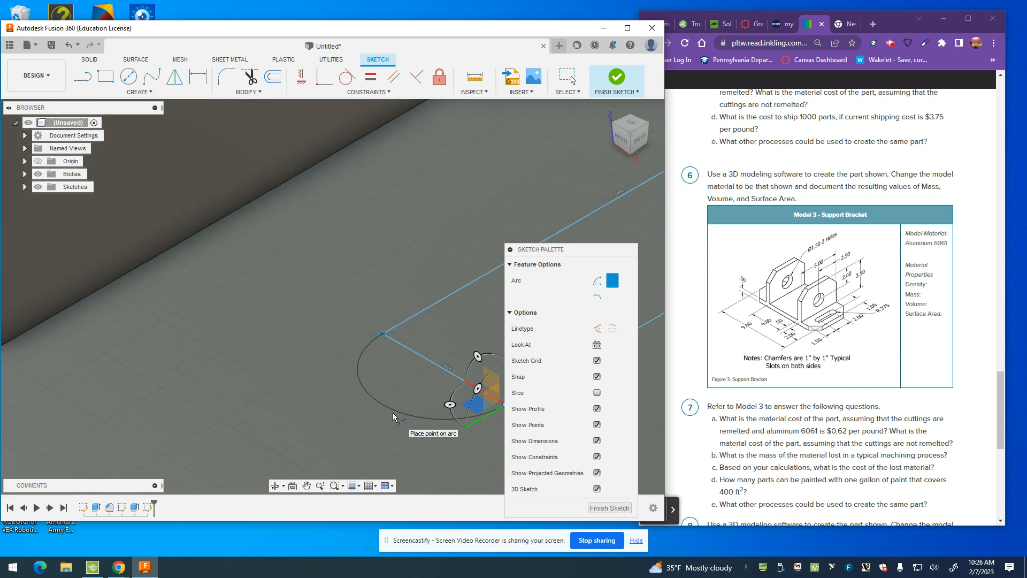
{"action": "left_click", "coordinate": [394, 415]}
{"action": "scroll", "coordinate": [395, 415], "scroll_direction": "down", "scroll_amount": 5}
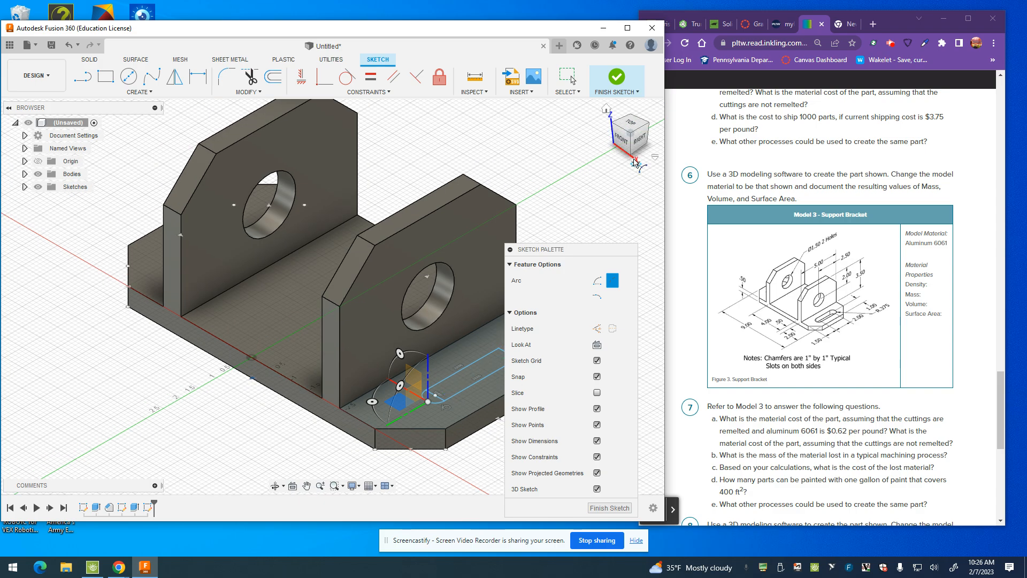
Step: Move the sketch palette clear of the slot and close the rectangle's rear end with an outward three-point arc
{"action": "mouse_move", "coordinate": [564, 250]}
{"action": "left_mouse_down"}
{"action": "mouse_move", "coordinate": [81, 292]}
{"action": "mouse_move", "coordinate": [63, 251]}
{"action": "left_mouse_up"}
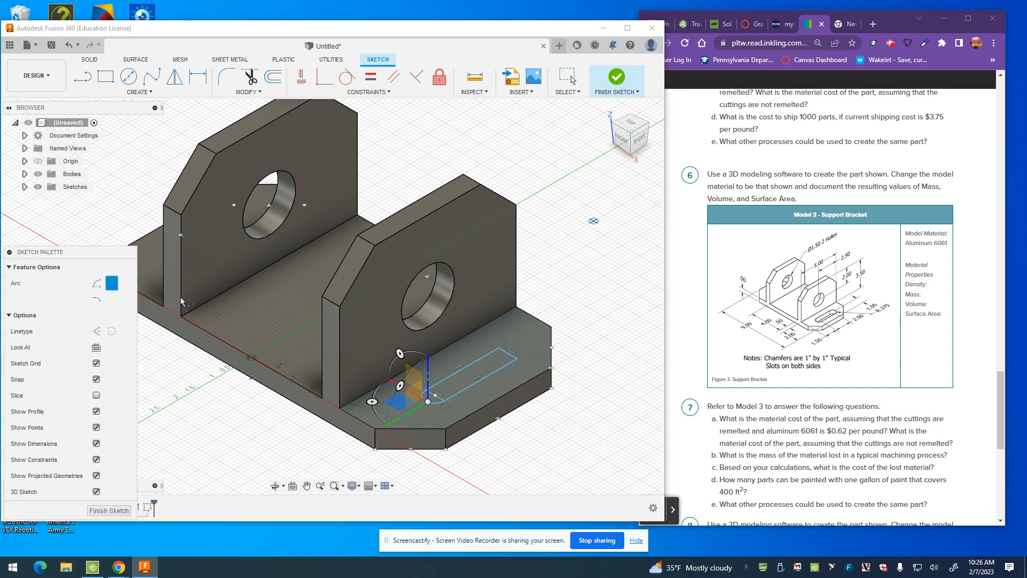
{"action": "left_click", "coordinate": [498, 349]}
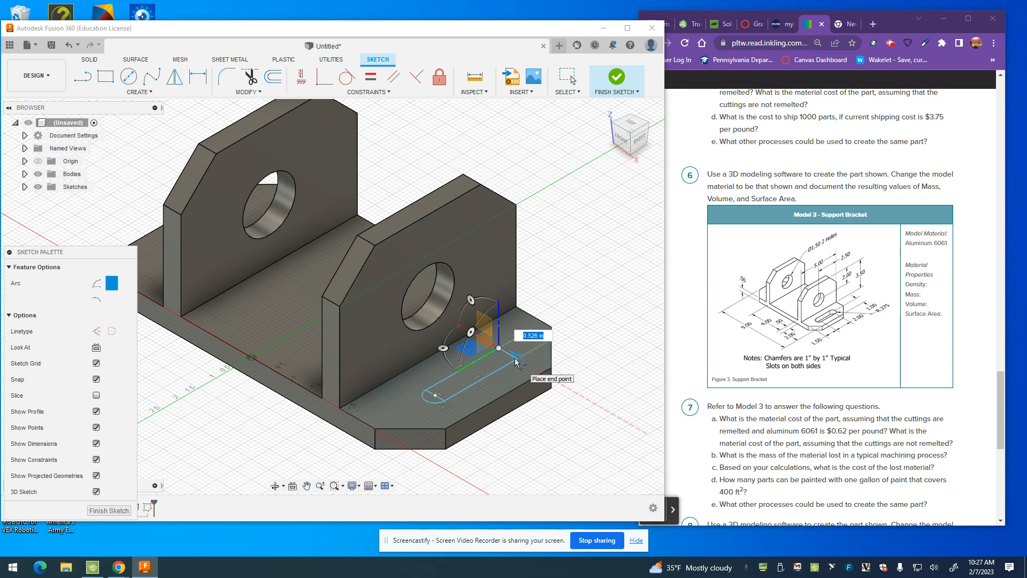
{"action": "left_click", "coordinate": [517, 360]}
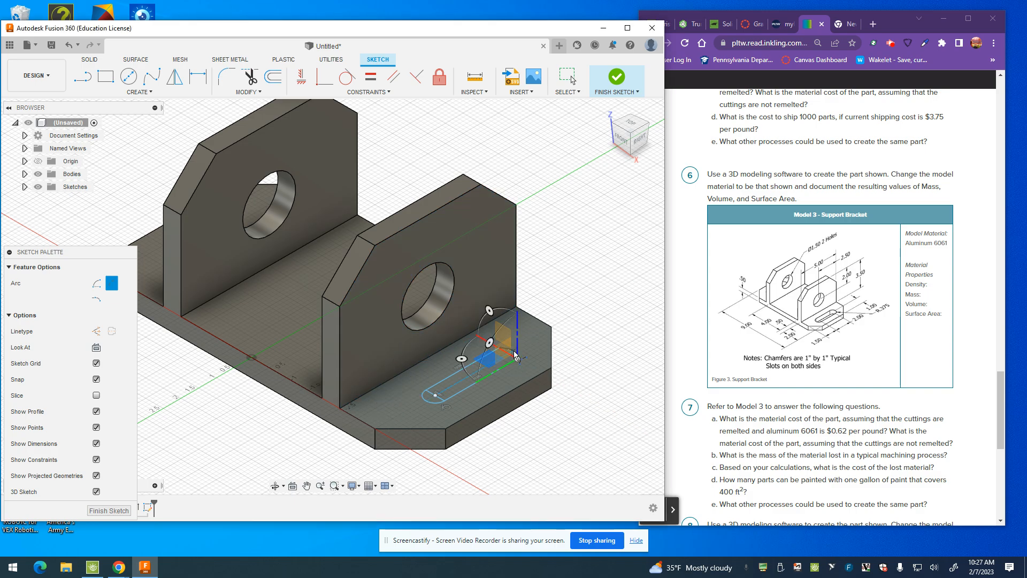
{"action": "scroll", "coordinate": [513, 355], "scroll_direction": "down", "scroll_amount": 2}
{"action": "scroll", "coordinate": [514, 354], "scroll_direction": "up", "scroll_amount": 8}
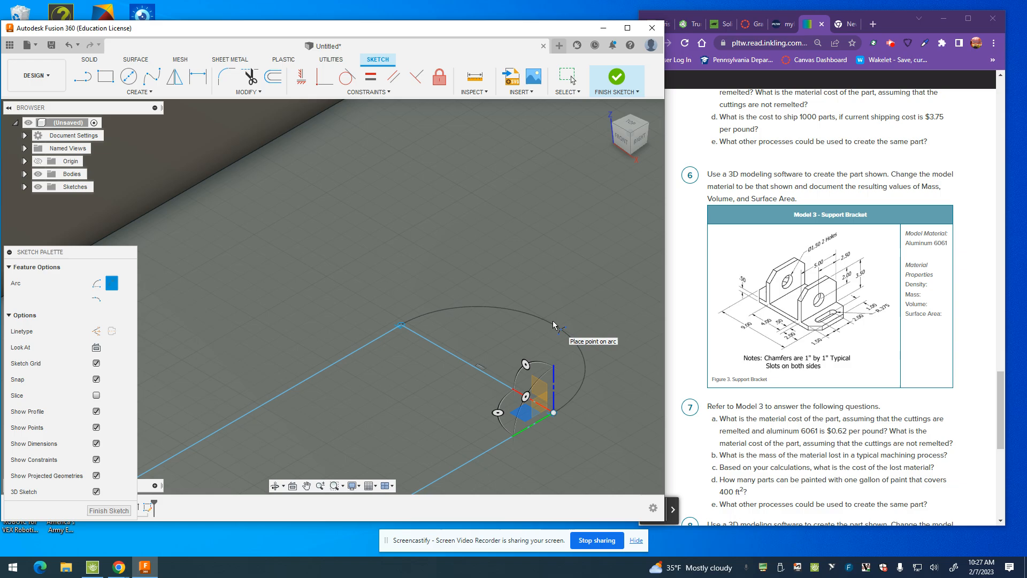
{"action": "left_click", "coordinate": [553, 321]}
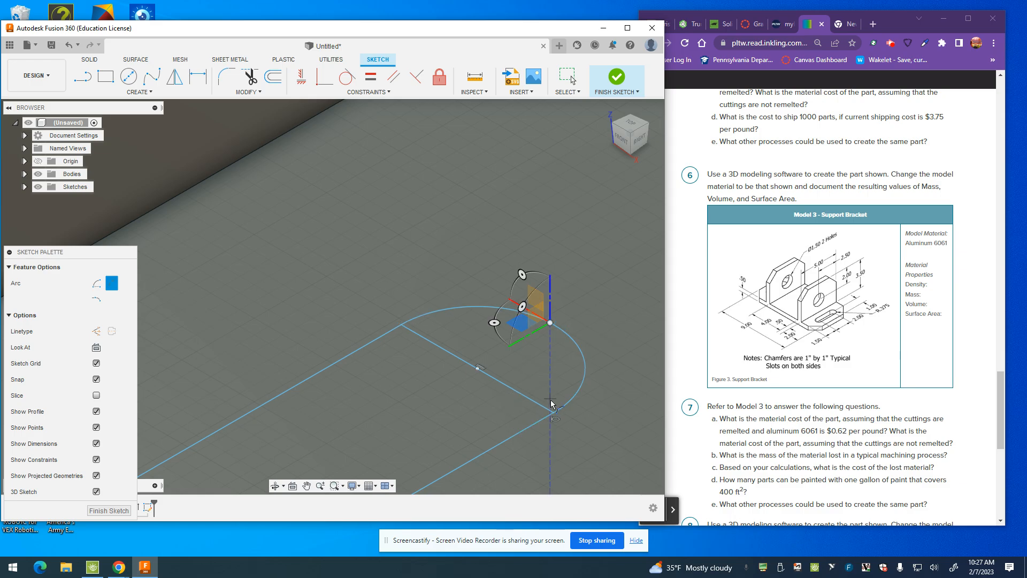
{"action": "scroll", "coordinate": [474, 386], "scroll_direction": "down", "scroll_amount": 5}
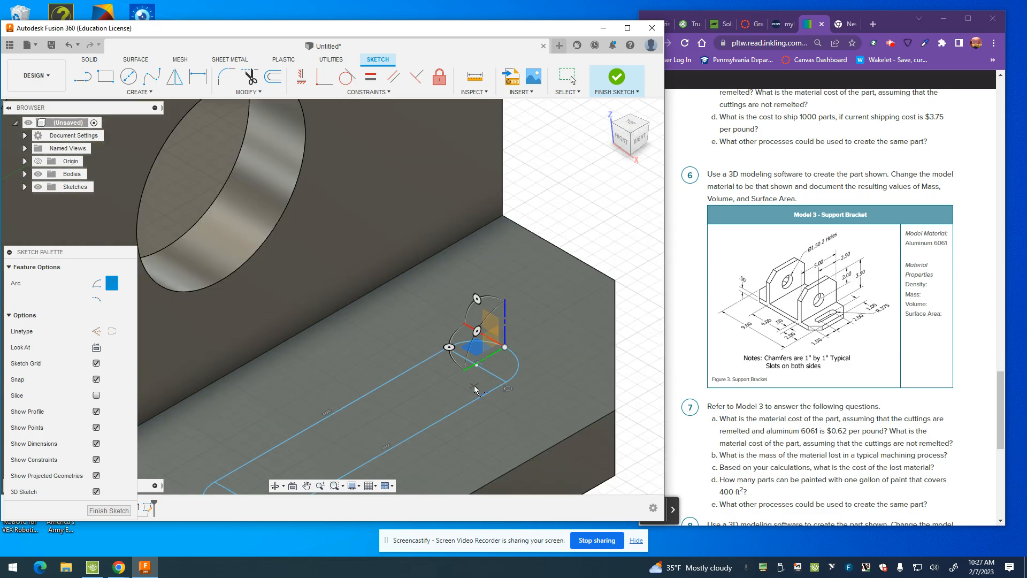
{"action": "scroll", "coordinate": [390, 408], "scroll_direction": "down", "scroll_amount": 2}
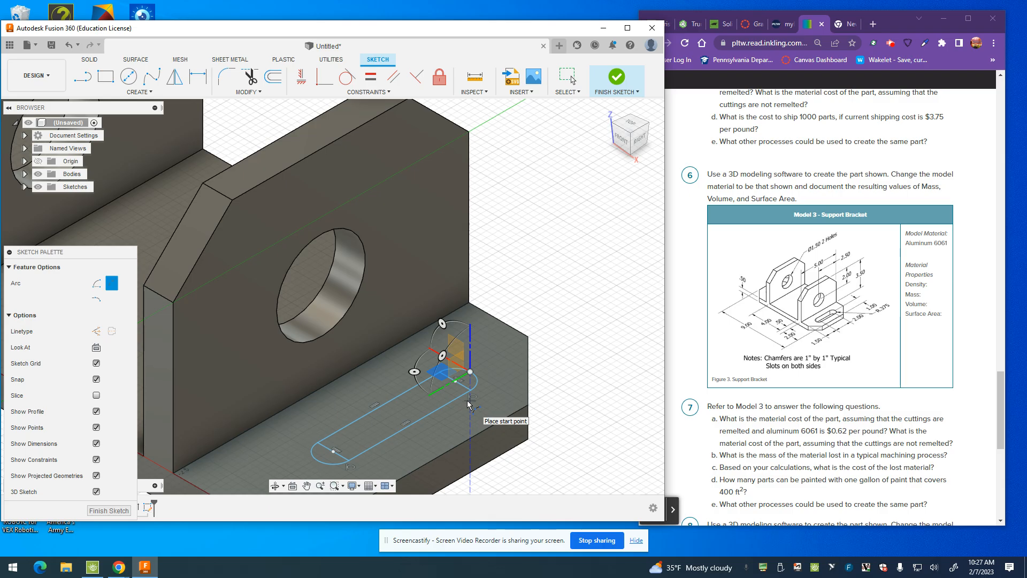
{"action": "key", "text": "Escape"}
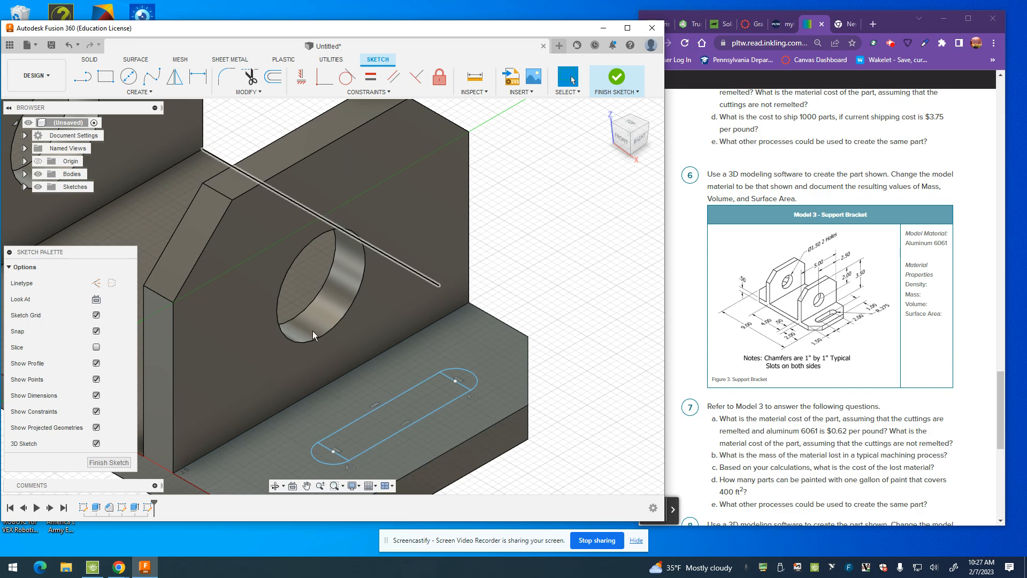
Step: Dimension the distance between the slot rectangle's two short end lines as 2 in
{"action": "left_click", "coordinate": [198, 77]}
{"action": "left_click", "coordinate": [335, 452]}
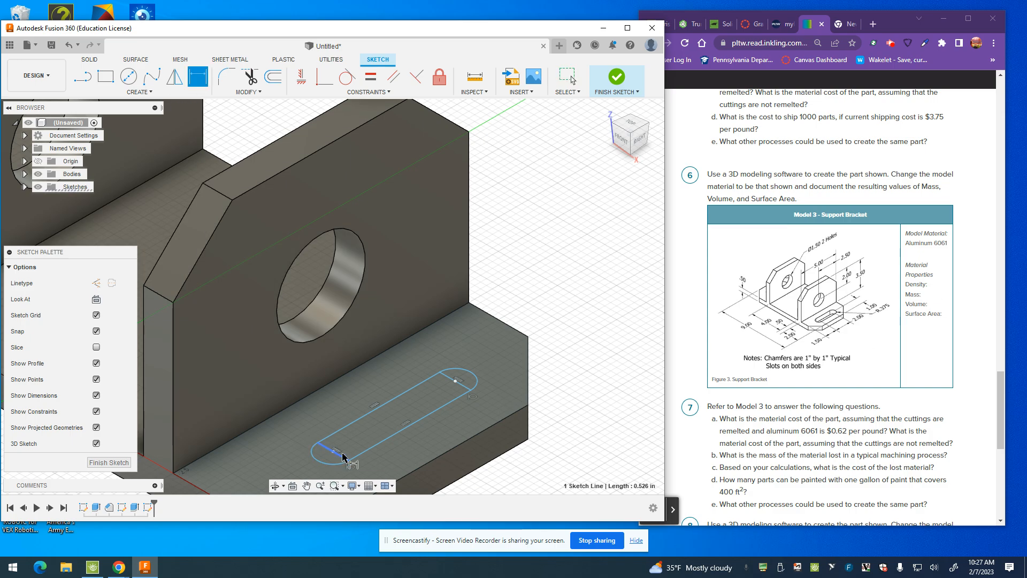
{"action": "left_click", "coordinate": [464, 386]}
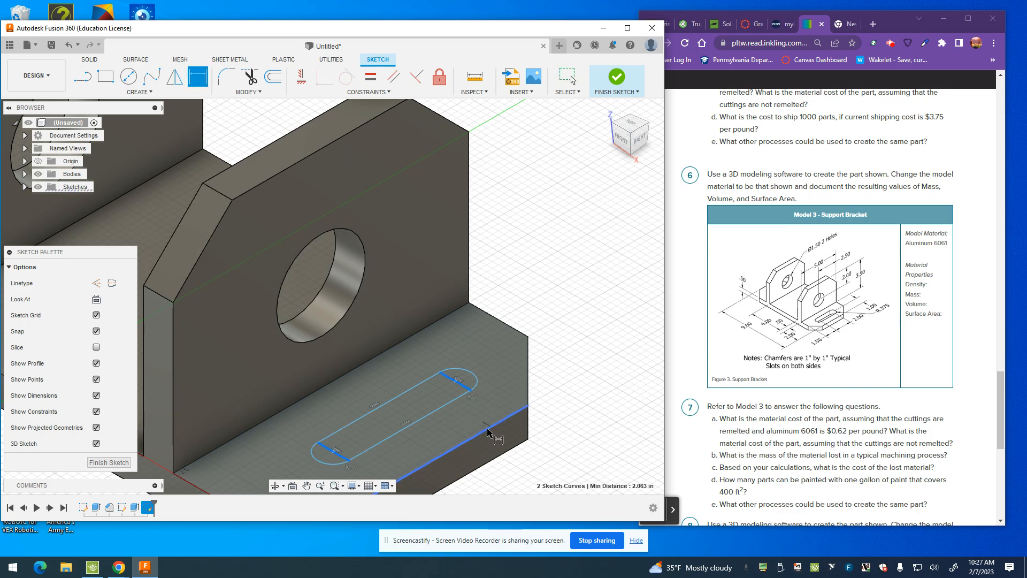
{"action": "left_click", "coordinate": [457, 424]}
{"action": "type", "text": "2"}
{"action": "key", "text": "Return"}
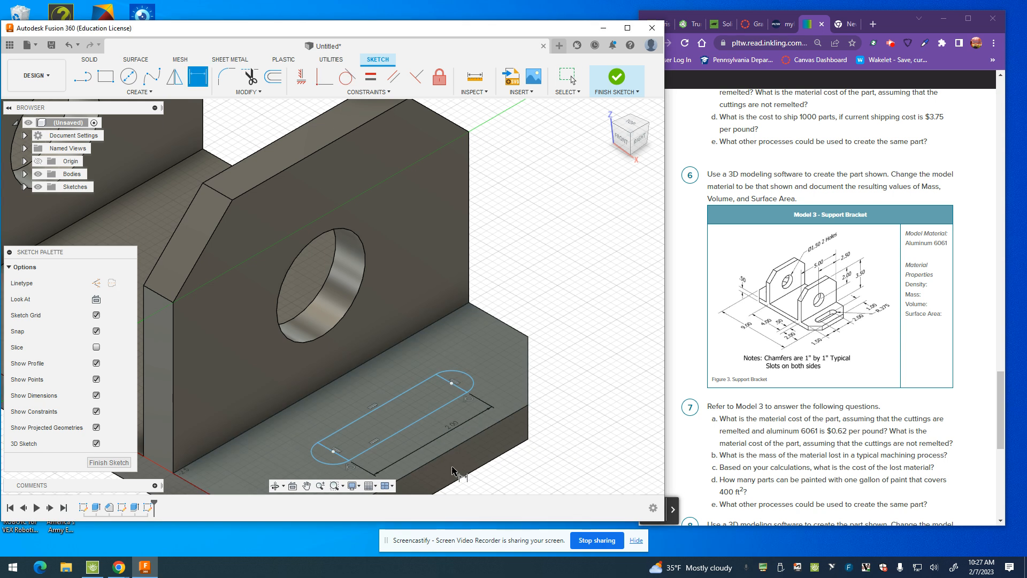
Step: Dimension the distance from the slot rectangle's front end line to the base's front edge as 1.5 in
{"action": "scroll", "coordinate": [408, 428], "scroll_direction": "up", "scroll_amount": 2}
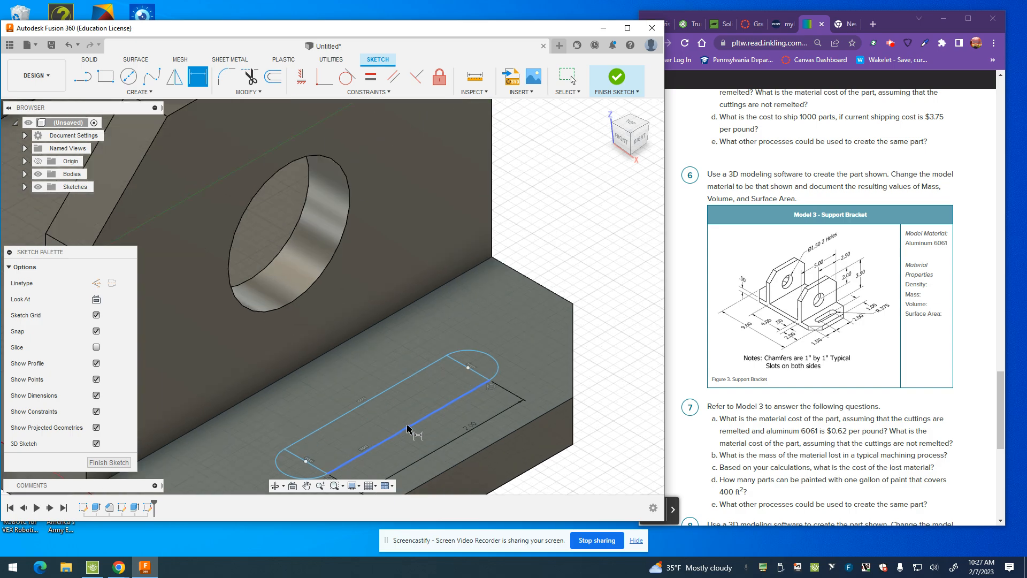
{"action": "scroll", "coordinate": [407, 428], "scroll_direction": "down", "scroll_amount": 4}
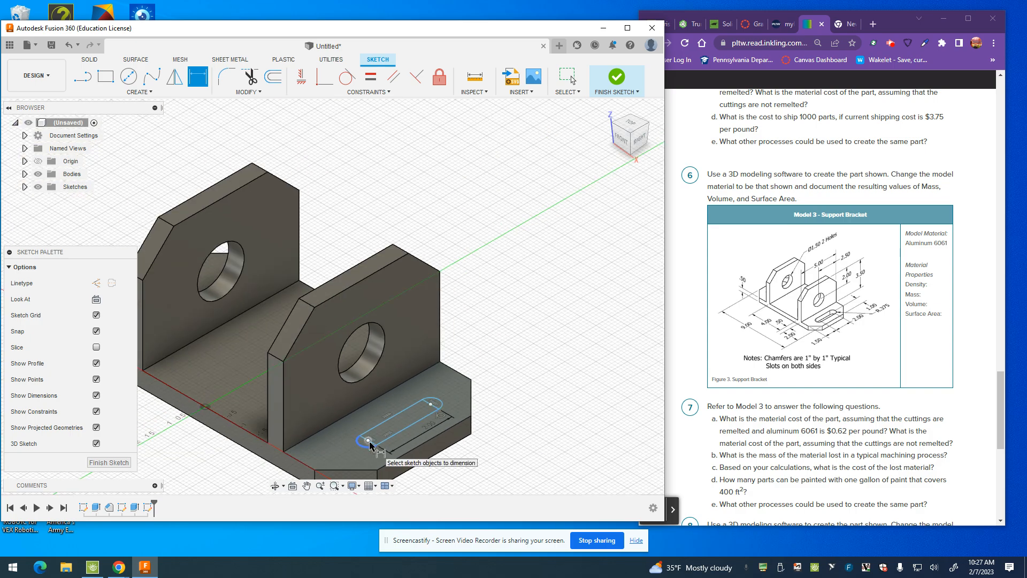
{"action": "scroll", "coordinate": [371, 445], "scroll_direction": "down", "scroll_amount": 2}
{"action": "scroll", "coordinate": [371, 445], "scroll_direction": "up", "scroll_amount": 5}
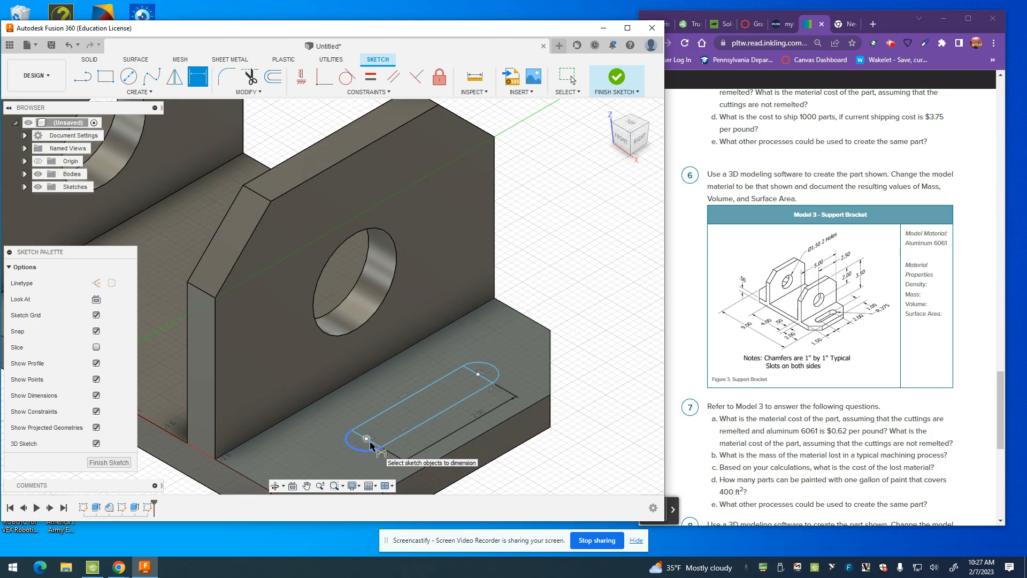
{"action": "left_click", "coordinate": [368, 441]}
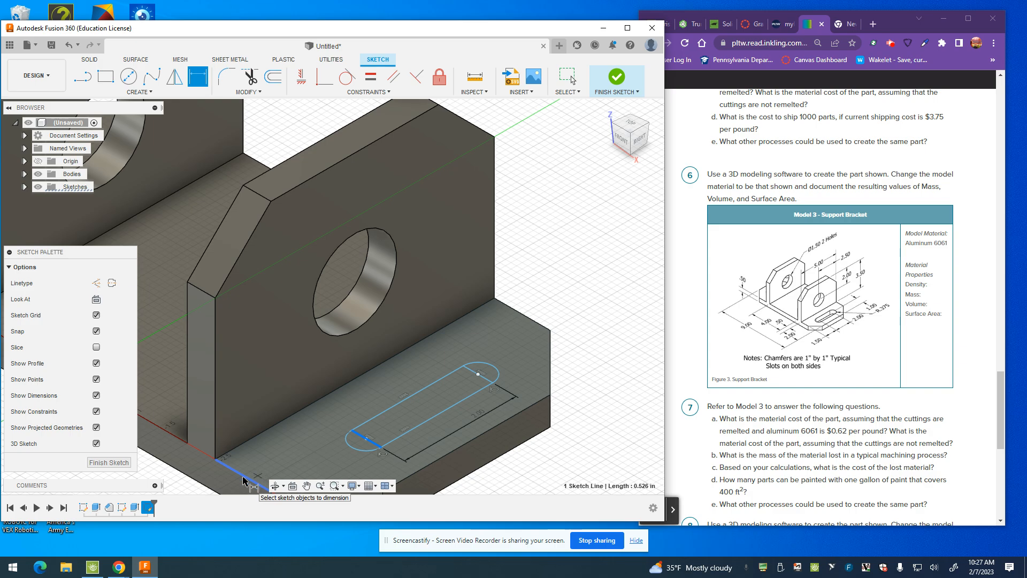
{"action": "left_click", "coordinate": [243, 480]}
{"action": "scroll", "coordinate": [337, 474], "scroll_direction": "down", "scroll_amount": 5}
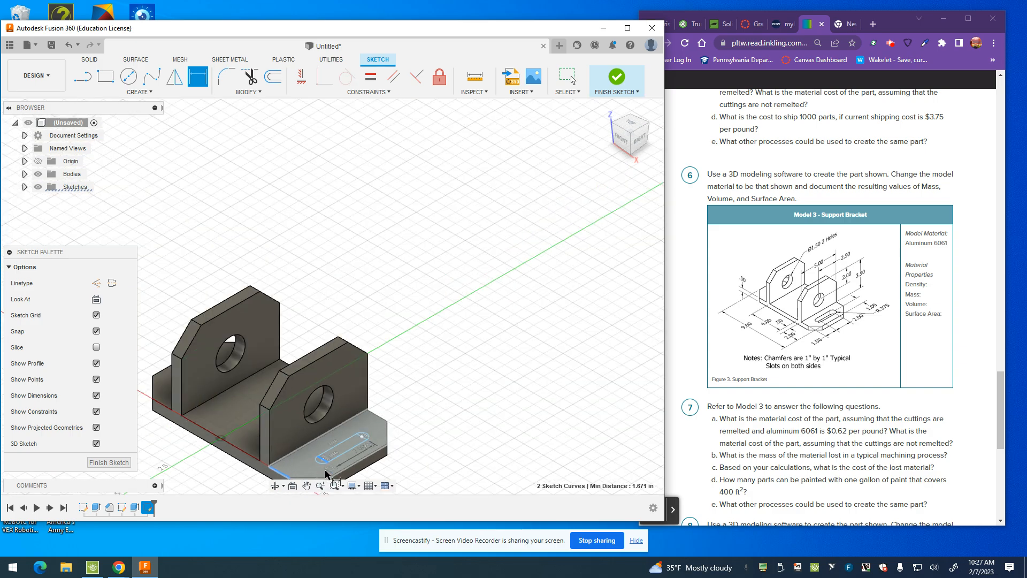
{"action": "left_click", "coordinate": [340, 473]}
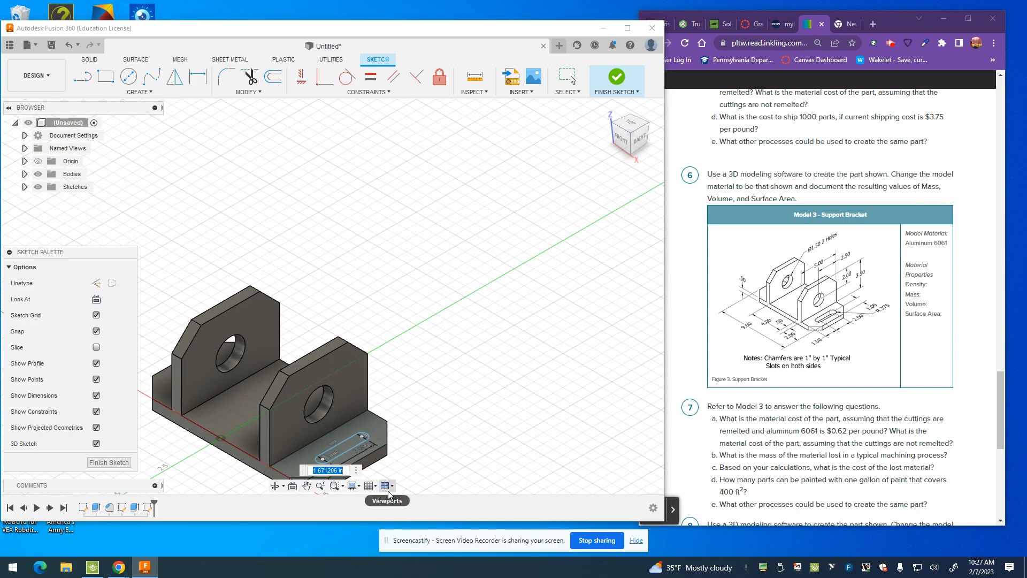
{"action": "type", "text": "1.5"}
{"action": "key", "text": "Return"}
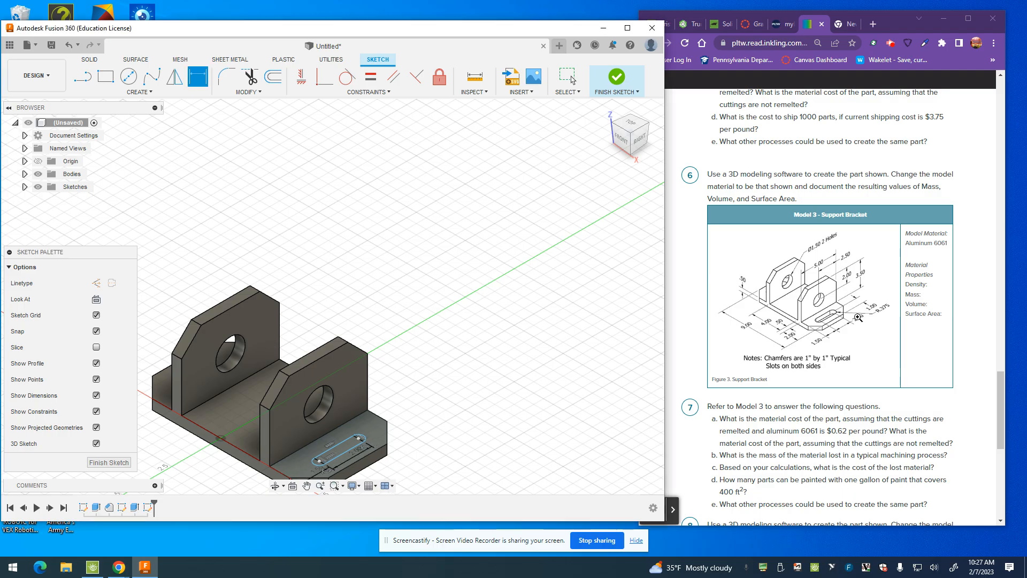
Step: Dimension the distance between the slot rectangle's two long sides as 1 in
{"action": "left_click", "coordinate": [347, 442]}
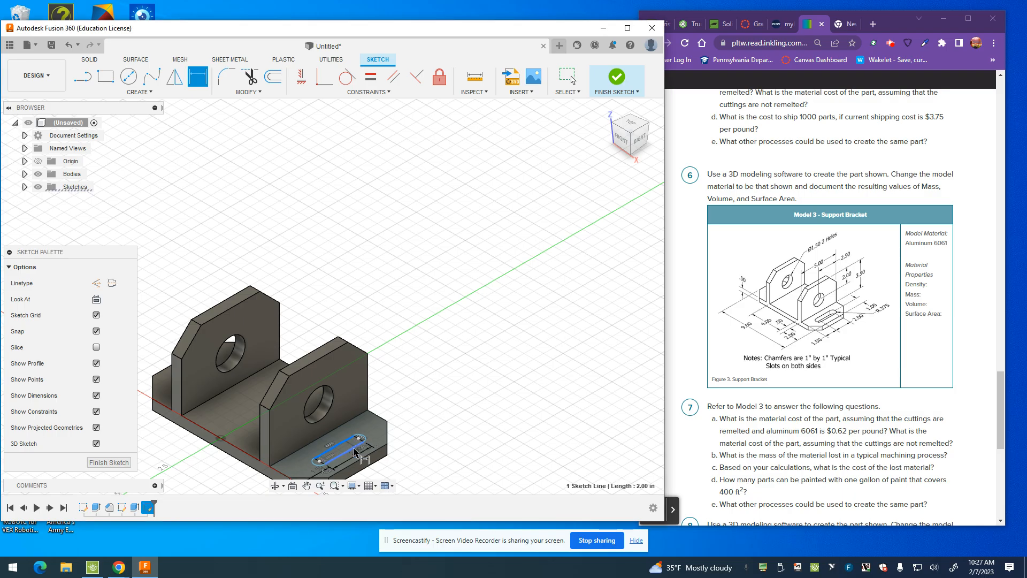
{"action": "left_click", "coordinate": [354, 447]}
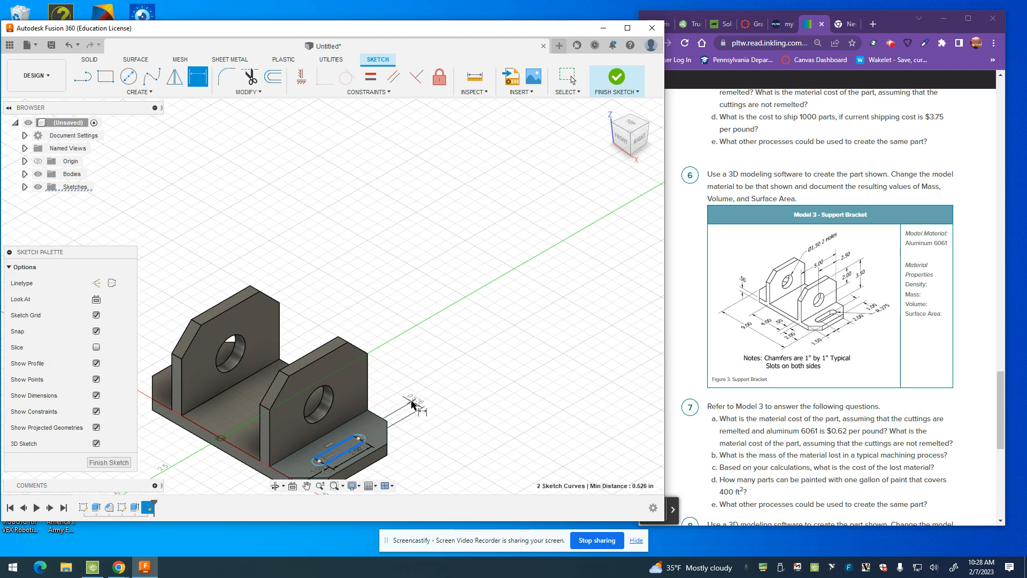
{"action": "left_click", "coordinate": [421, 421]}
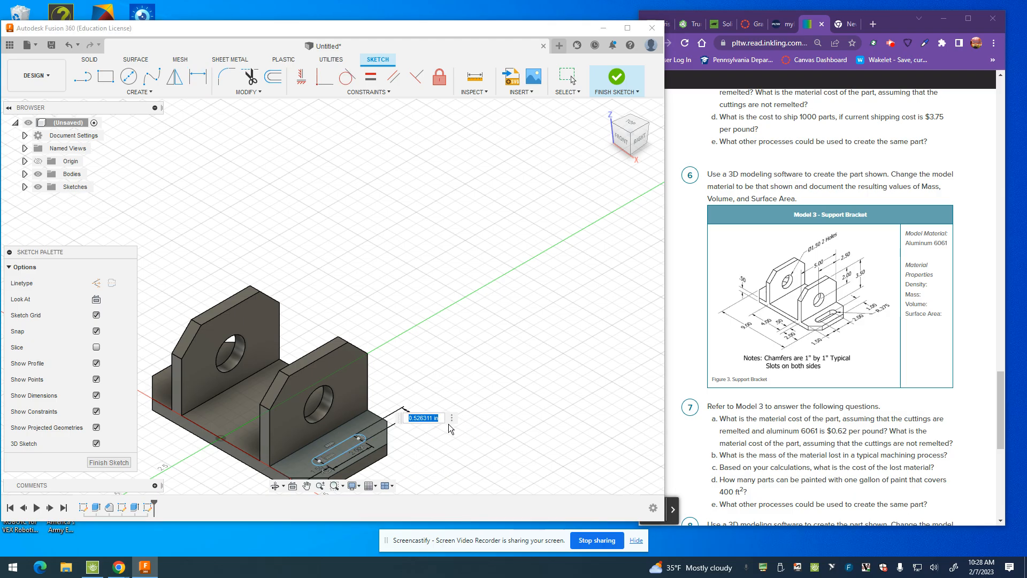
{"action": "type", "text": "1"}
{"action": "key", "text": "Return"}
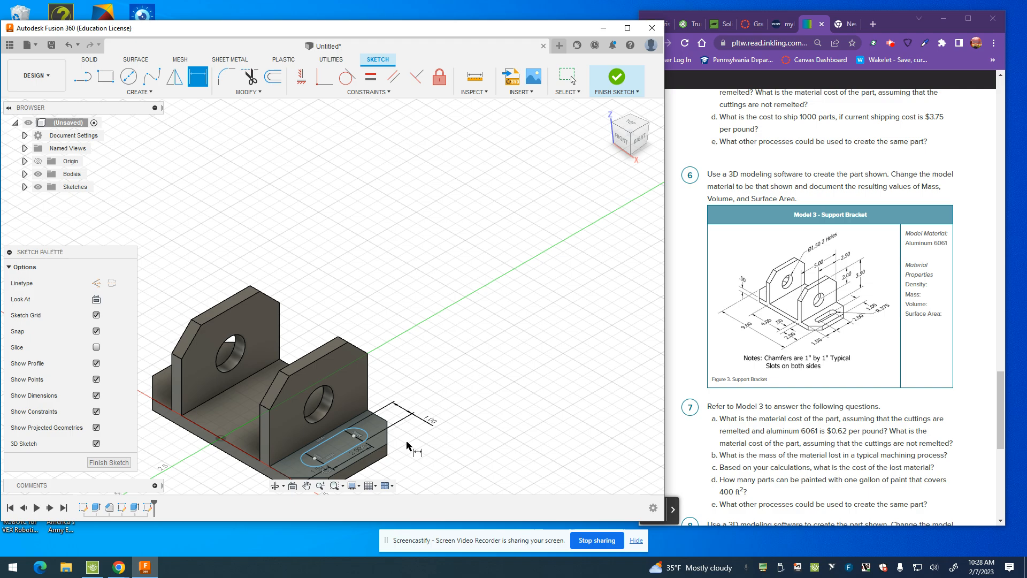
Step: Add a driven radius dimension to the slot's rear arc and delete the slot's 1 in width dimension
{"action": "left_click", "coordinate": [363, 432]}
{"action": "left_click", "coordinate": [435, 445]}
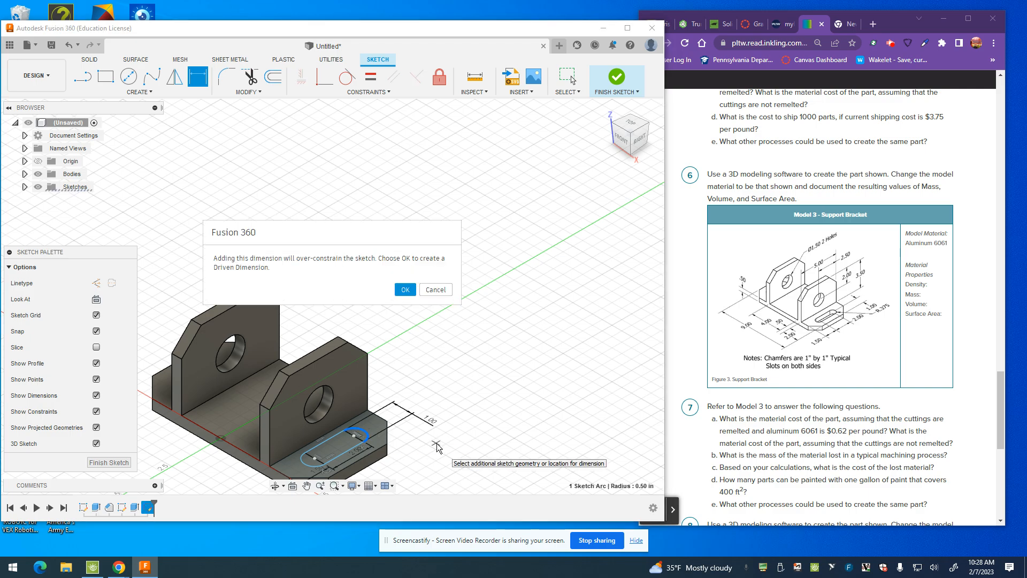
{"action": "left_click", "coordinate": [404, 289]}
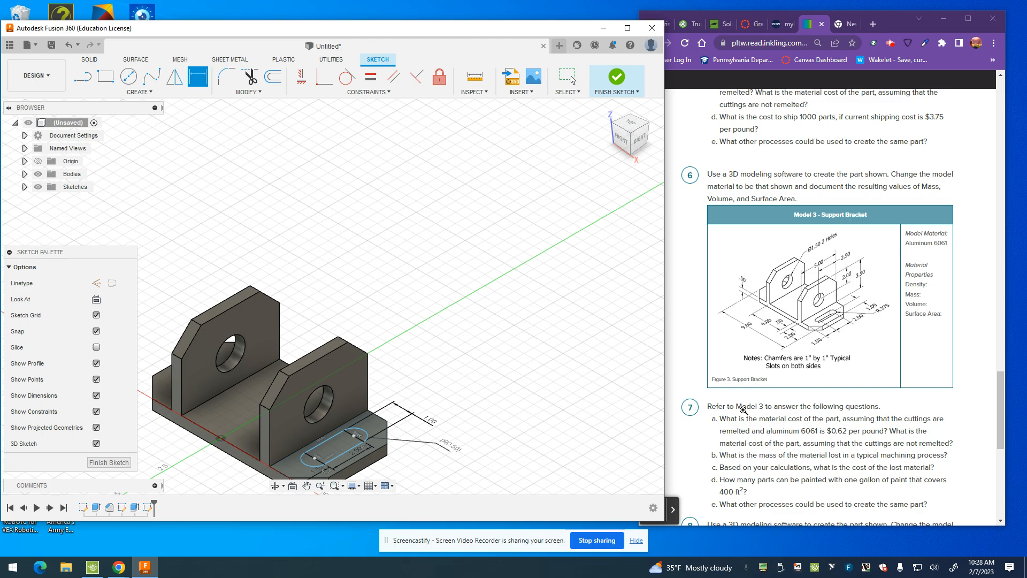
{"action": "left_click", "coordinate": [428, 421]}
{"action": "key", "text": "Delete"}
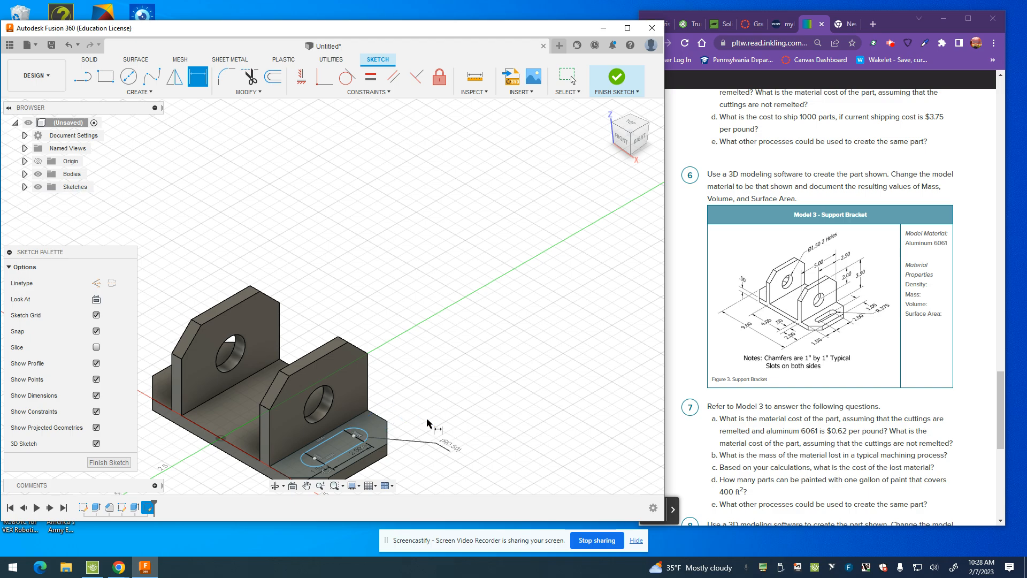
Step: Dimension the distance from the slot's inner long side to the base's outer edge as 1 in
{"action": "left_click", "coordinate": [334, 437]}
{"action": "left_click", "coordinate": [353, 467]}
{"action": "left_click", "coordinate": [436, 415]}
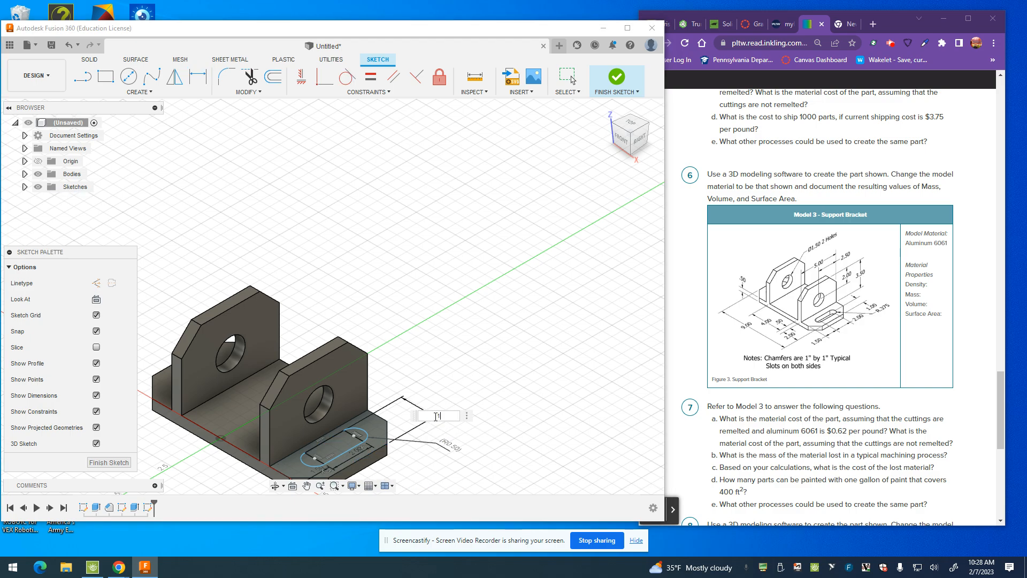
{"action": "type", "text": "1"}
{"action": "key", "text": "Return"}
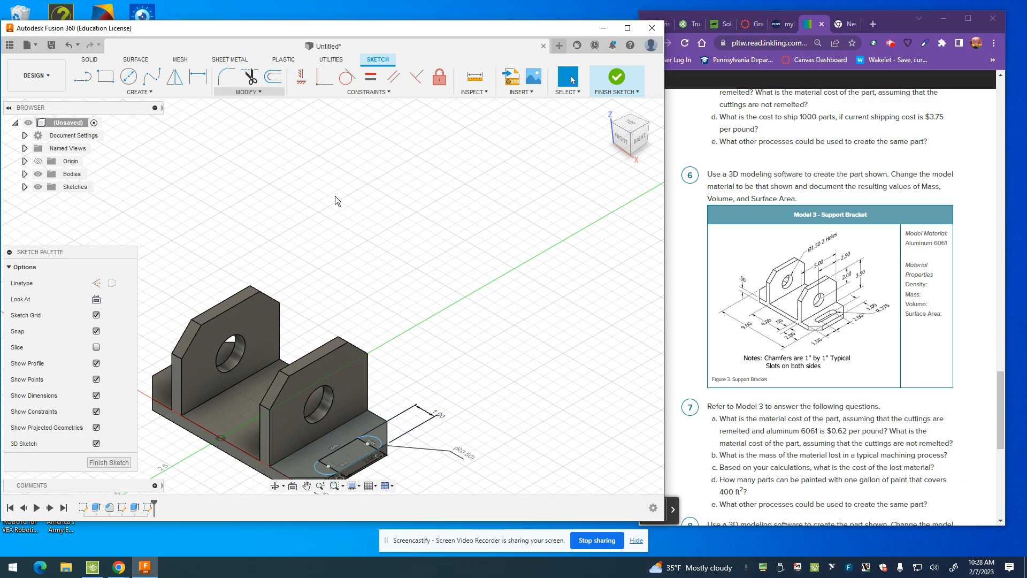
Step: Delete the driven radius dimension on the slot's rear arc
{"action": "left_click", "coordinate": [463, 454]}
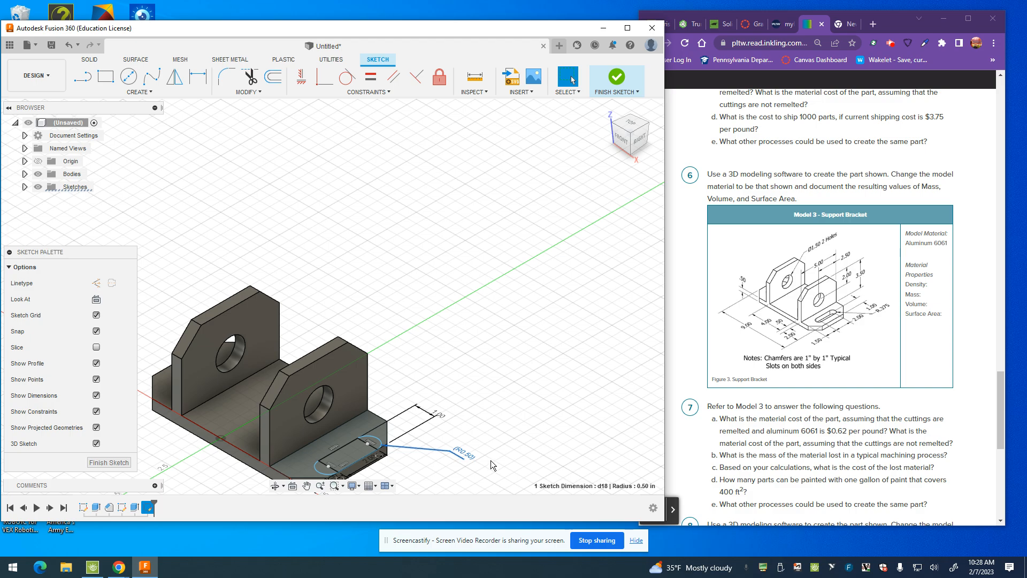
{"action": "key", "text": "Escape"}
{"action": "left_click", "coordinate": [469, 455]}
{"action": "key", "text": "Delete"}
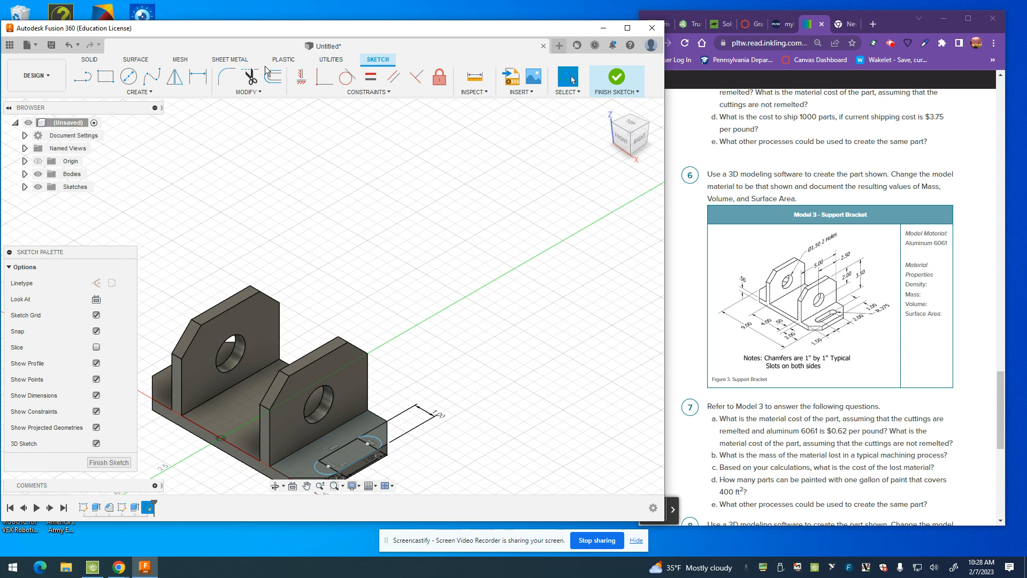
Step: Dimension the radius of the slot's rear arc as 0.375 in
{"action": "left_click", "coordinate": [197, 77]}
{"action": "left_click", "coordinate": [381, 444]}
{"action": "left_click", "coordinate": [438, 448]}
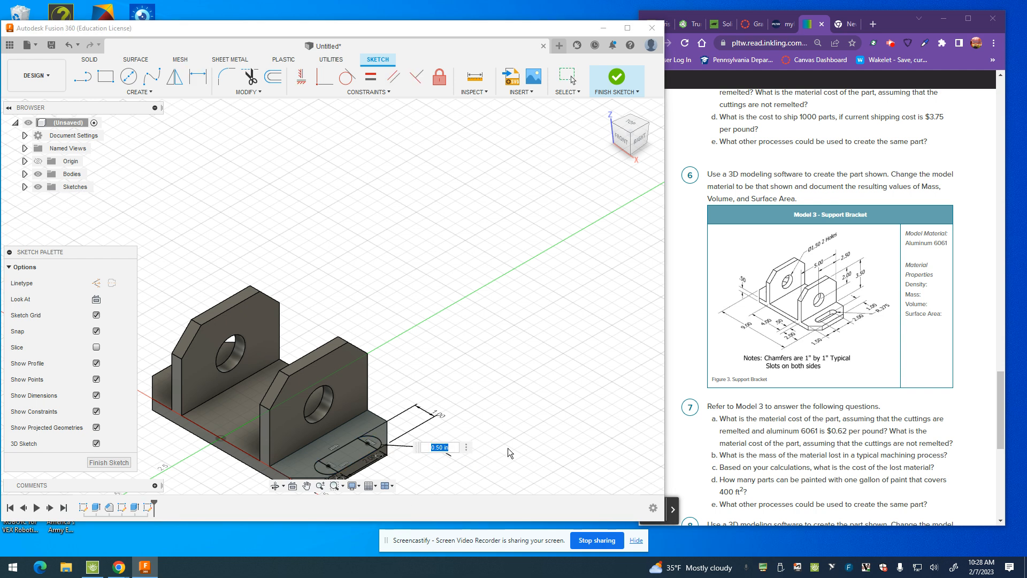
{"action": "type", "text": ".375"}
{"action": "key", "text": "Return"}
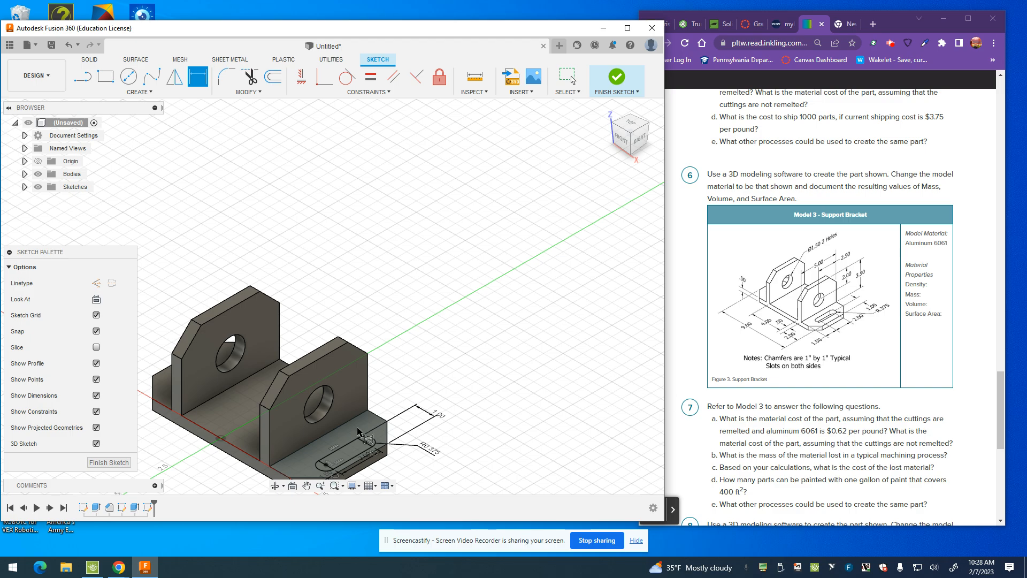
Step: Replace the 1 in side offset with a 1 in dimension from the rear arc's centre to the base's outer edge
{"action": "left_click", "coordinate": [437, 416]}
{"action": "key", "text": "Delete"}
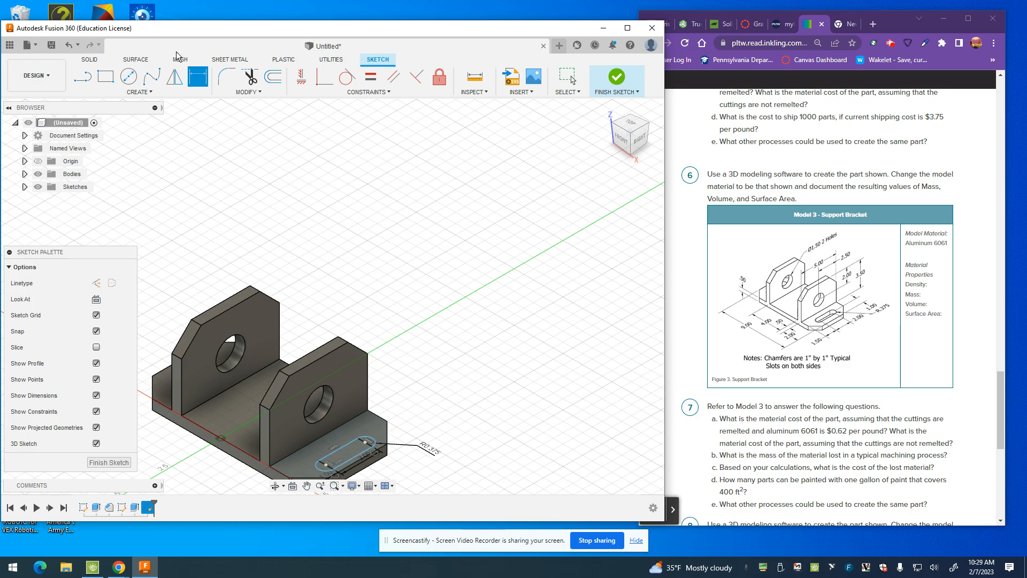
{"action": "left_click", "coordinate": [377, 453]}
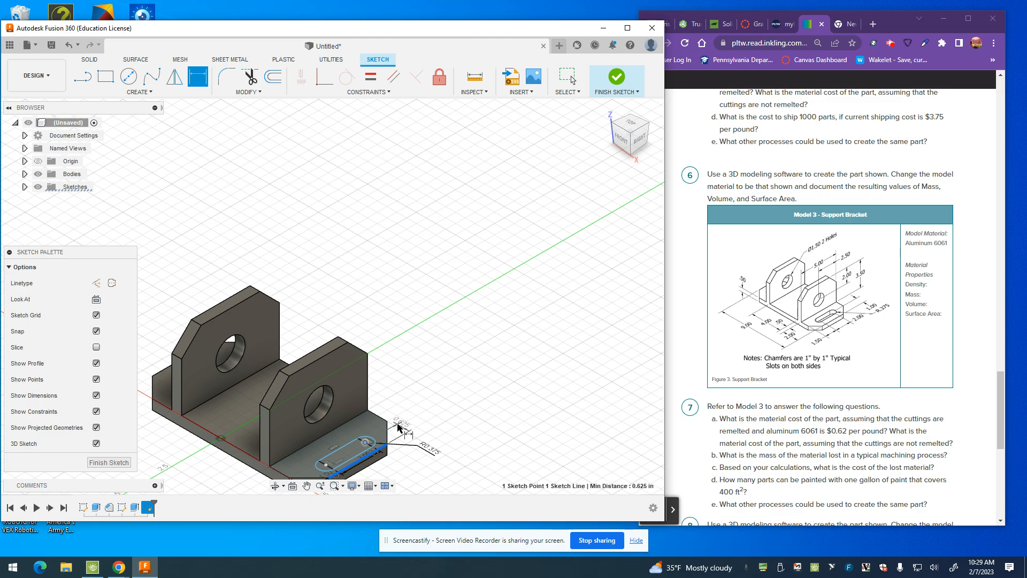
{"action": "left_click", "coordinate": [429, 414]}
{"action": "type", "text": "1"}
{"action": "key", "text": "Return"}
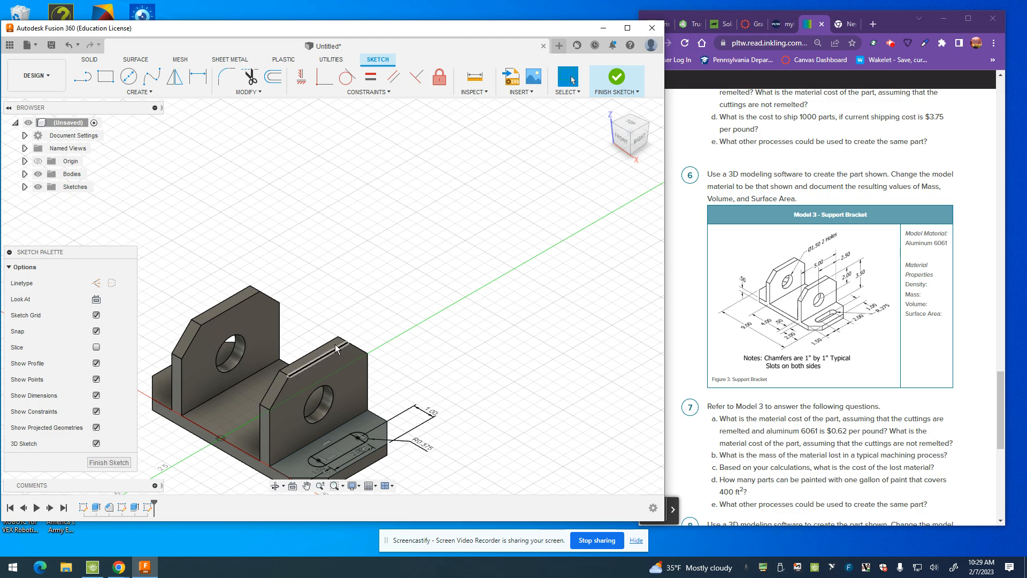
Step: In top view, draw a vertical construction line from the origin to the base's rear edge
{"action": "left_click", "coordinate": [638, 124]}
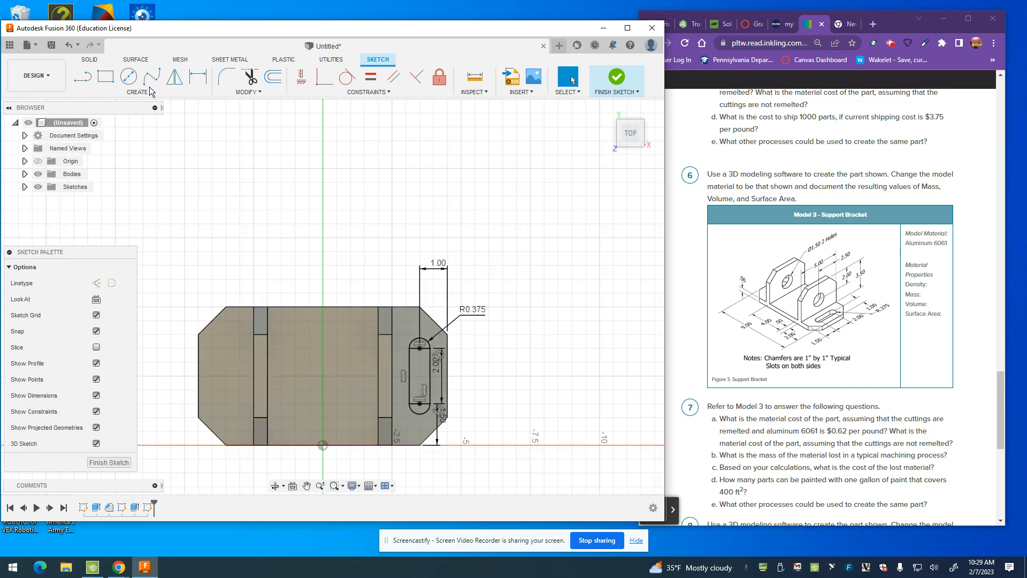
{"action": "left_click", "coordinate": [82, 80]}
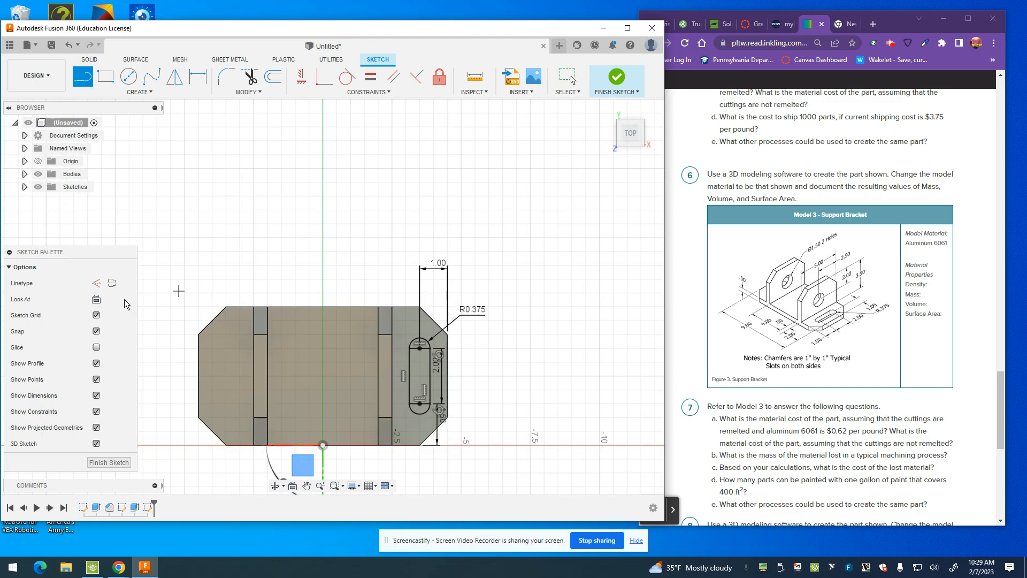
{"action": "left_click", "coordinate": [98, 284]}
{"action": "left_click", "coordinate": [323, 445]}
{"action": "left_click", "coordinate": [322, 306]}
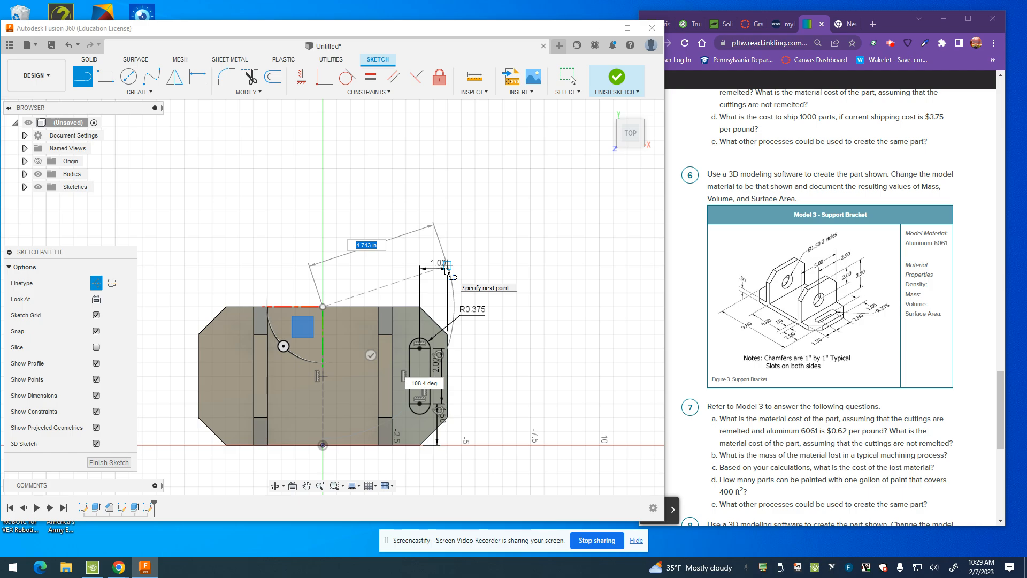
{"action": "key", "text": "Escape"}
Step: Mirror the complete slot outline across the construction centerline and finish the sketch
{"action": "left_click", "coordinate": [175, 76]}
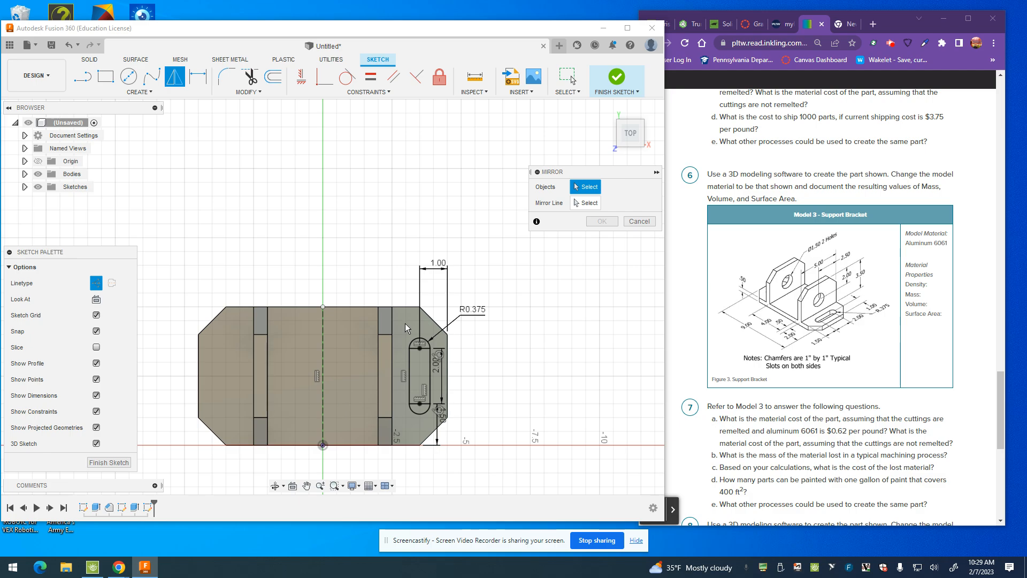
{"action": "left_click_drag", "start_coordinate": [405, 320], "coordinate": [446, 446]}
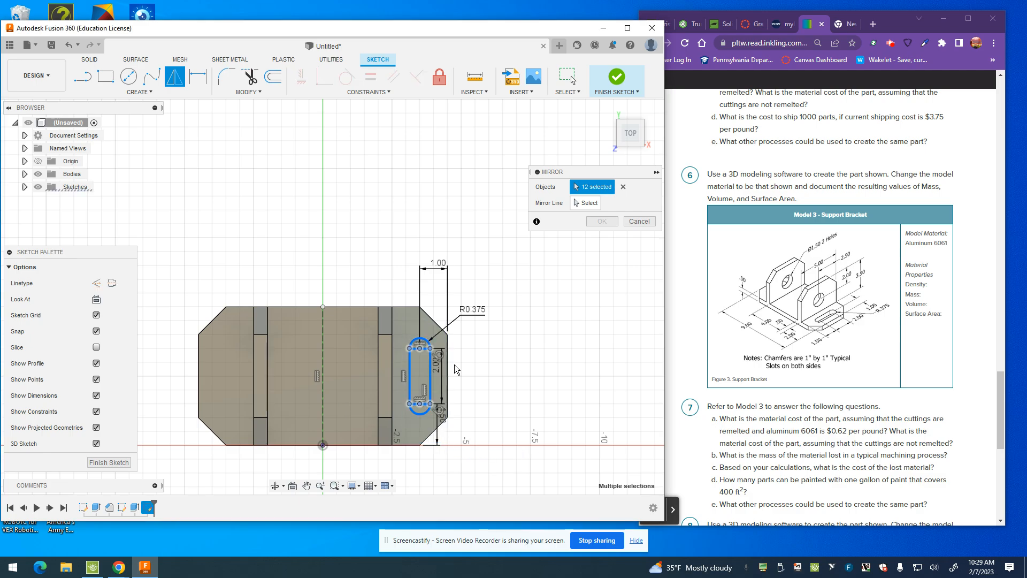
{"action": "left_click", "coordinate": [594, 204]}
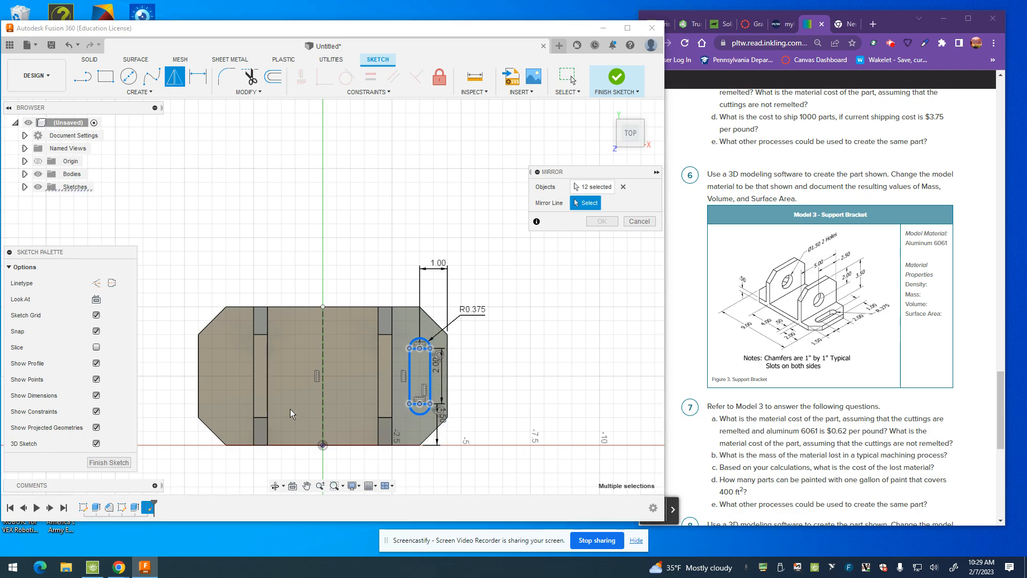
{"action": "left_click", "coordinate": [323, 396]}
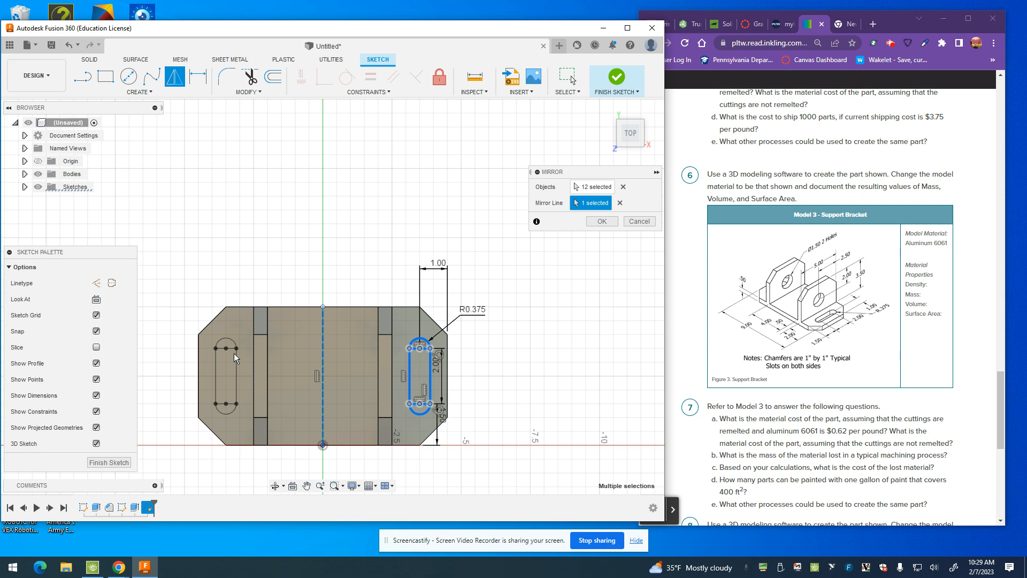
{"action": "left_click", "coordinate": [600, 223]}
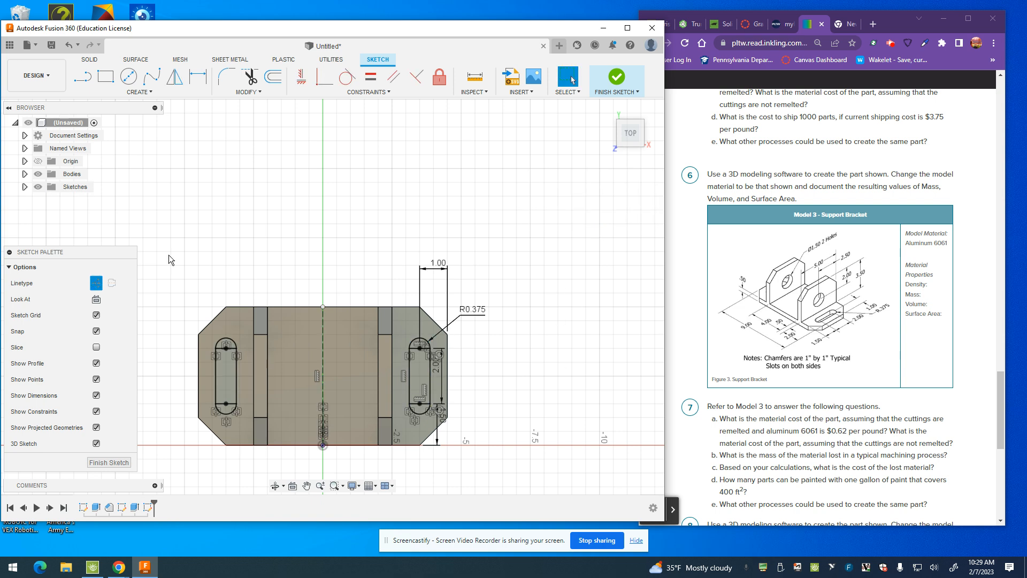
{"action": "left_click", "coordinate": [107, 462]}
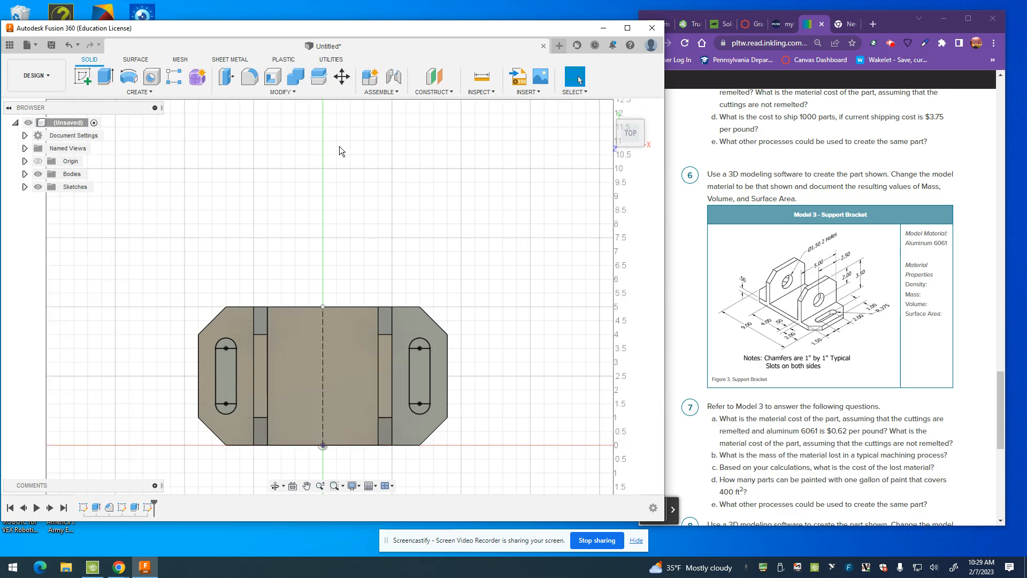
Step: Extrude the complete profiles of both slots as a cut through the base plate
{"action": "left_click", "coordinate": [106, 79]}
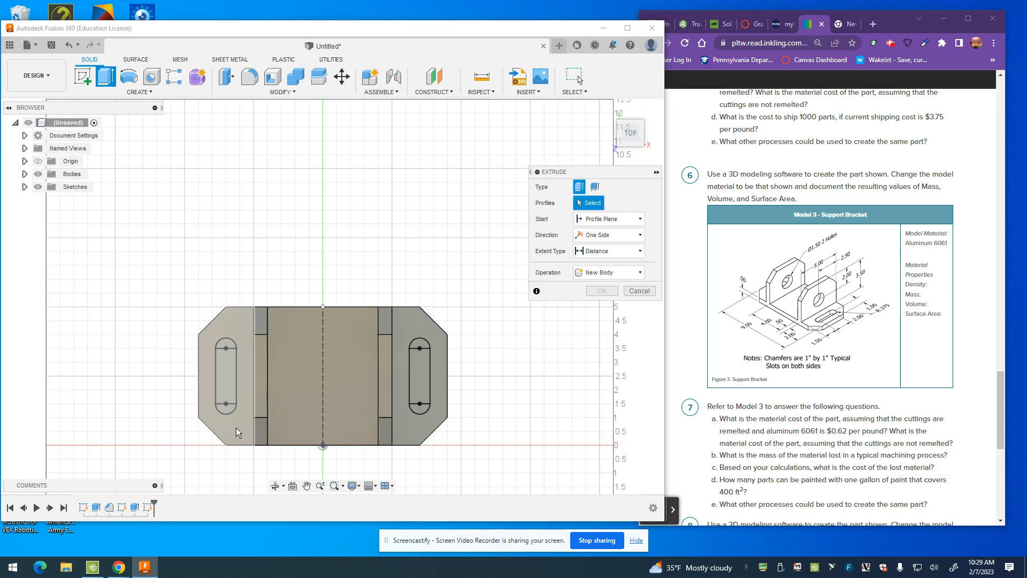
{"action": "left_click", "coordinate": [226, 410]}
{"action": "left_click", "coordinate": [230, 382]}
{"action": "left_click", "coordinate": [229, 347]}
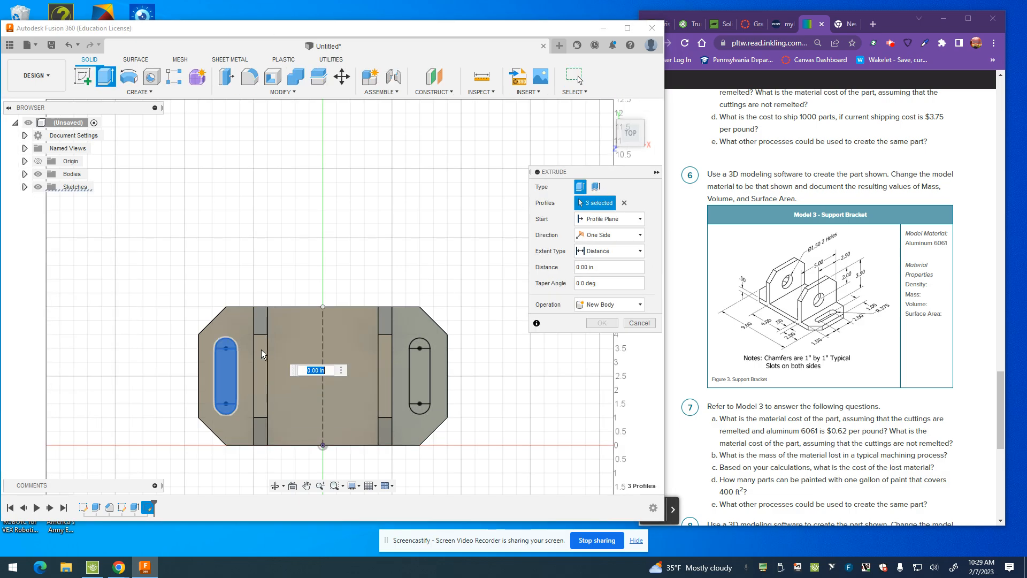
{"action": "left_click", "coordinate": [421, 410]}
{"action": "left_click", "coordinate": [419, 374]}
{"action": "left_click", "coordinate": [420, 345]}
{"action": "left_click", "coordinate": [592, 306]}
{"action": "left_click", "coordinate": [592, 330]}
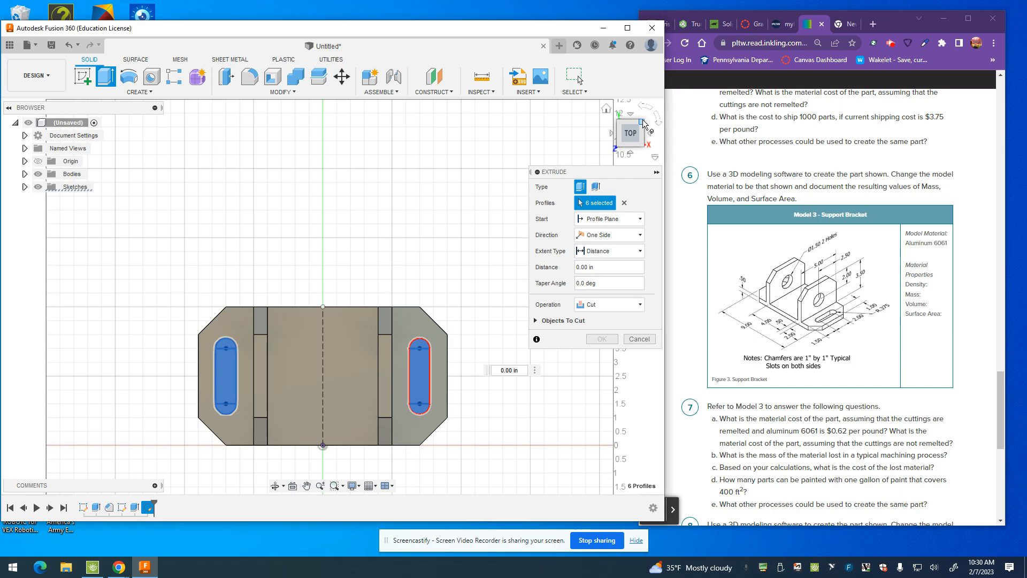
{"action": "left_click", "coordinate": [641, 143]}
{"action": "left_click_drag", "start_coordinate": [463, 342], "coordinate": [615, 328]}
{"action": "left_click", "coordinate": [613, 339]}
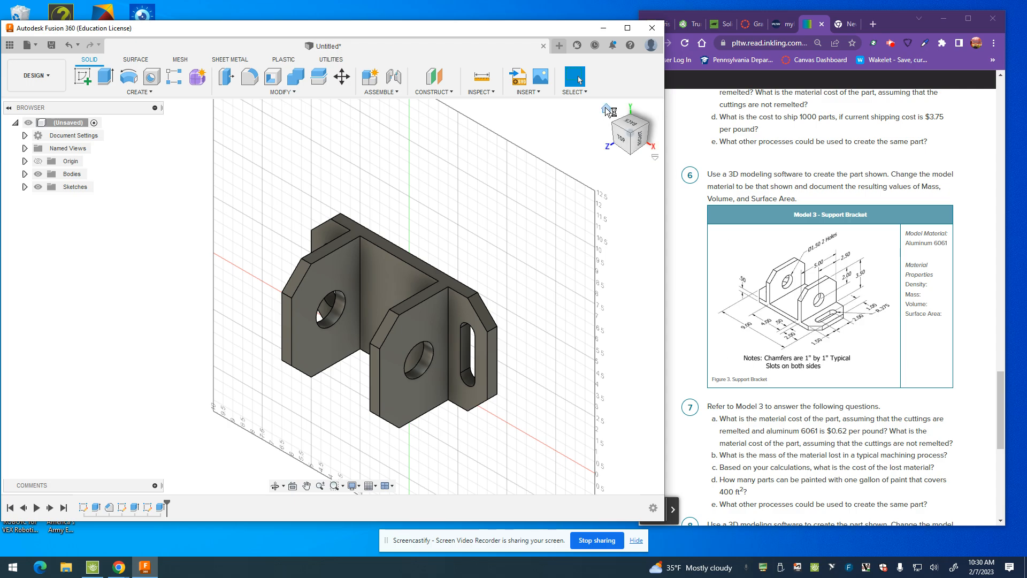
{"action": "left_click", "coordinate": [606, 109]}
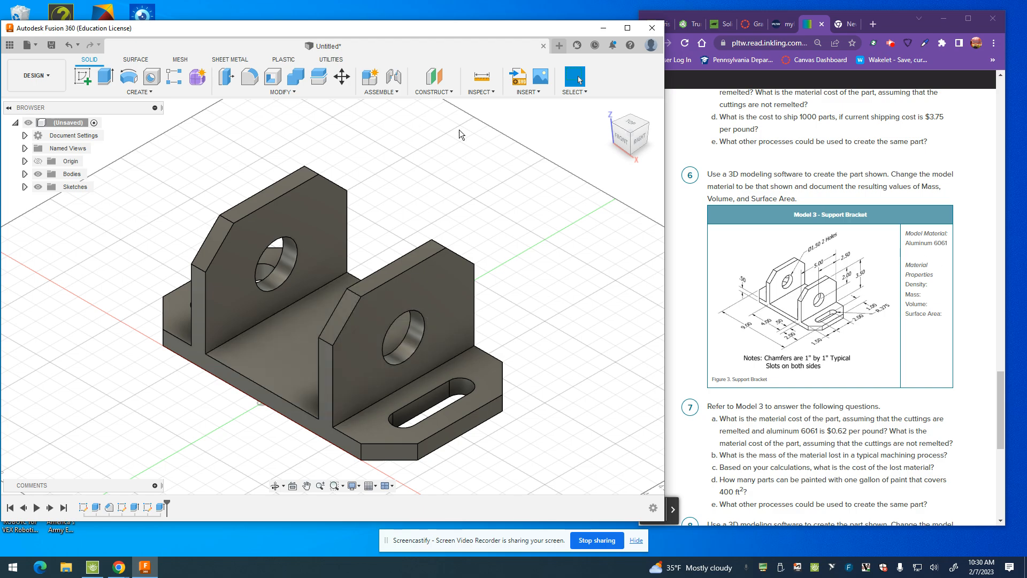
{"action": "left_click", "coordinate": [285, 318]}
{"action": "right_click", "coordinate": [285, 319]}
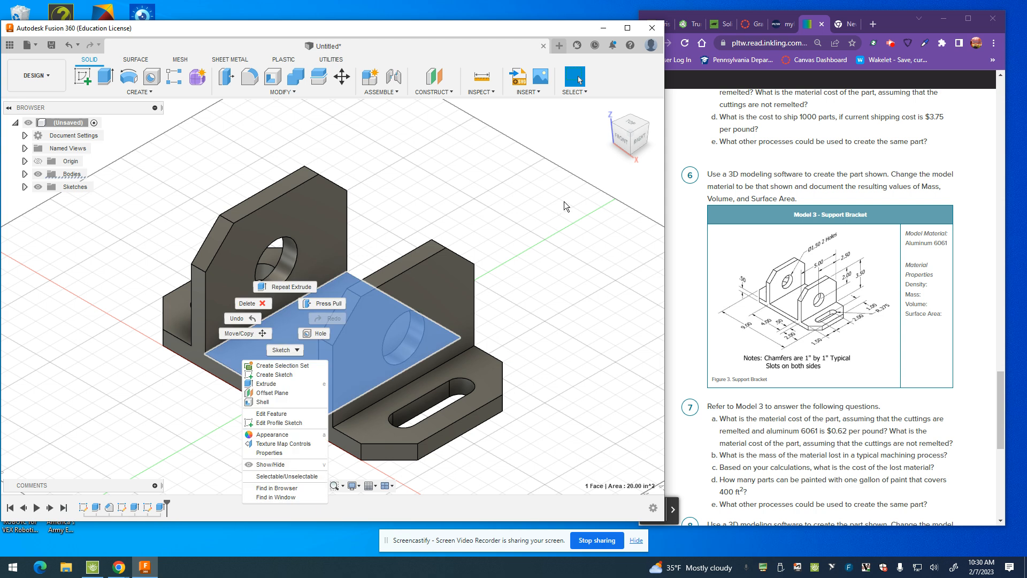
{"action": "left_click", "coordinate": [564, 201]}
Step: Assign the physical material Aluminum 6061 from the Fusion 360 Material Library to the whole bracket body
{"action": "left_click_drag", "start_coordinate": [125, 145], "coordinate": [549, 483]}
{"action": "right_click", "coordinate": [261, 338]}
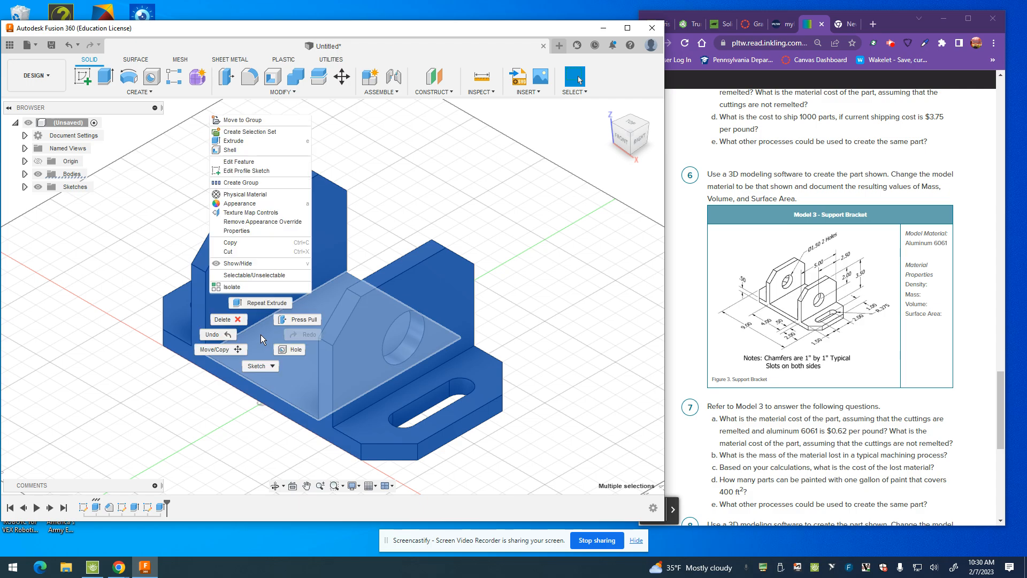
{"action": "left_click", "coordinate": [254, 204]}
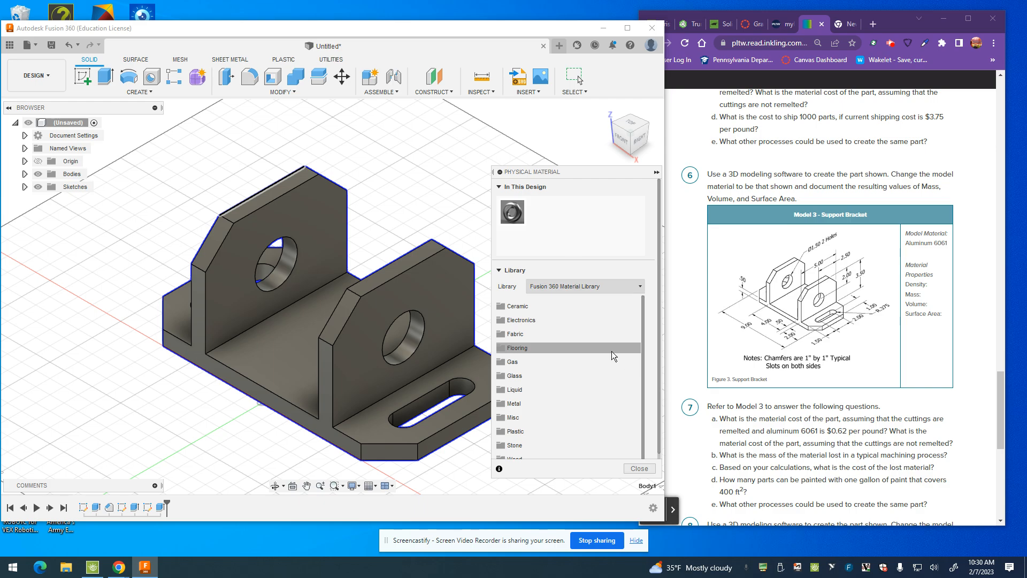
{"action": "left_click", "coordinate": [531, 406]}
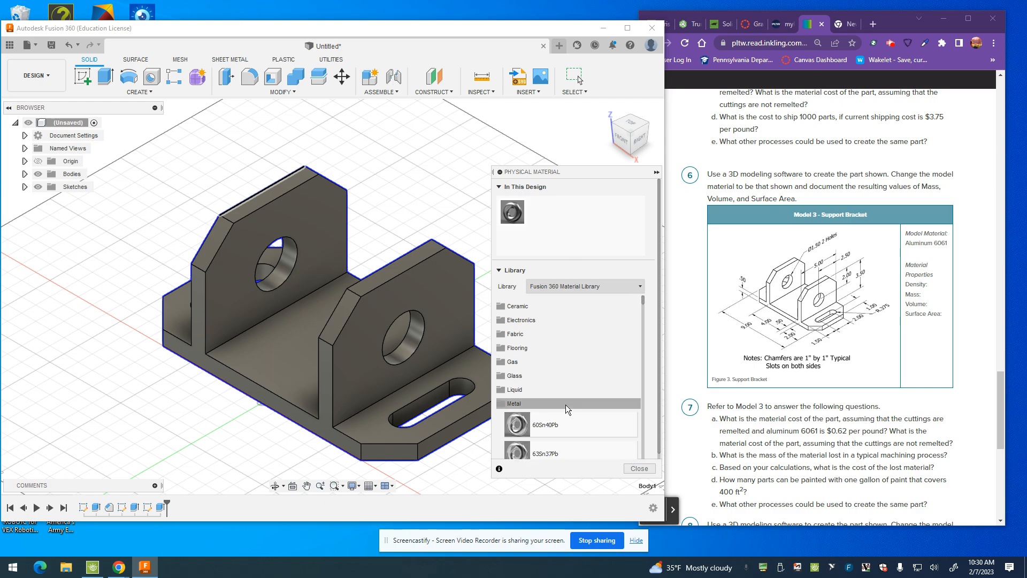
{"action": "scroll", "coordinate": [567, 409], "scroll_direction": "down", "scroll_amount": 6}
{"action": "scroll", "coordinate": [581, 405], "scroll_direction": "down", "scroll_amount": 5}
{"action": "scroll", "coordinate": [582, 405], "scroll_direction": "down", "scroll_amount": 5}
{"action": "scroll", "coordinate": [581, 405], "scroll_direction": "down", "scroll_amount": 5}
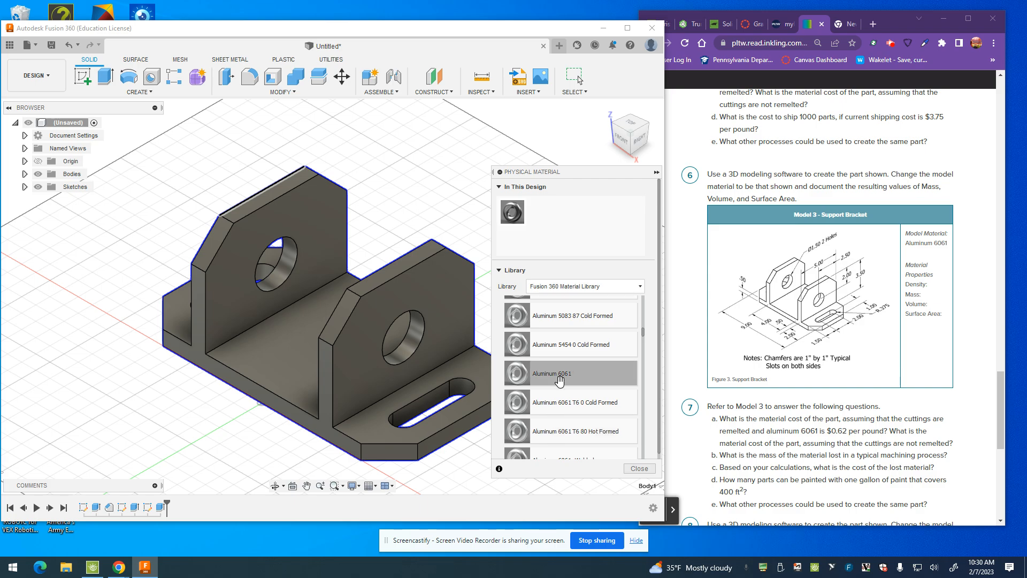
{"action": "left_click_drag", "start_coordinate": [556, 373], "coordinate": [327, 339]}
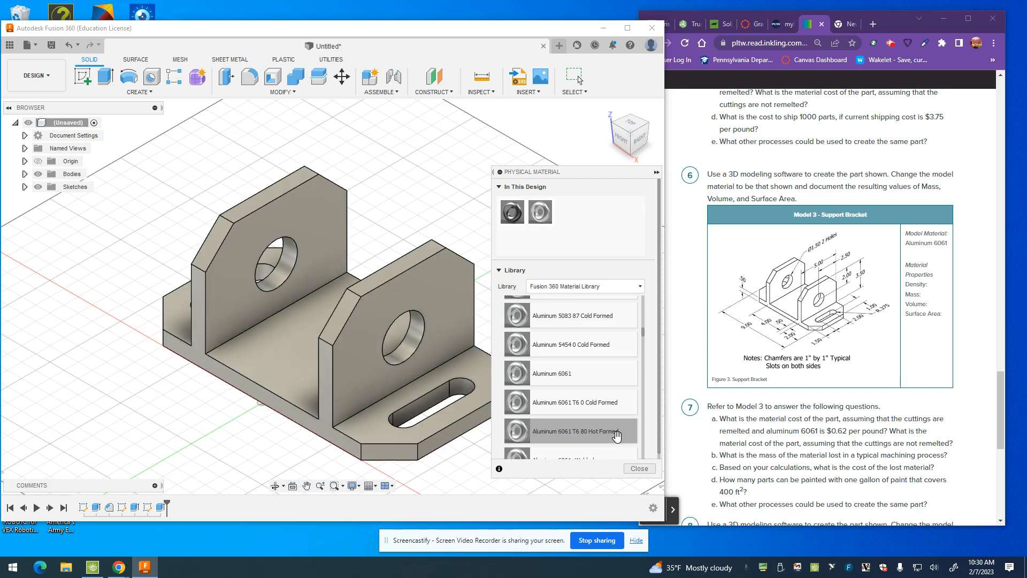
{"action": "left_click", "coordinate": [641, 469]}
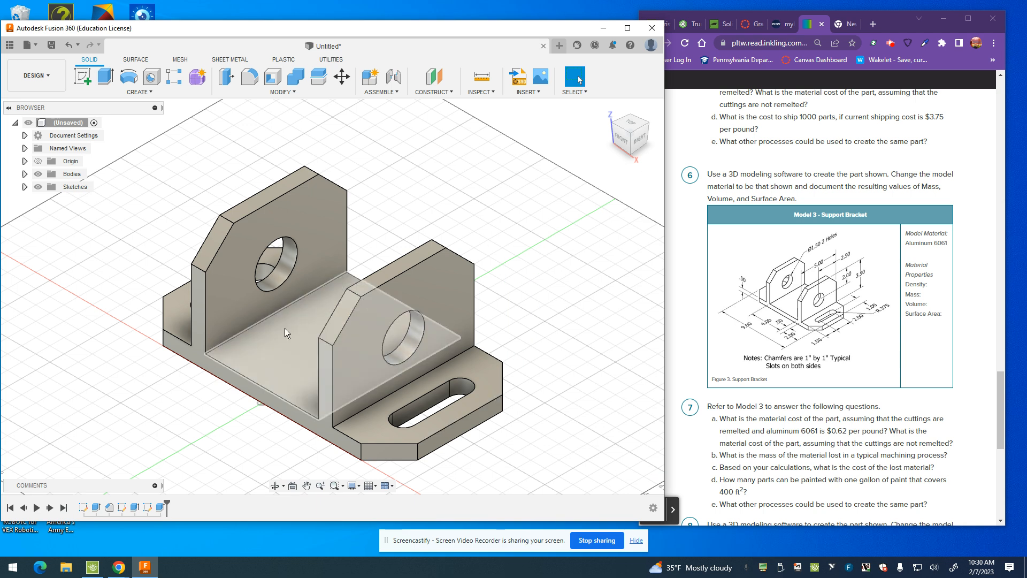
Step: Examine the properties of the whole bracket body for its density, mass, volume and surface area
{"action": "left_click_drag", "start_coordinate": [133, 136], "coordinate": [574, 509]}
{"action": "right_click", "coordinate": [283, 352]}
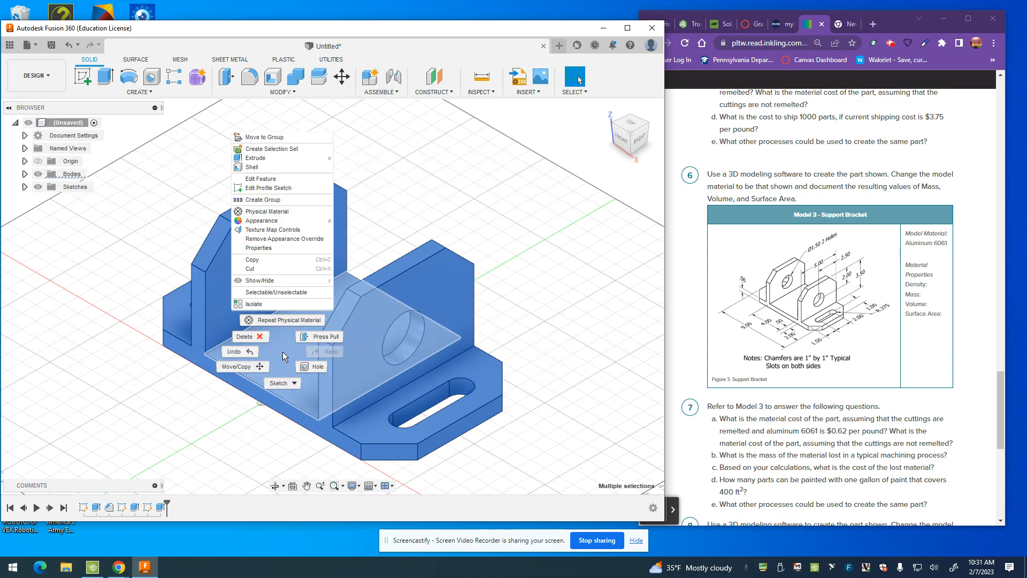
{"action": "left_click", "coordinate": [274, 247]}
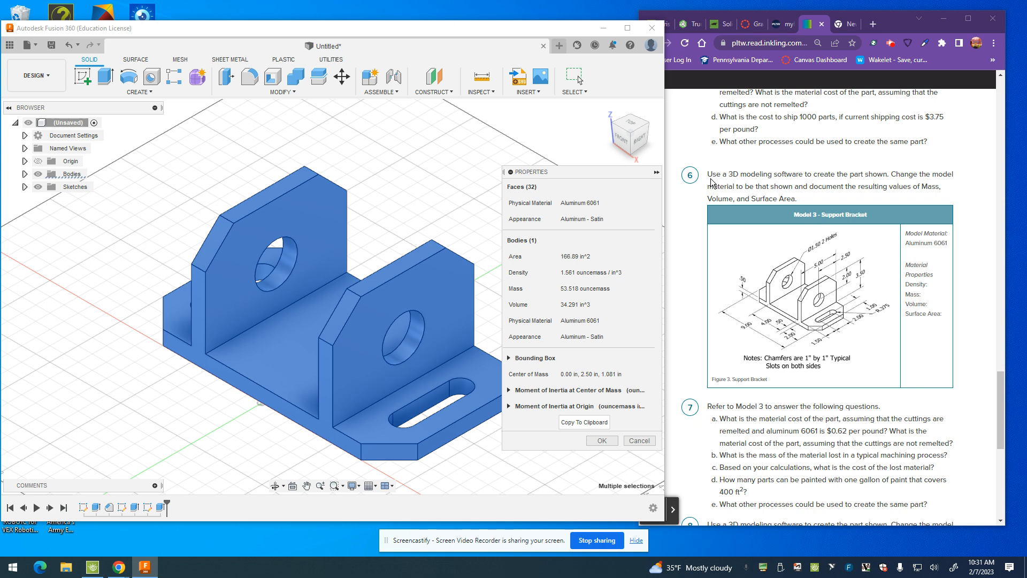
{"action": "left_click", "coordinate": [598, 444]}
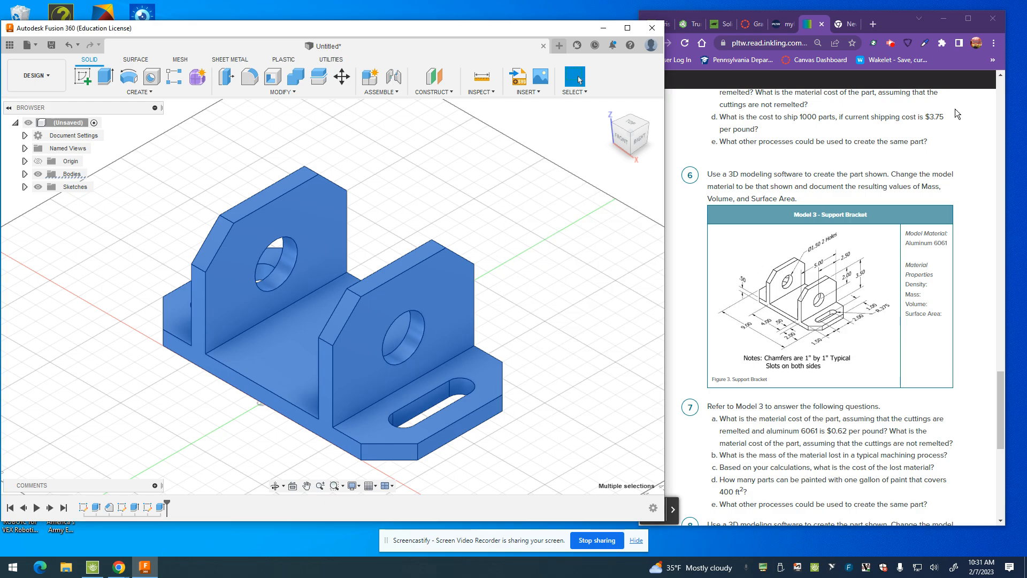
{"action": "left_click", "coordinate": [891, 42]}
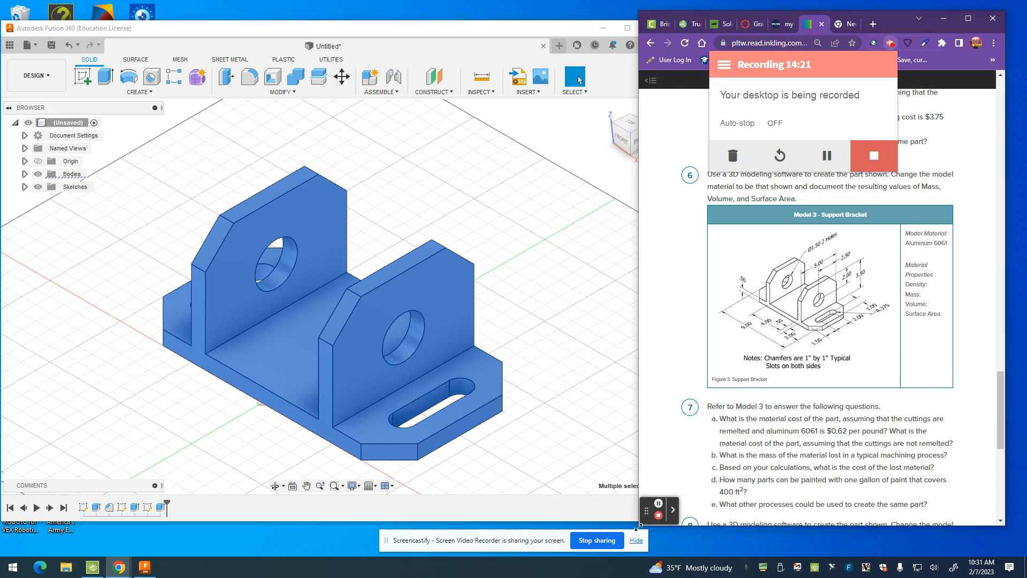